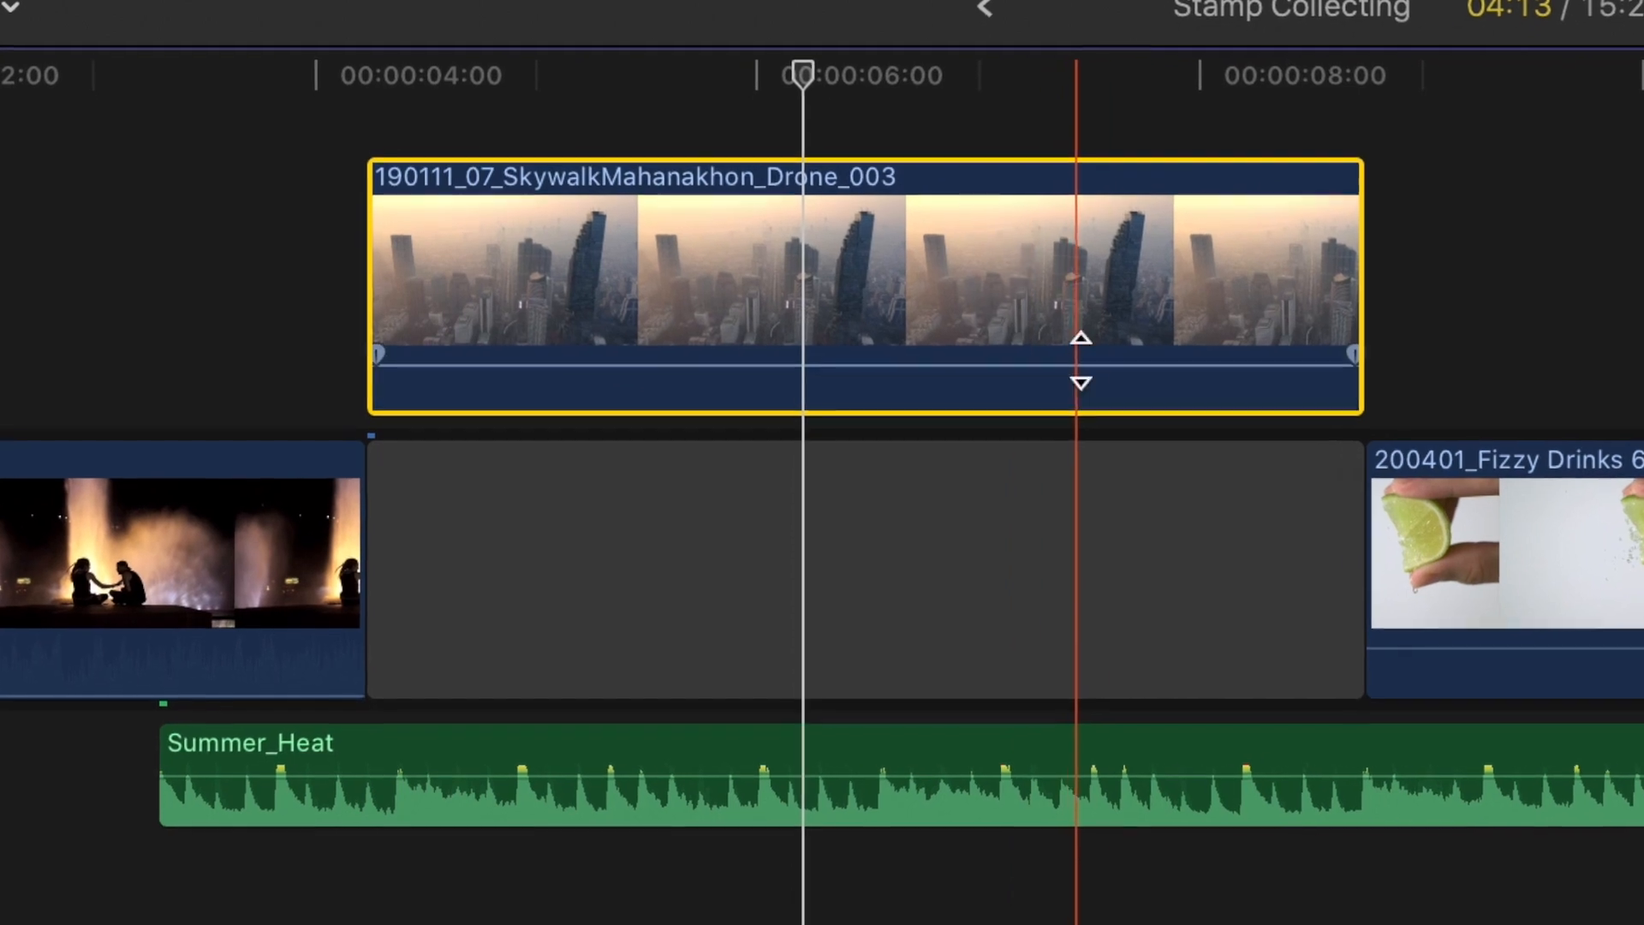
- Delete the drone clip above the storyline gap, and undo the edits until the clip is back in the primary storyline
key(Delete)
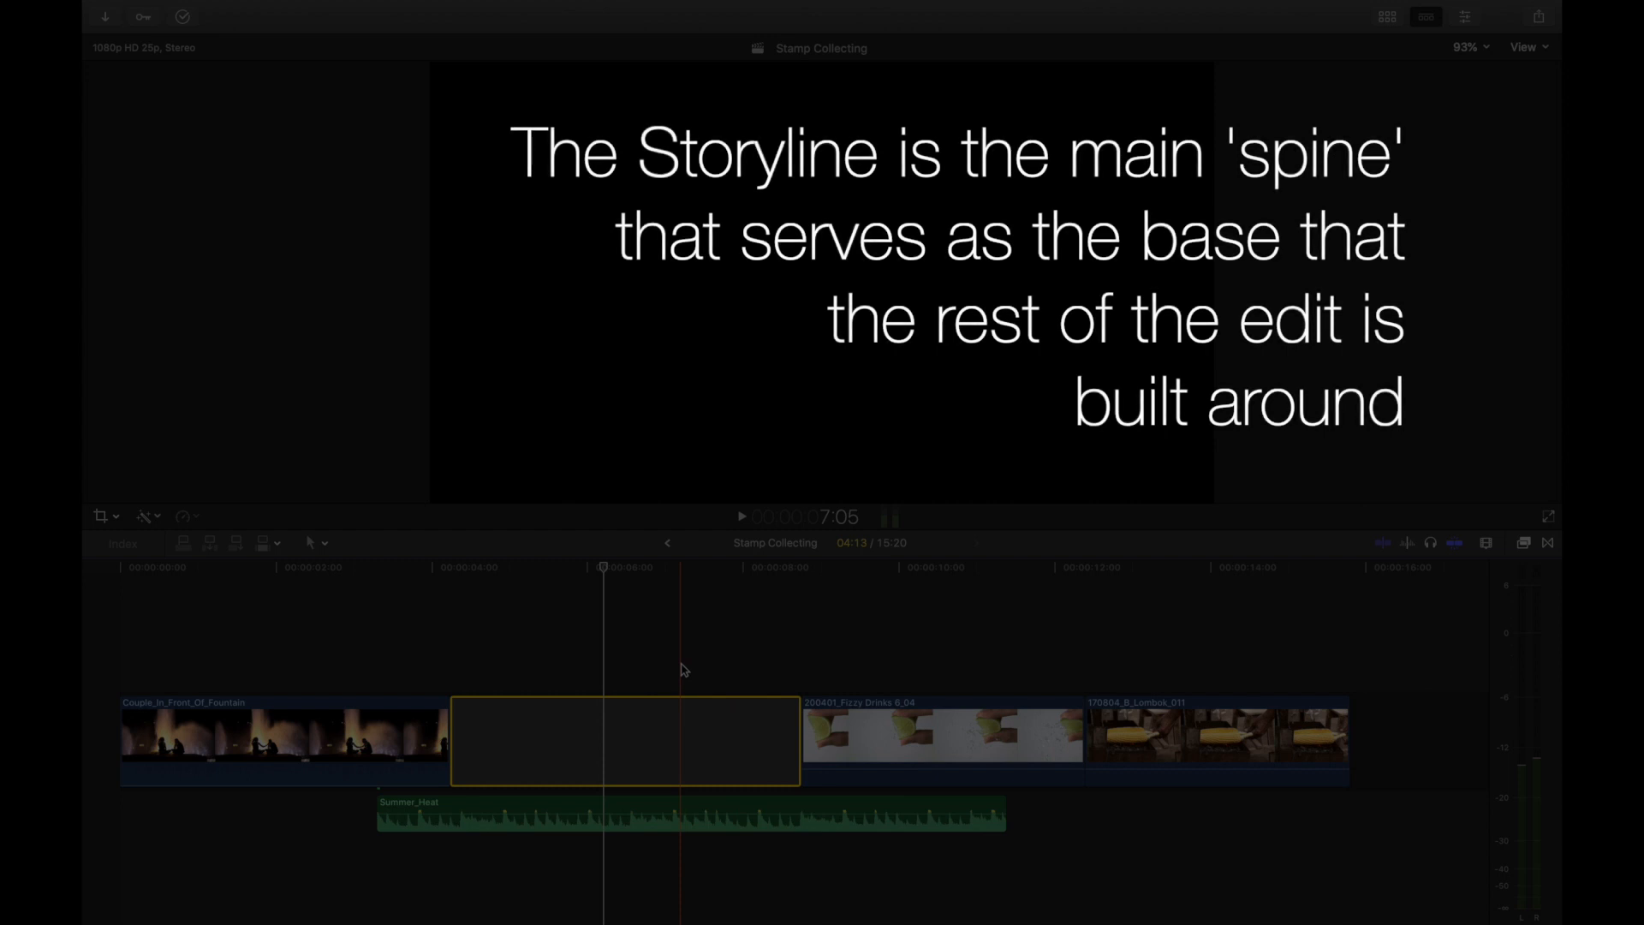
click(846, 719)
key(super+z)
key(super+z)
key(super+z)
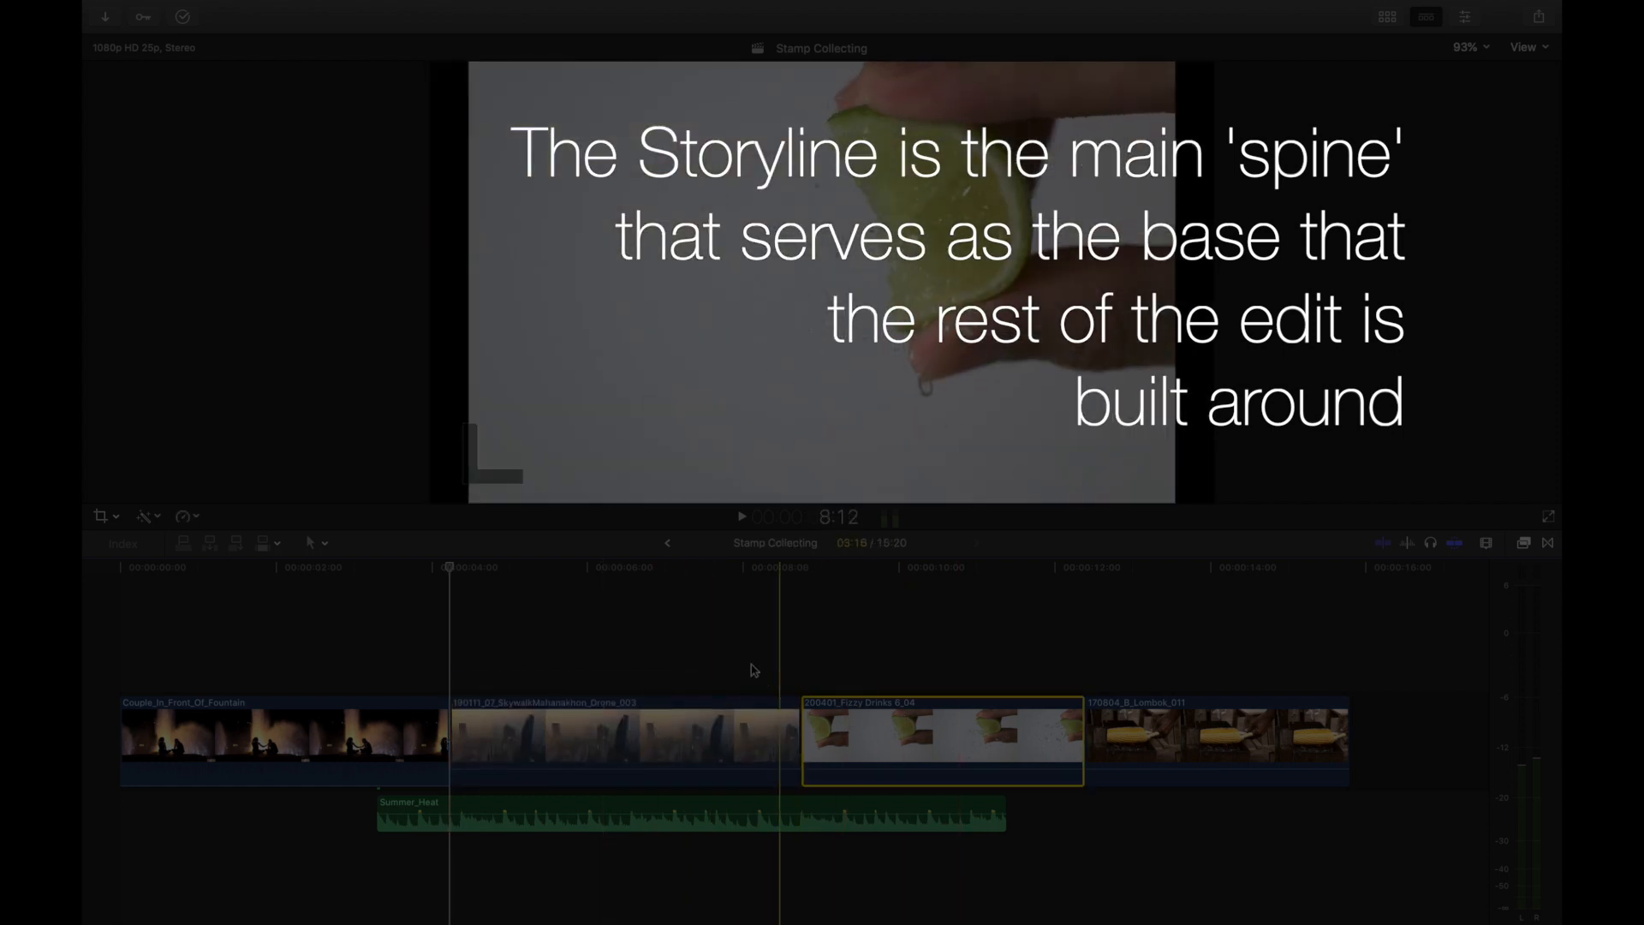
click(666, 649)
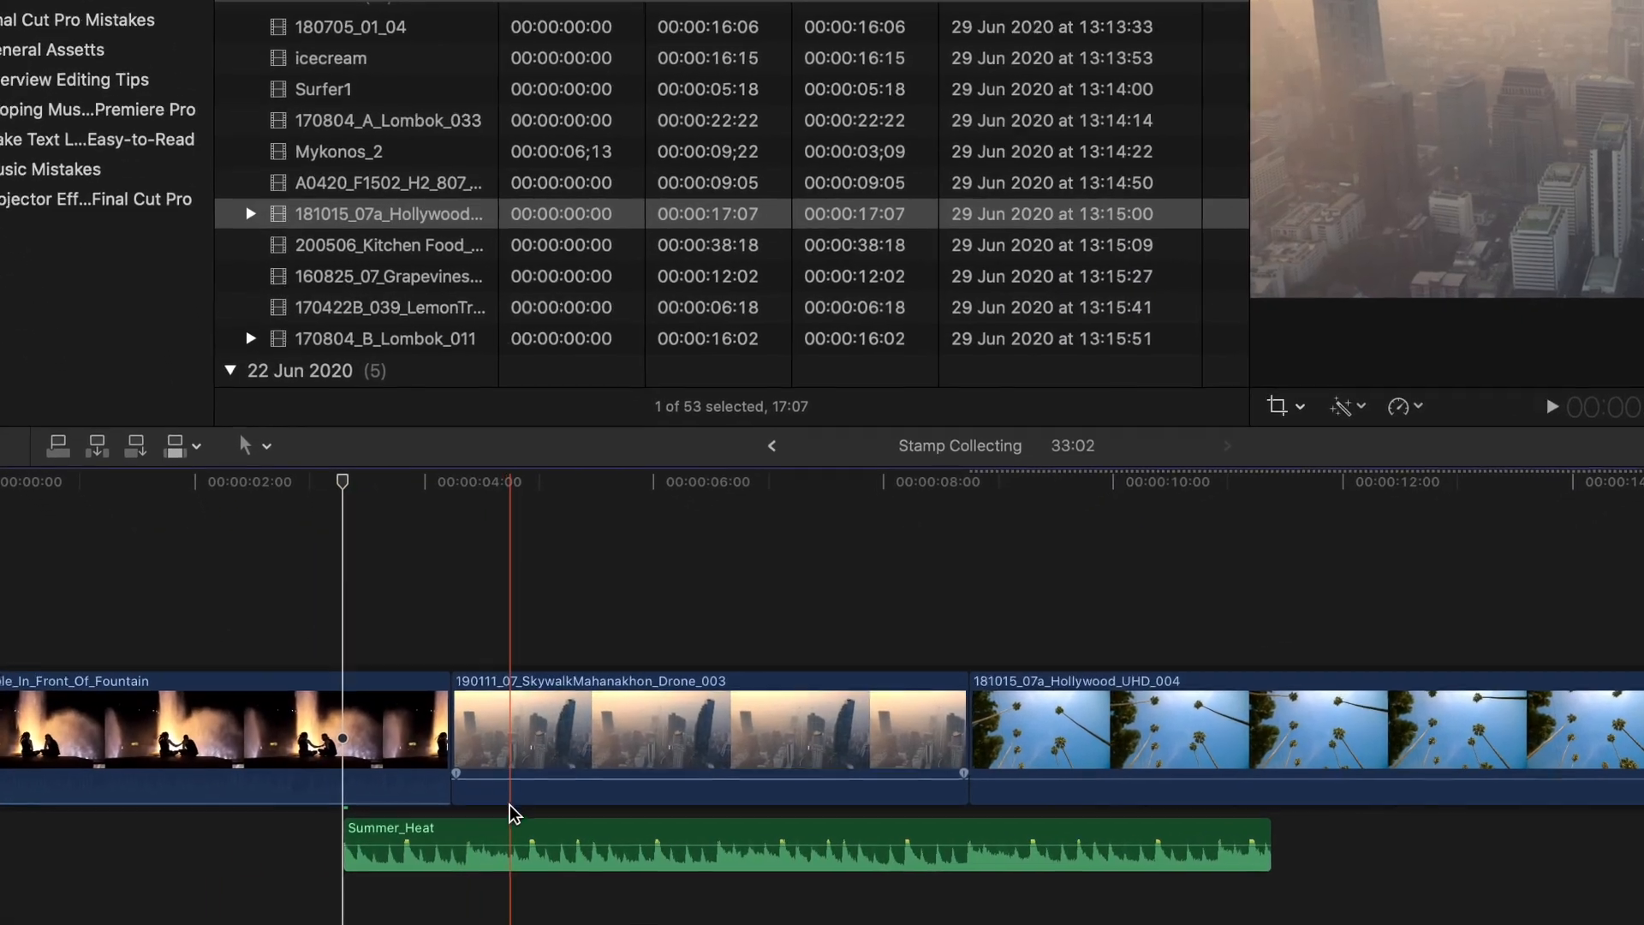
- Move the Summer_Heat audio clip's connection point from the fountain clip to the 190111_07_SkywalkMahanakhon_Drone_003 clip
click(310, 841)
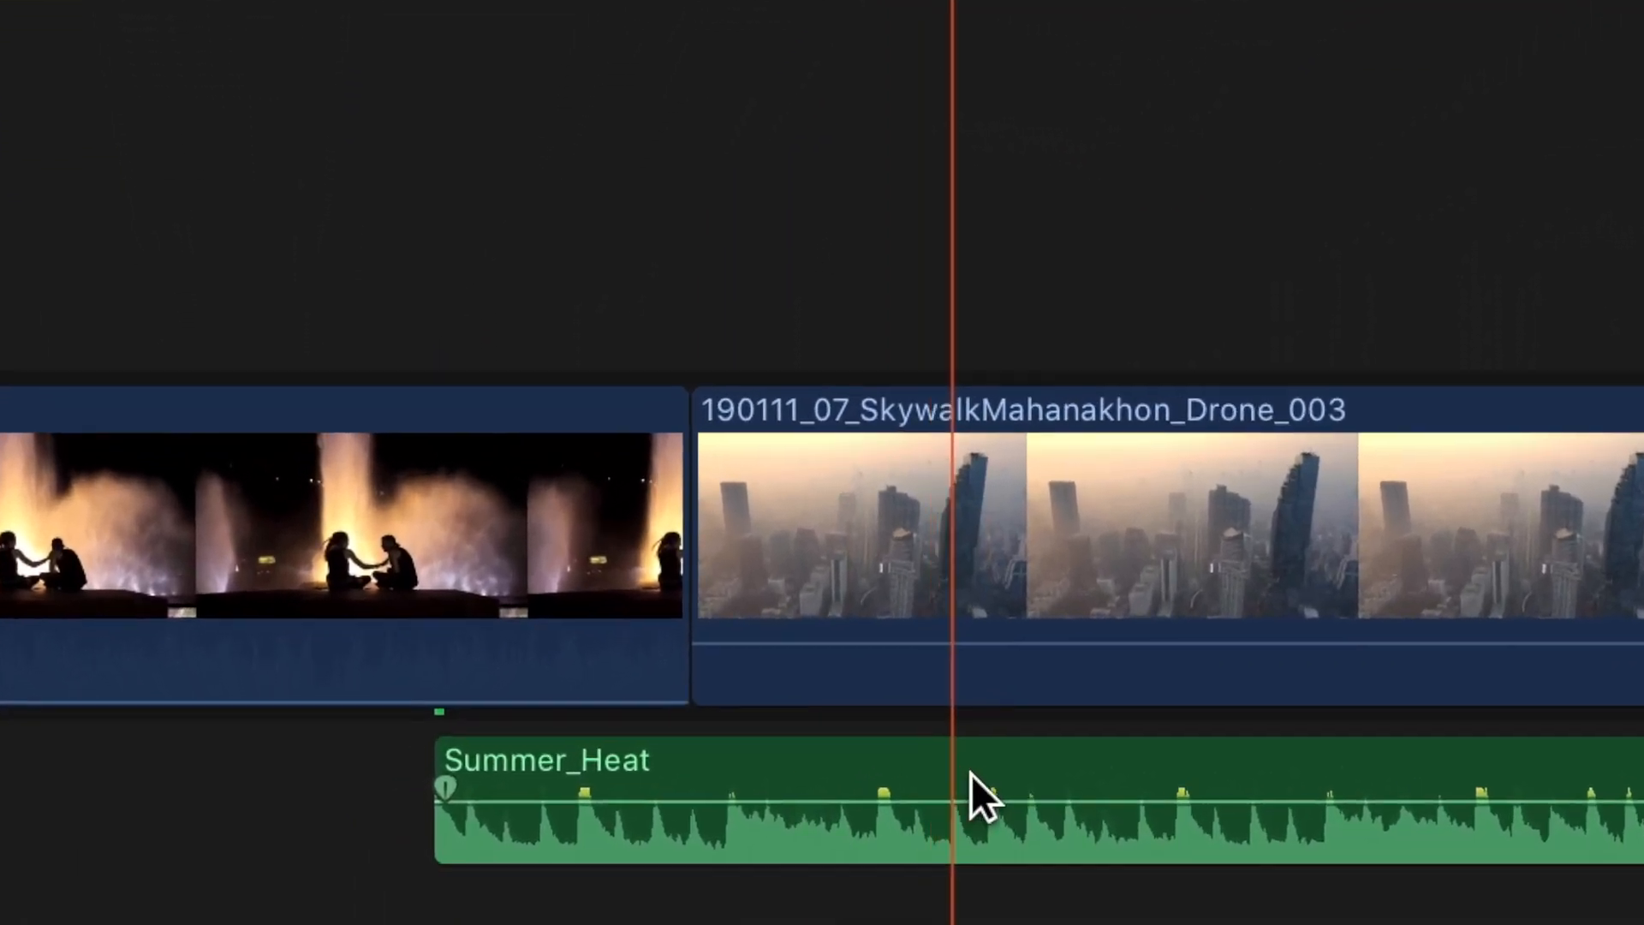
click(779, 819)
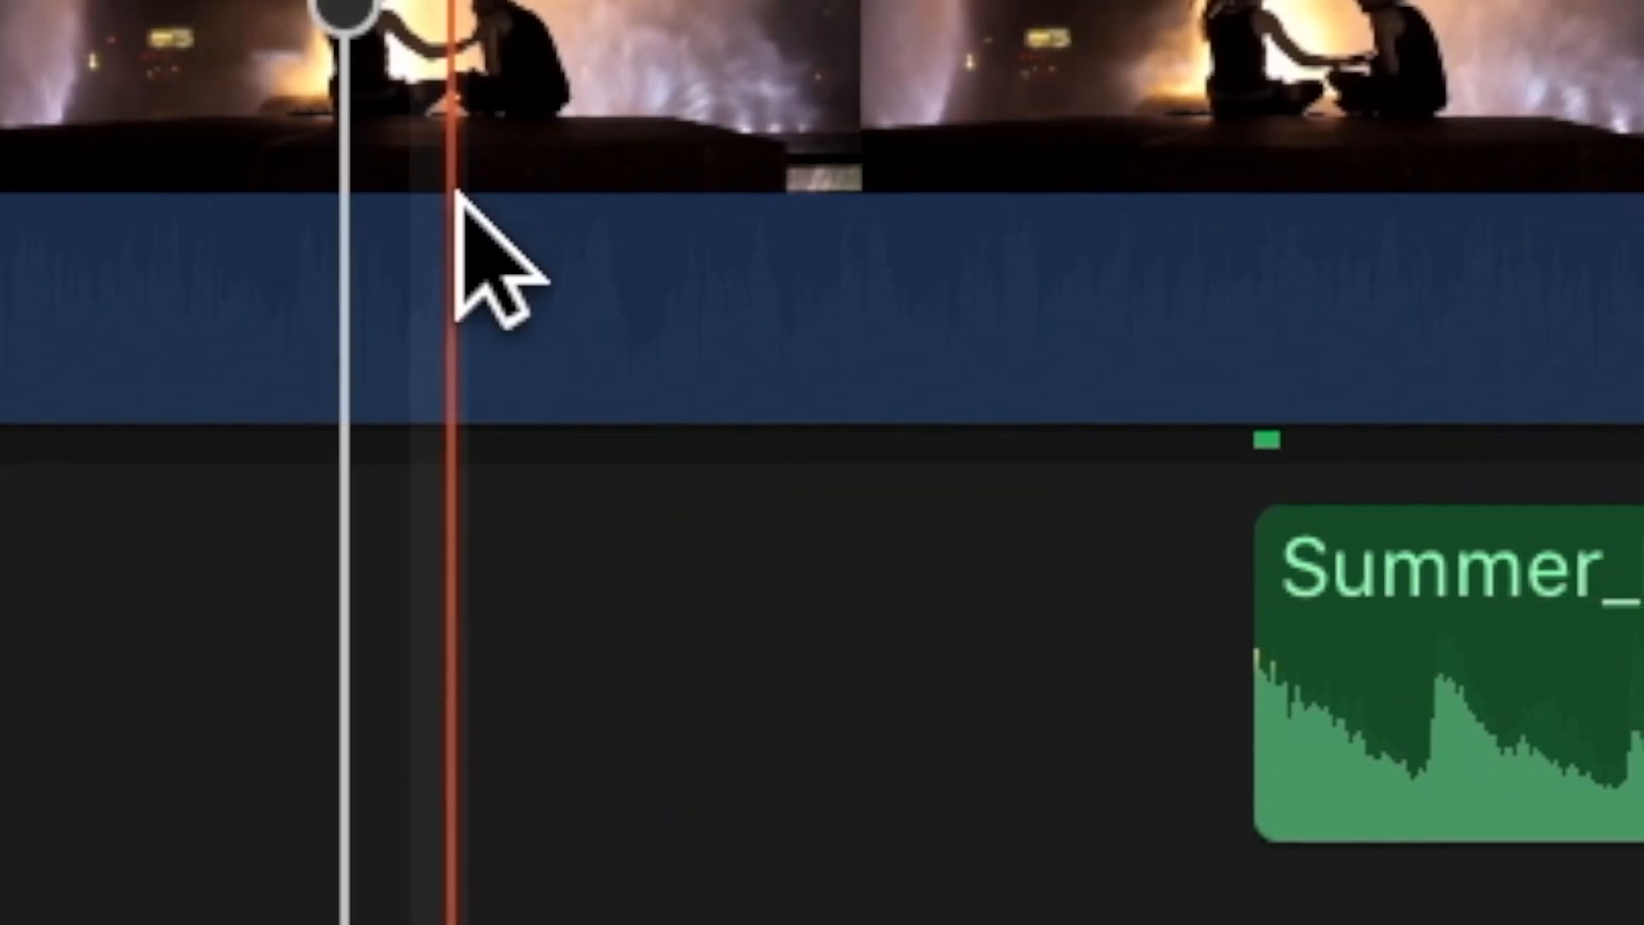
key(super+minus)
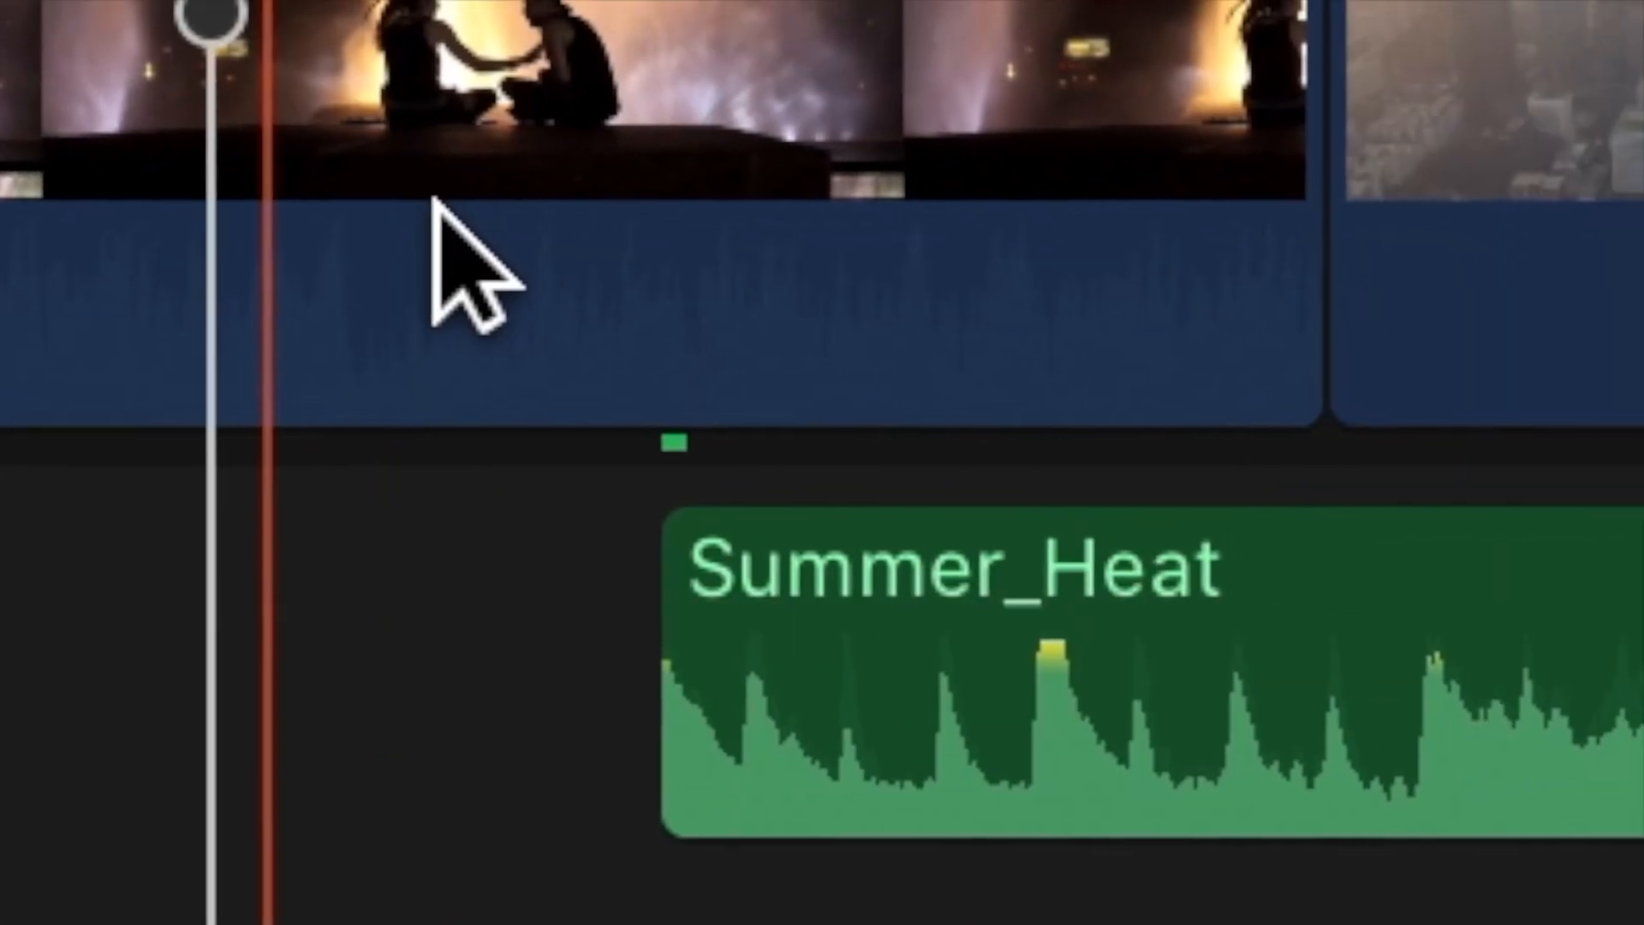
click(1631, 743)
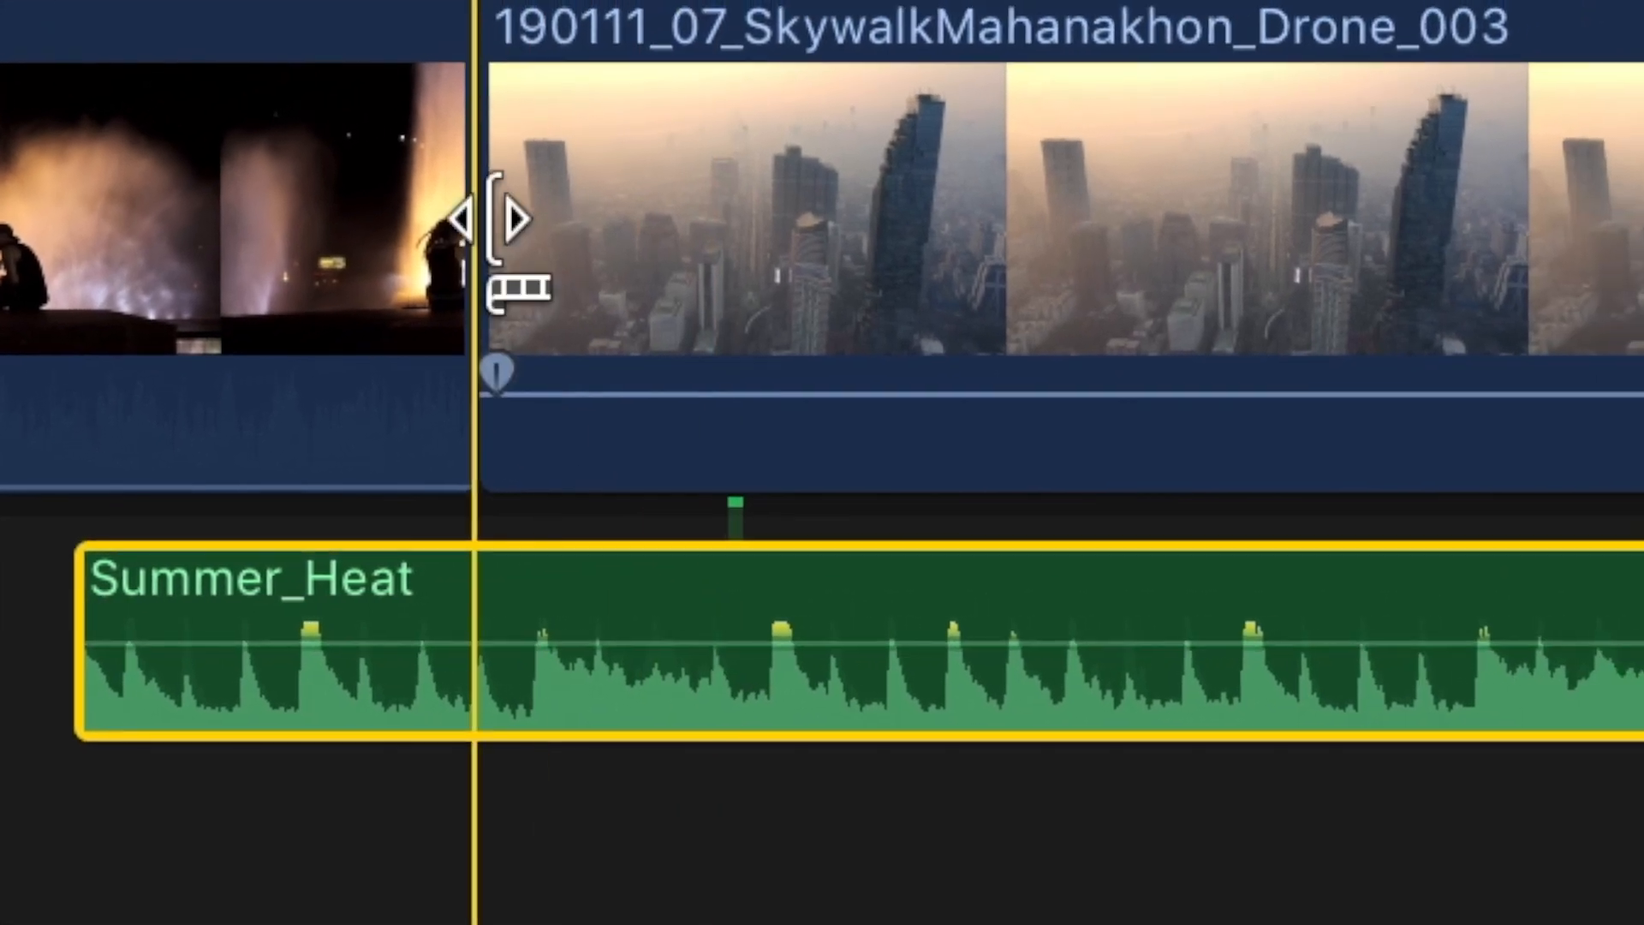
click(394, 250)
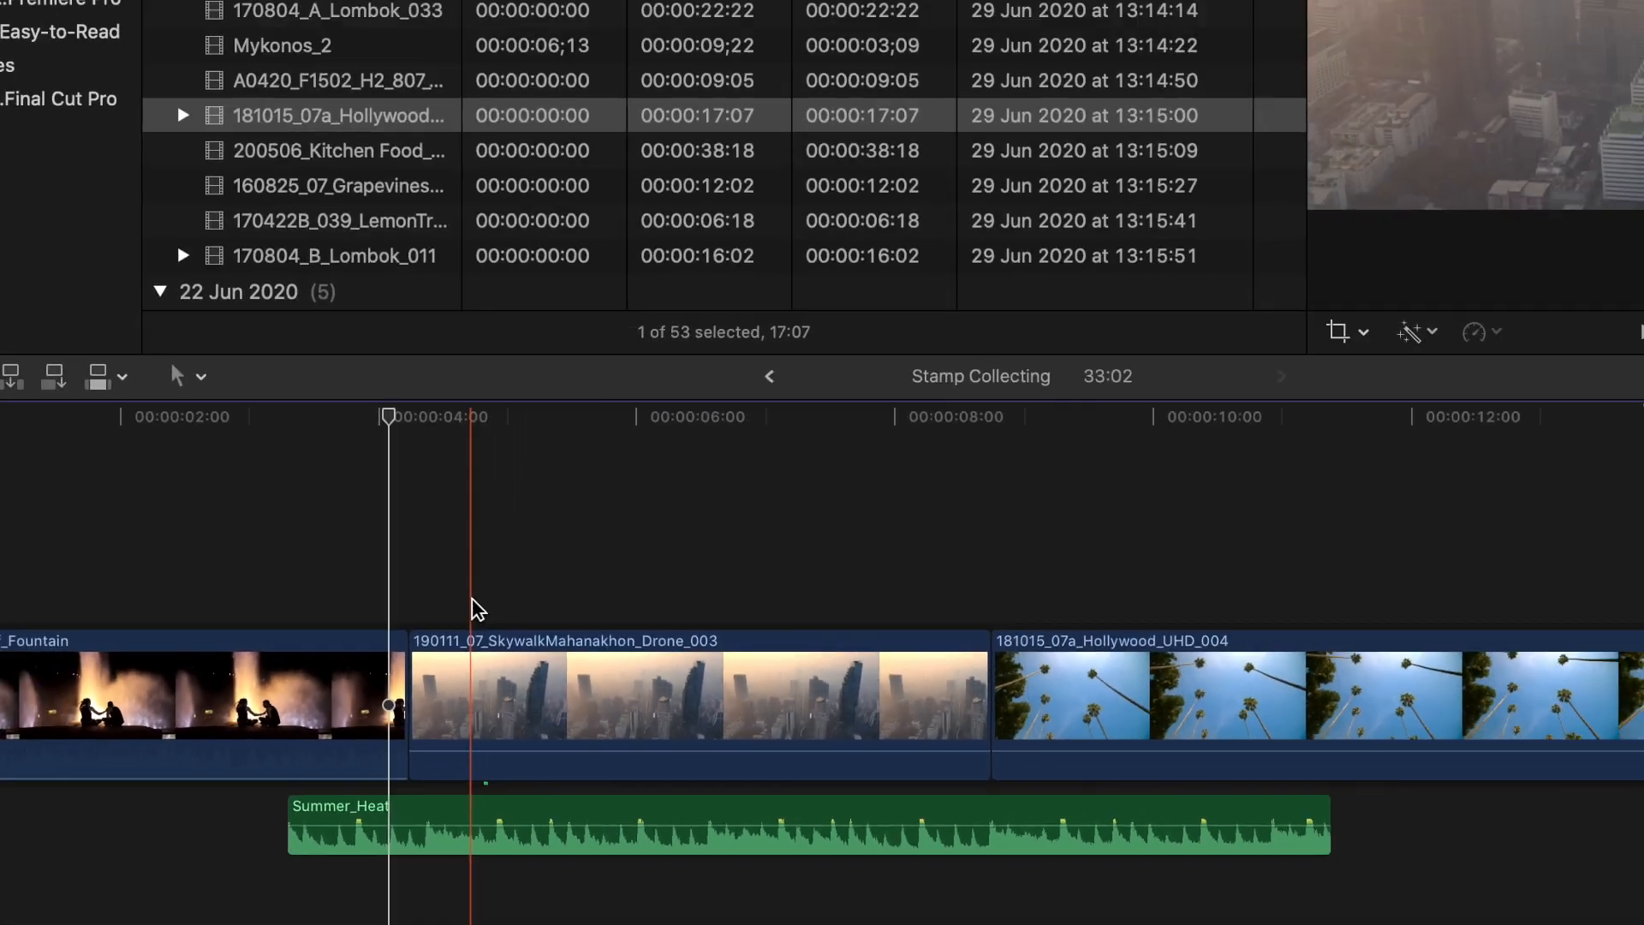
key(super+equal)
key(super+equal)
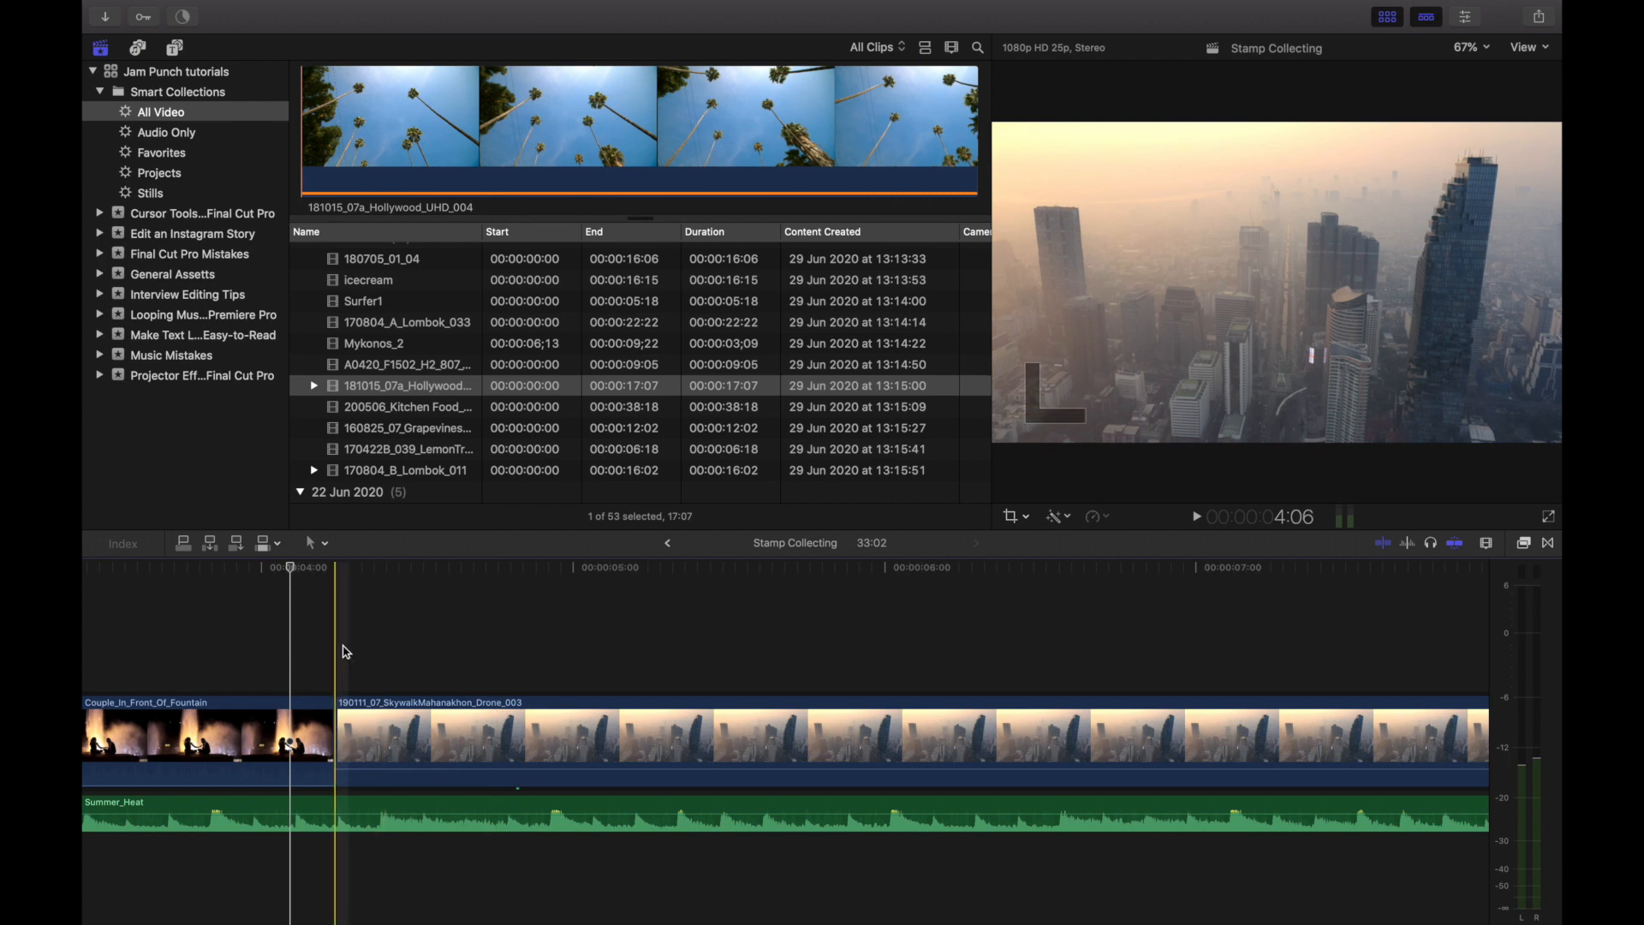
- Delete the Couple_In_Front_Of_Fountain clip from the start of the storyline
key(super+minus)
key(super+minus)
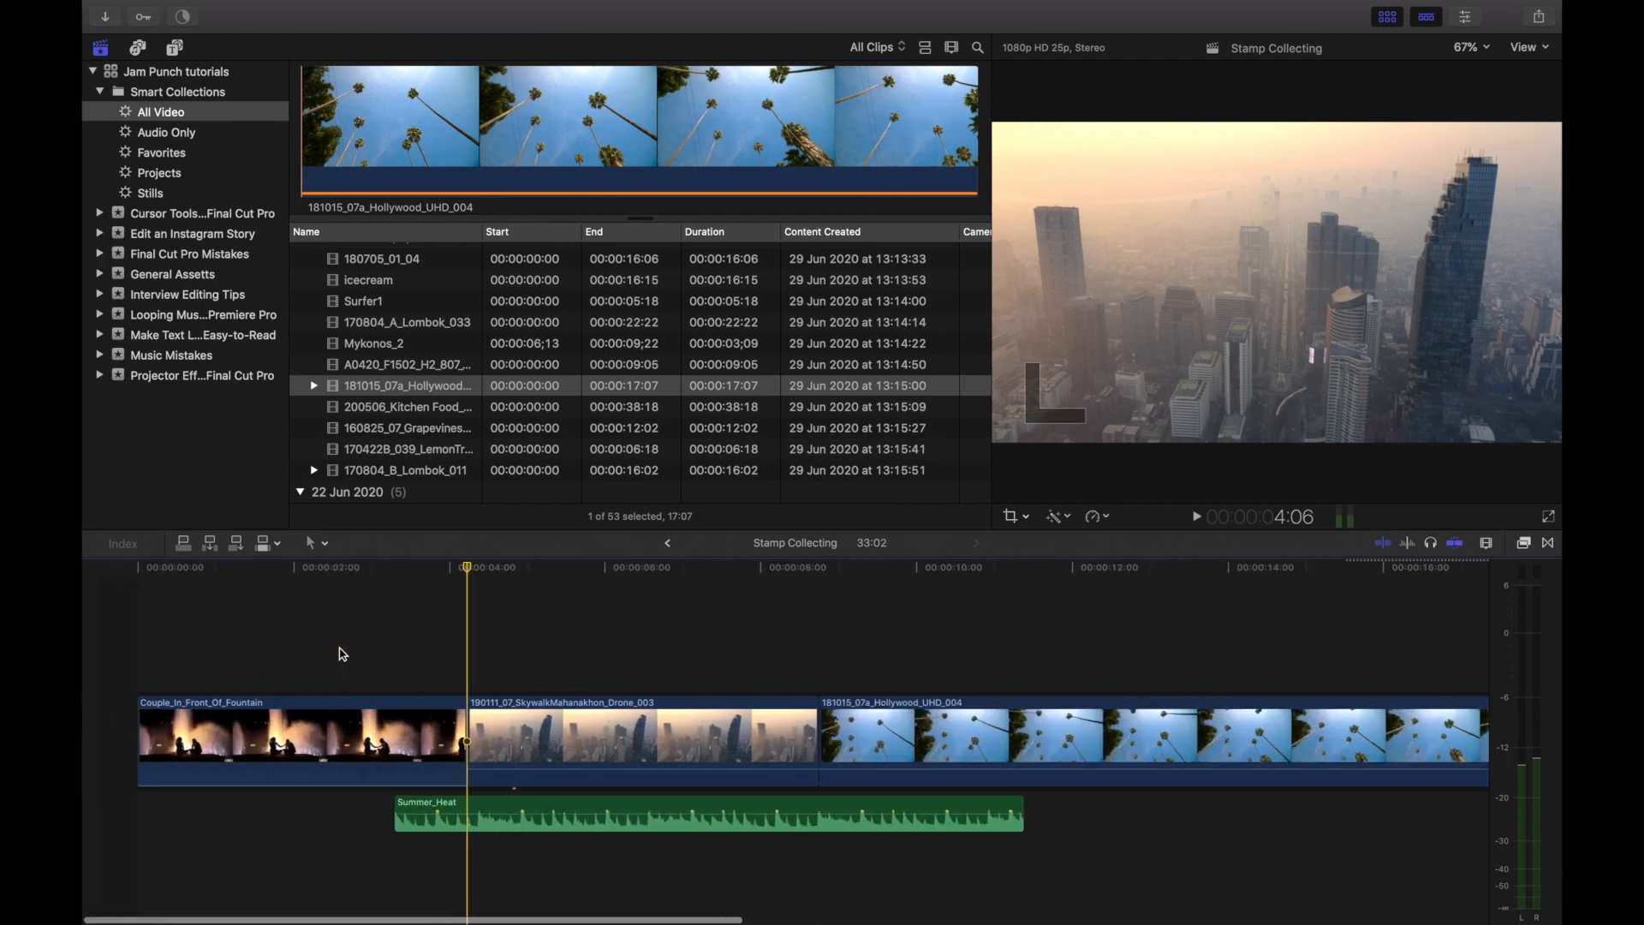
click(276, 714)
key(Delete)
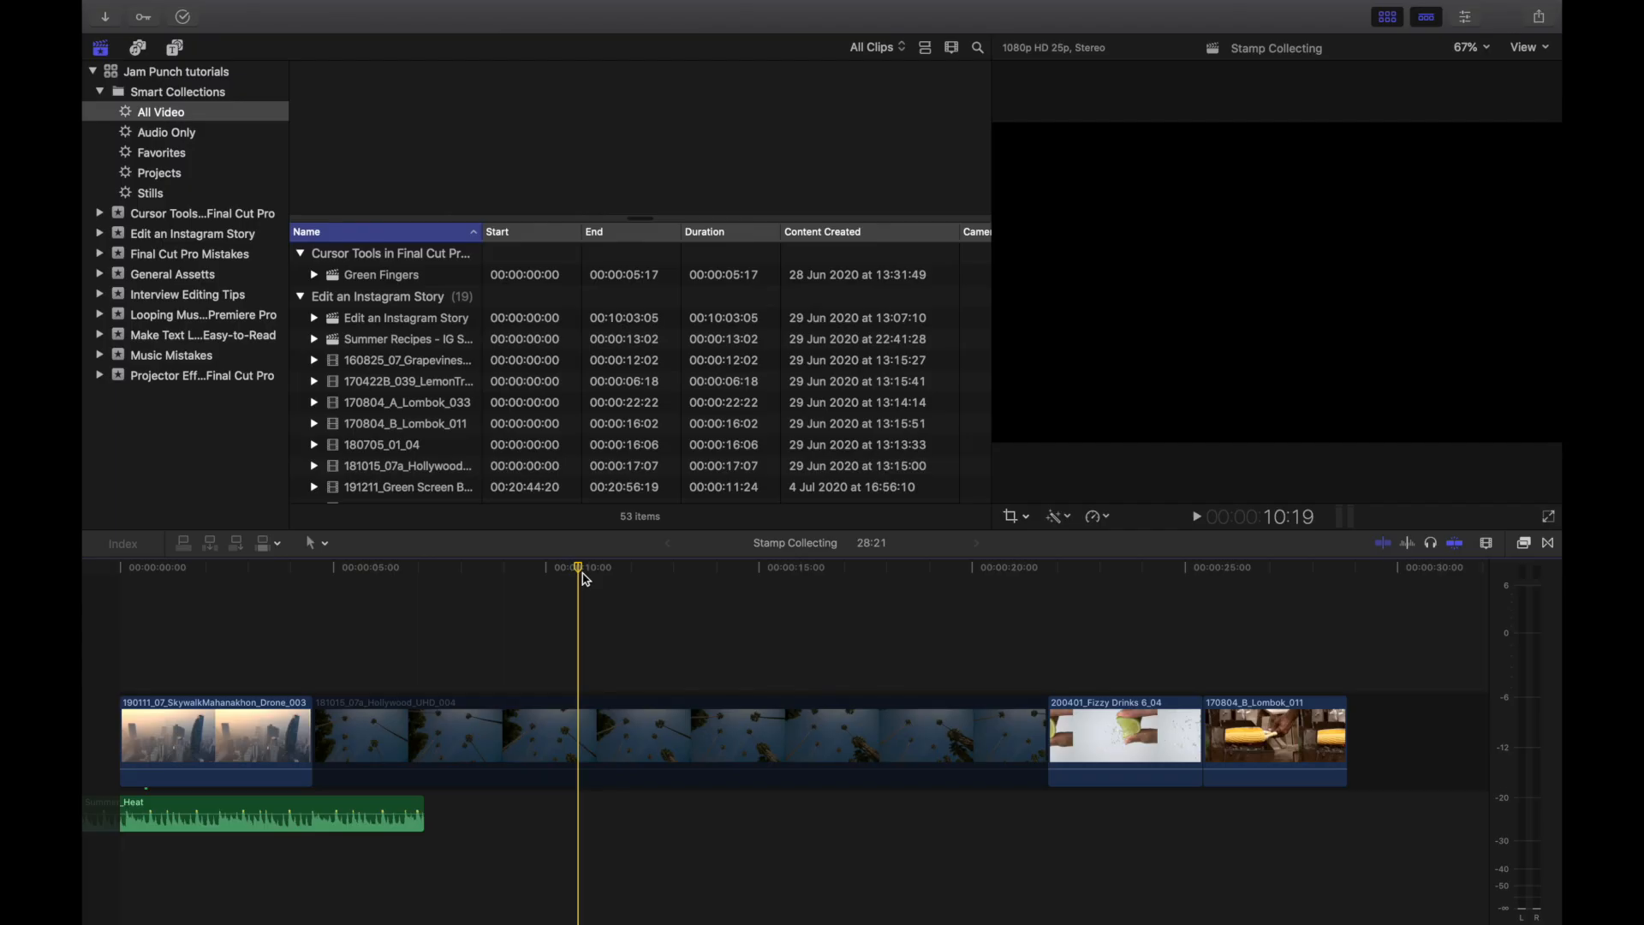
- Hide the browser, and disable and re-enable the 181015_07a_Hollywood_UHD_004 clip
click(1381, 19)
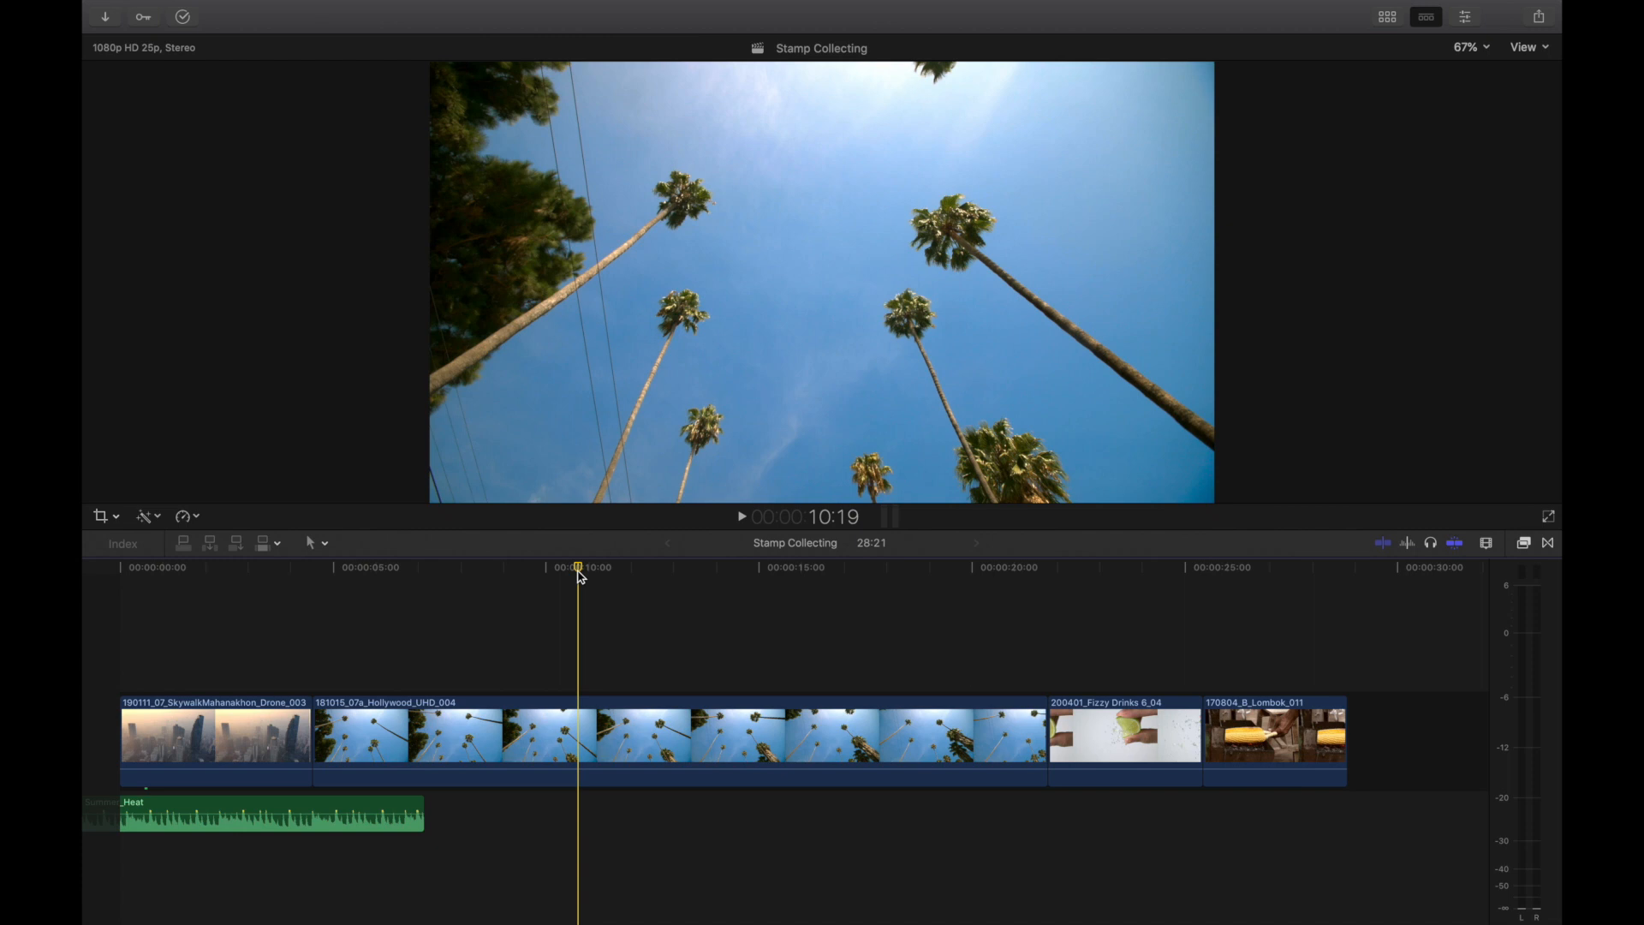
key(v)
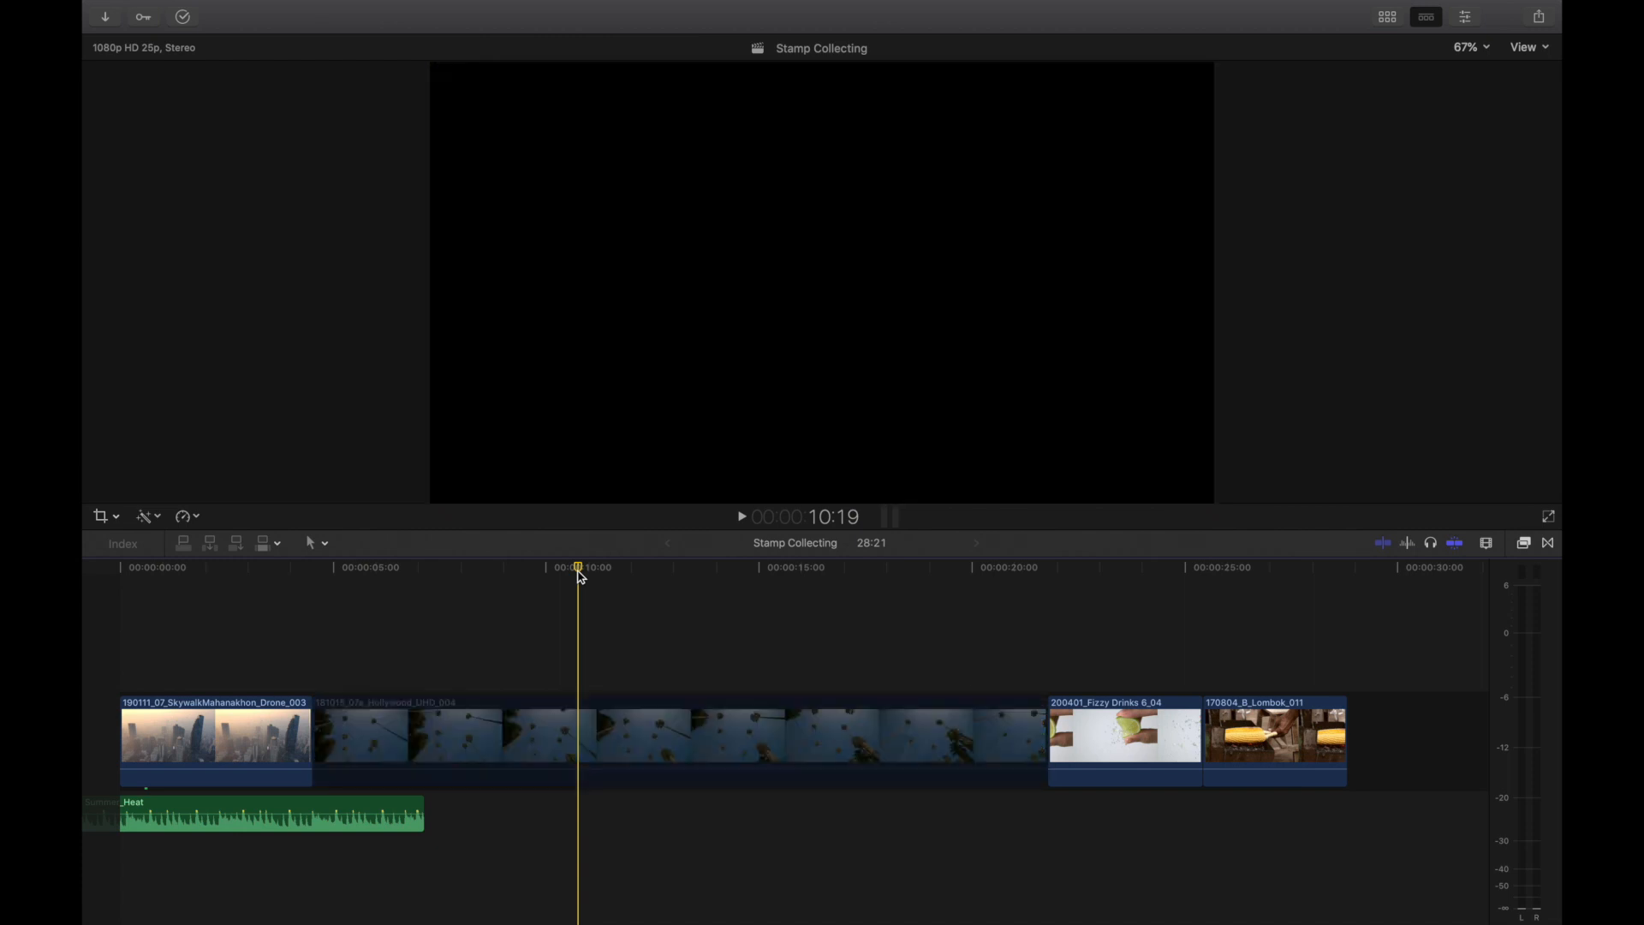
key(v)
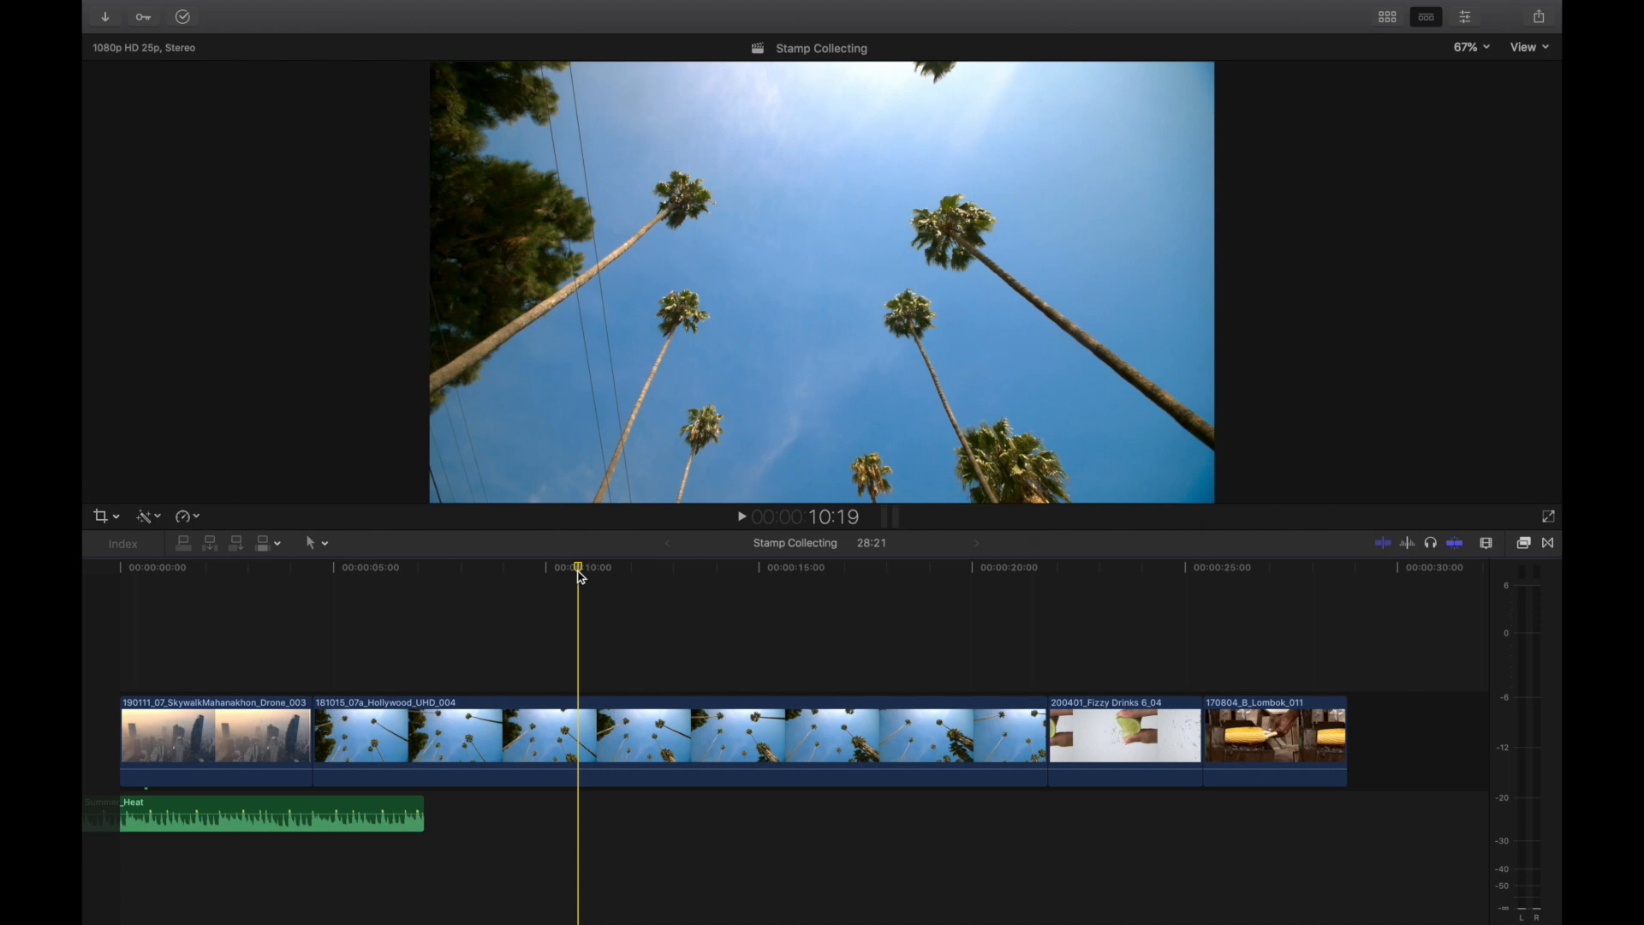
- Try the Blade tool on the 181015_07a_Hollywood_UHD_004 clip, and select the whole clip with the Select tool active again
click(319, 544)
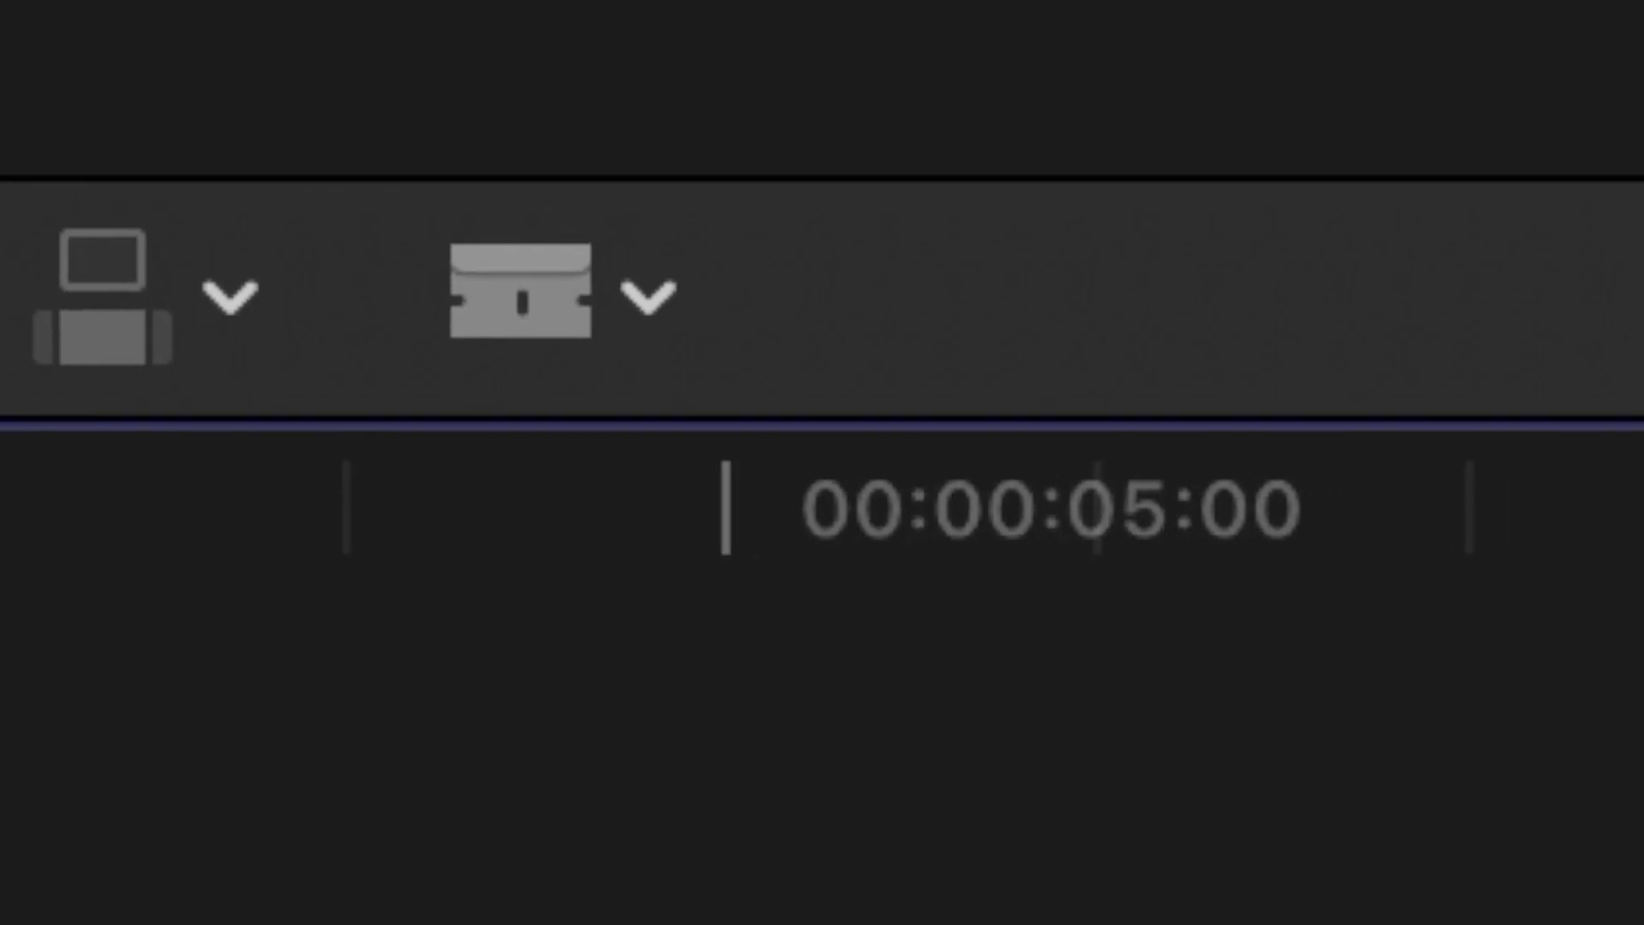
click(583, 347)
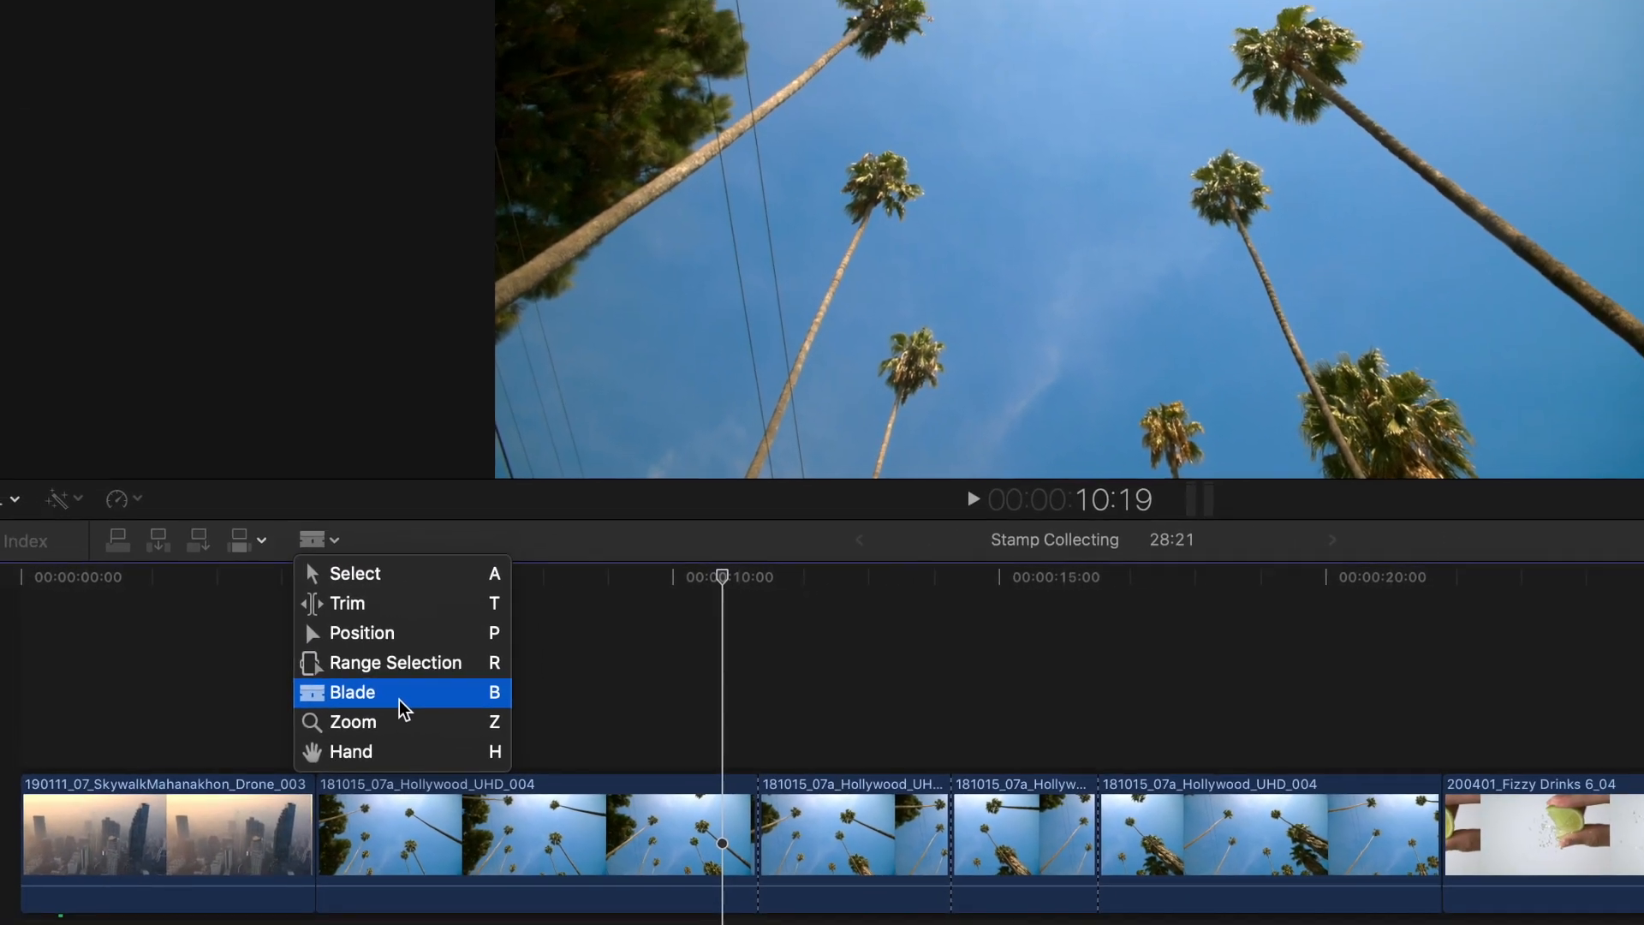
click(402, 711)
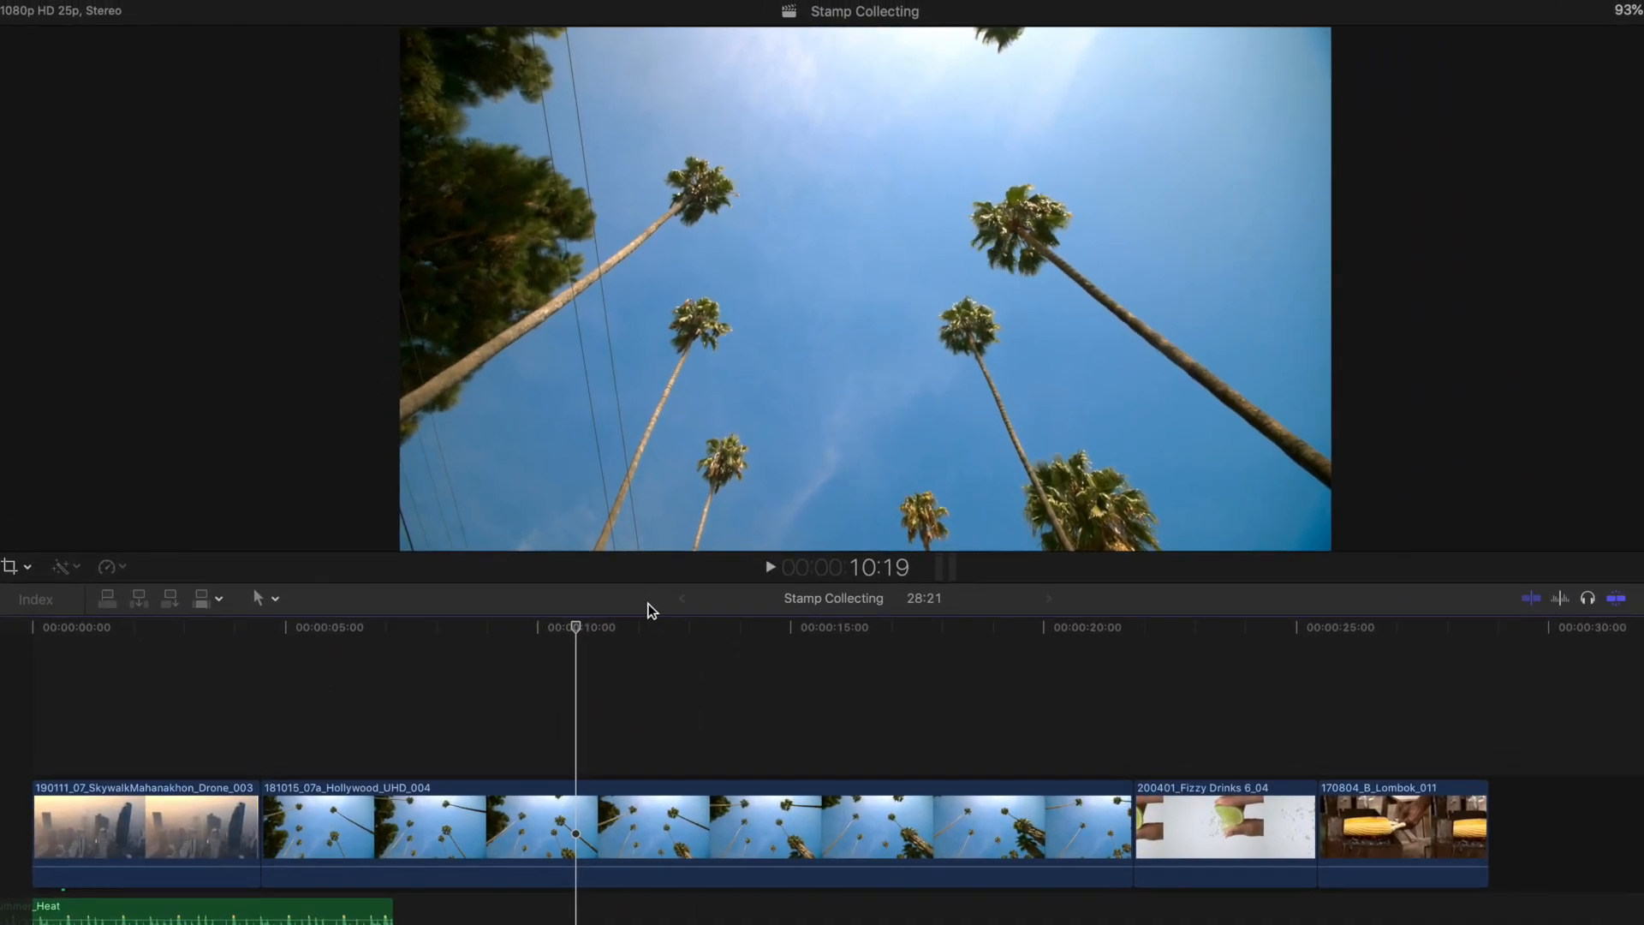
key(c)
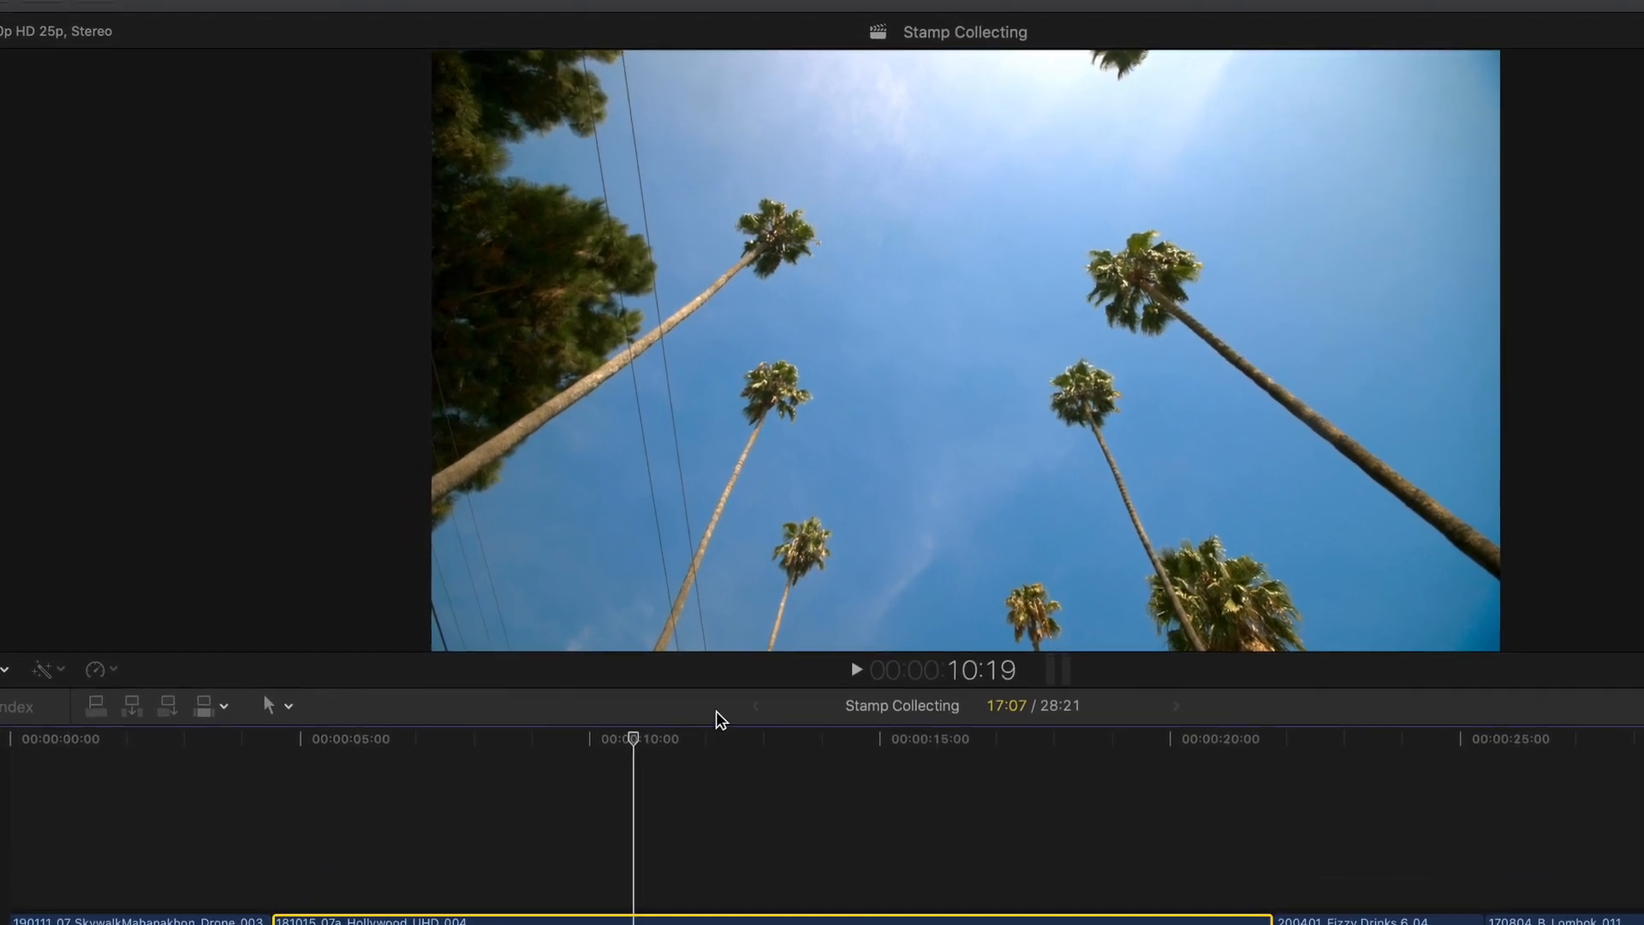
click(220, 7)
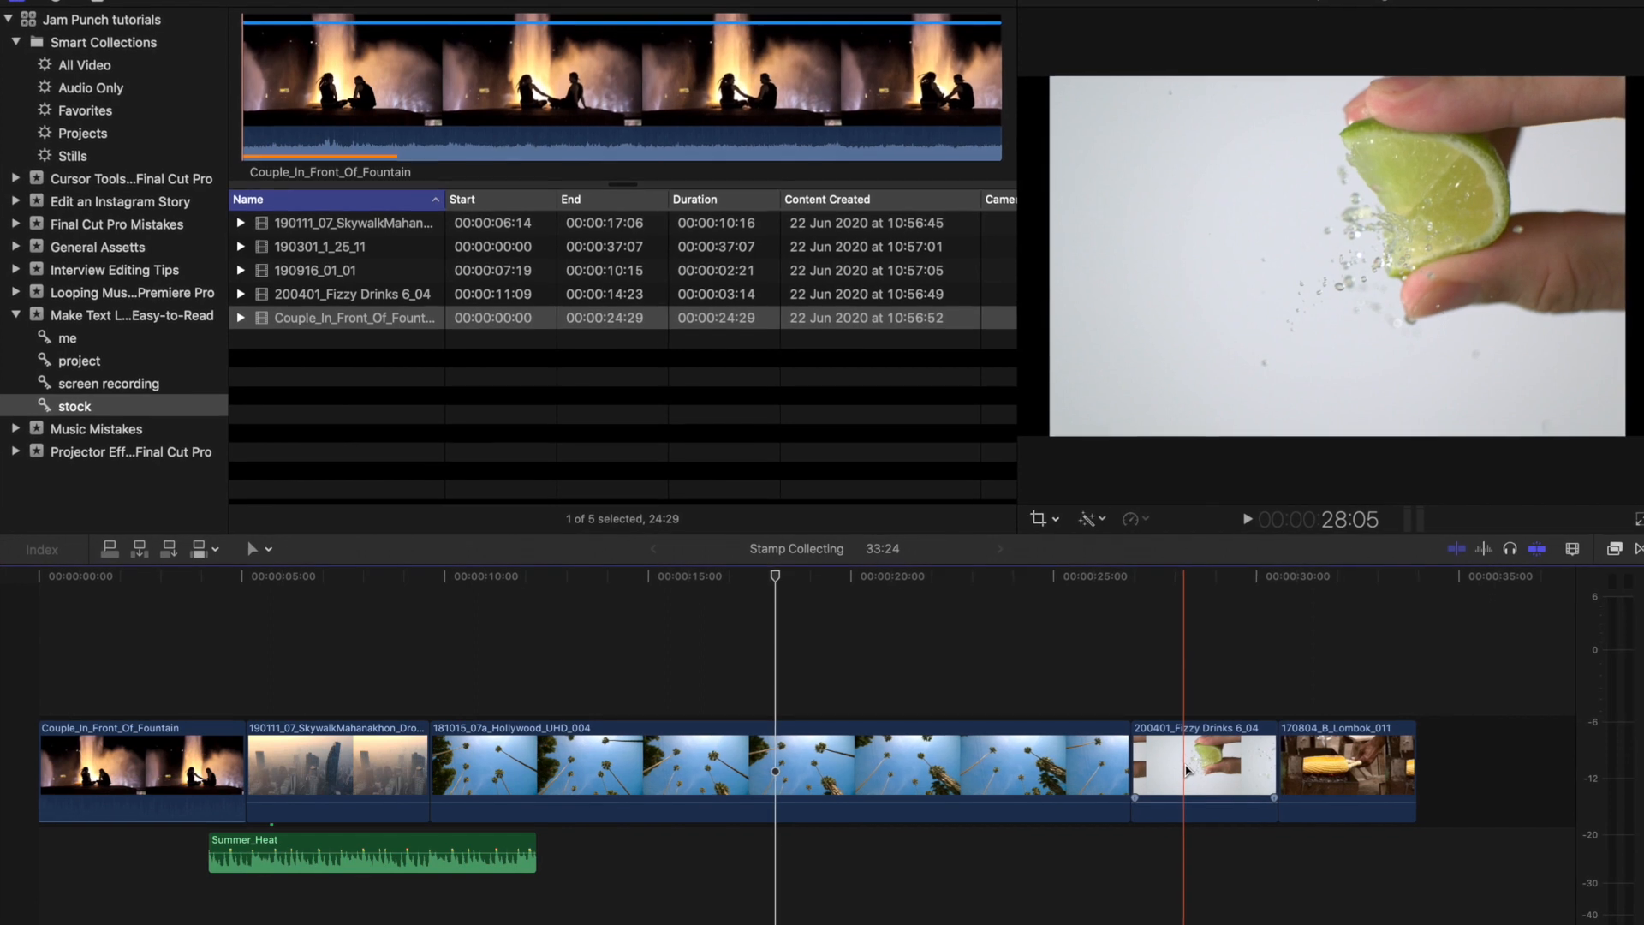
- Lift the 200401_Fizzy Drinks 6_04 clip above the storyline and move it earlier, onto the 181015_07a_Hollywood_UHD_004 clip
drag(1211, 763, 1093, 661)
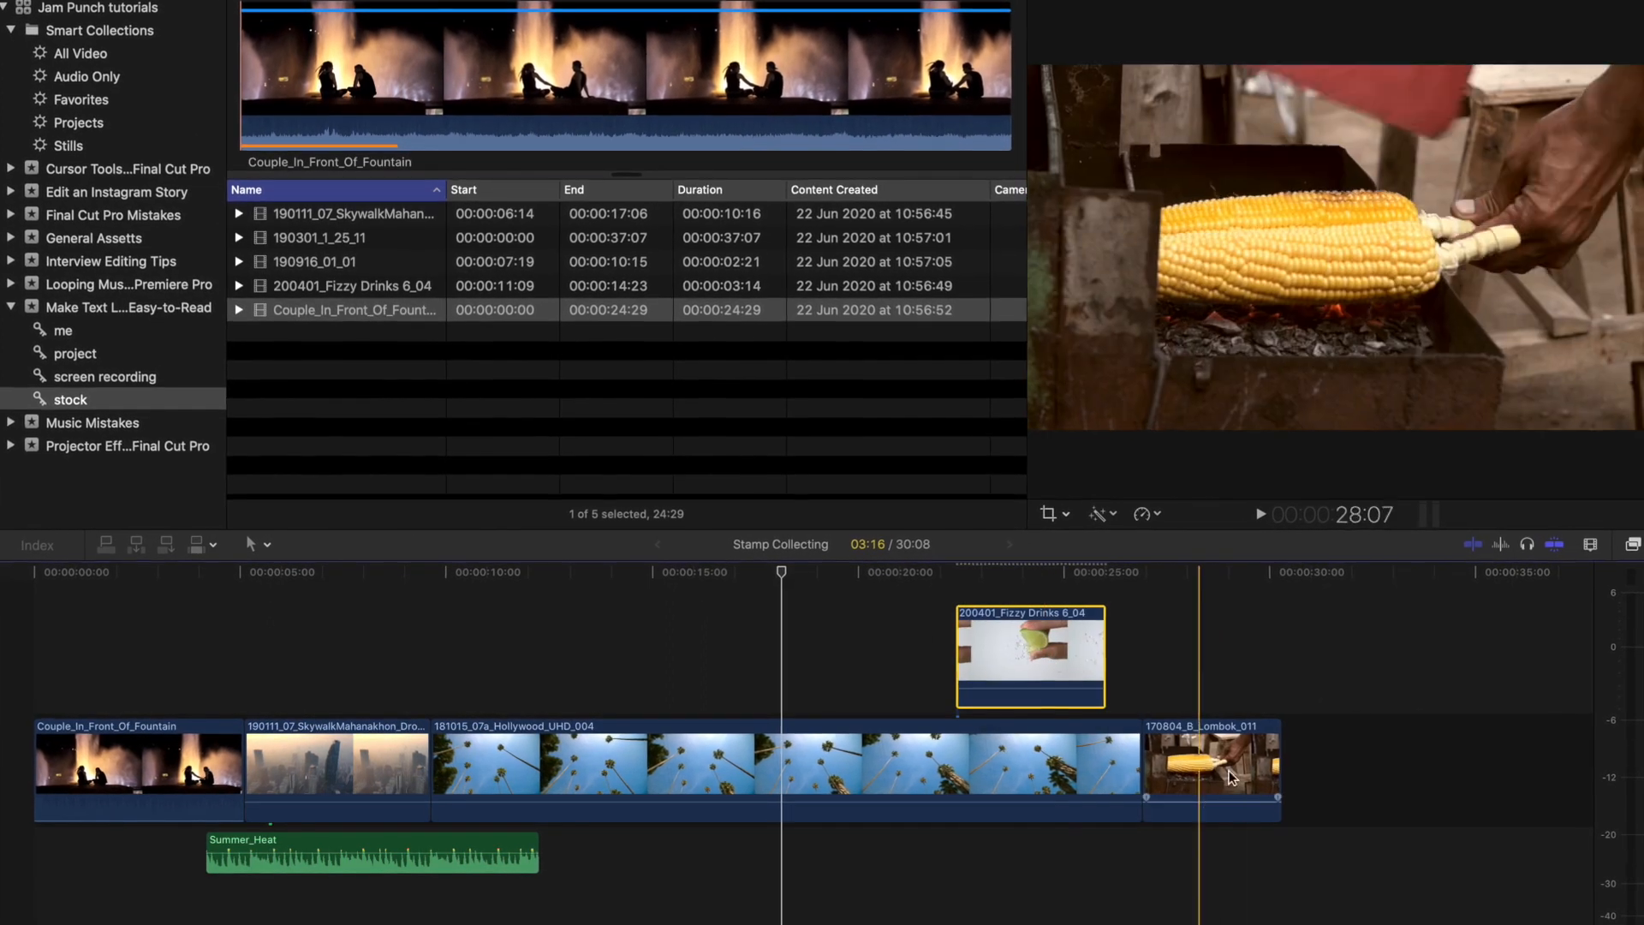
drag(1153, 745, 922, 644)
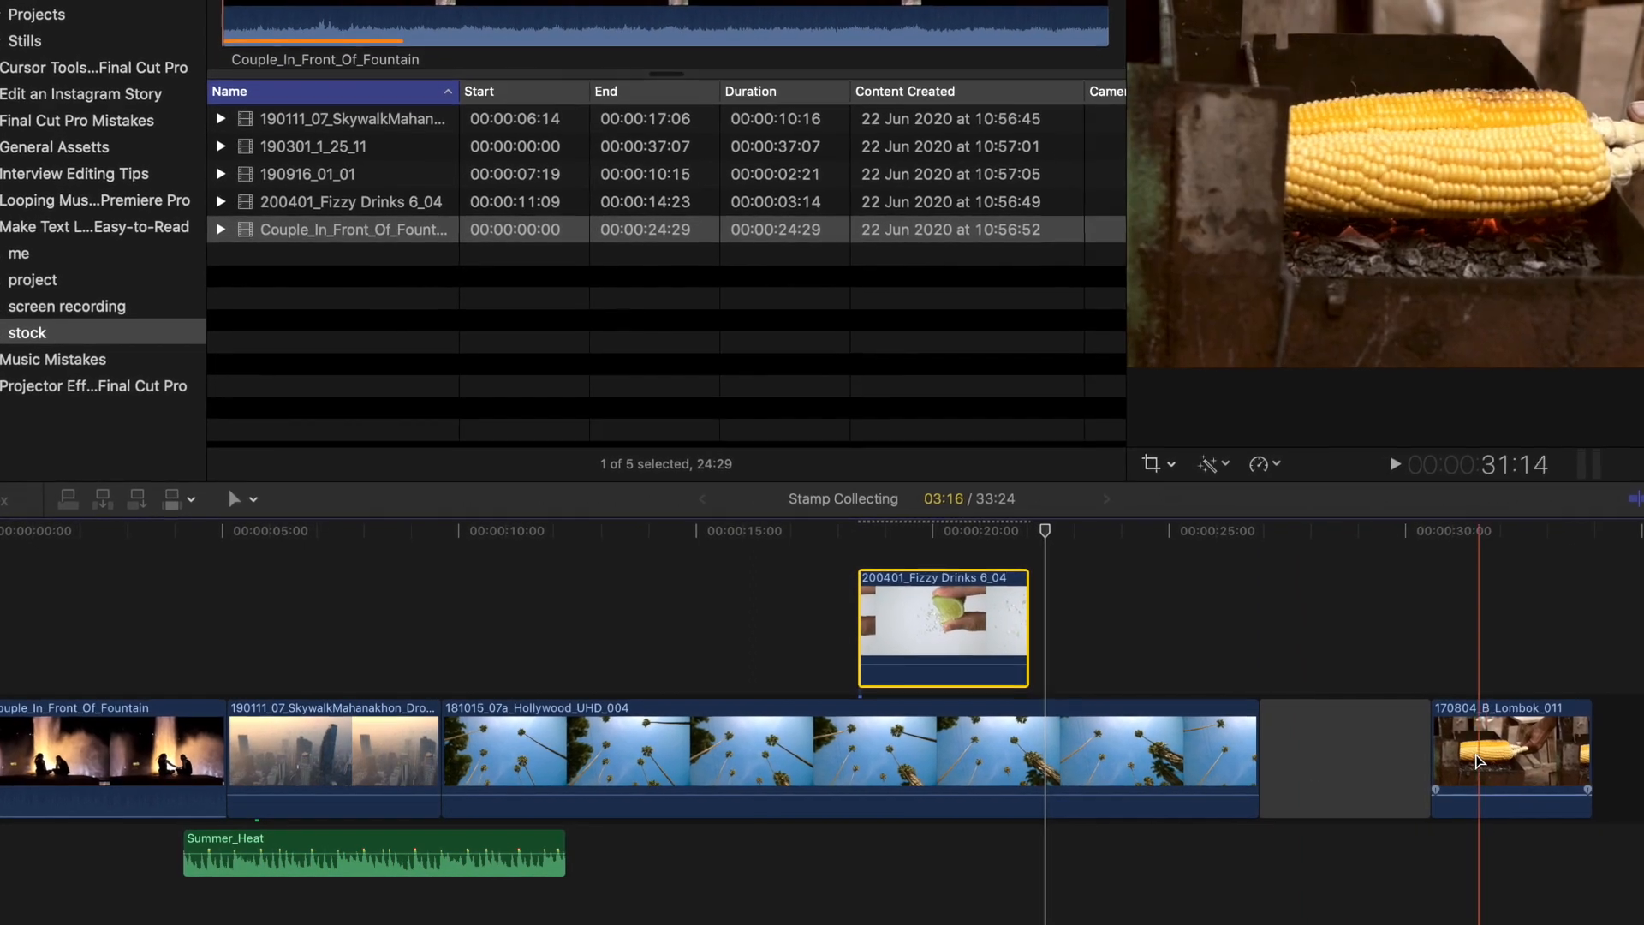
drag(983, 635, 757, 763)
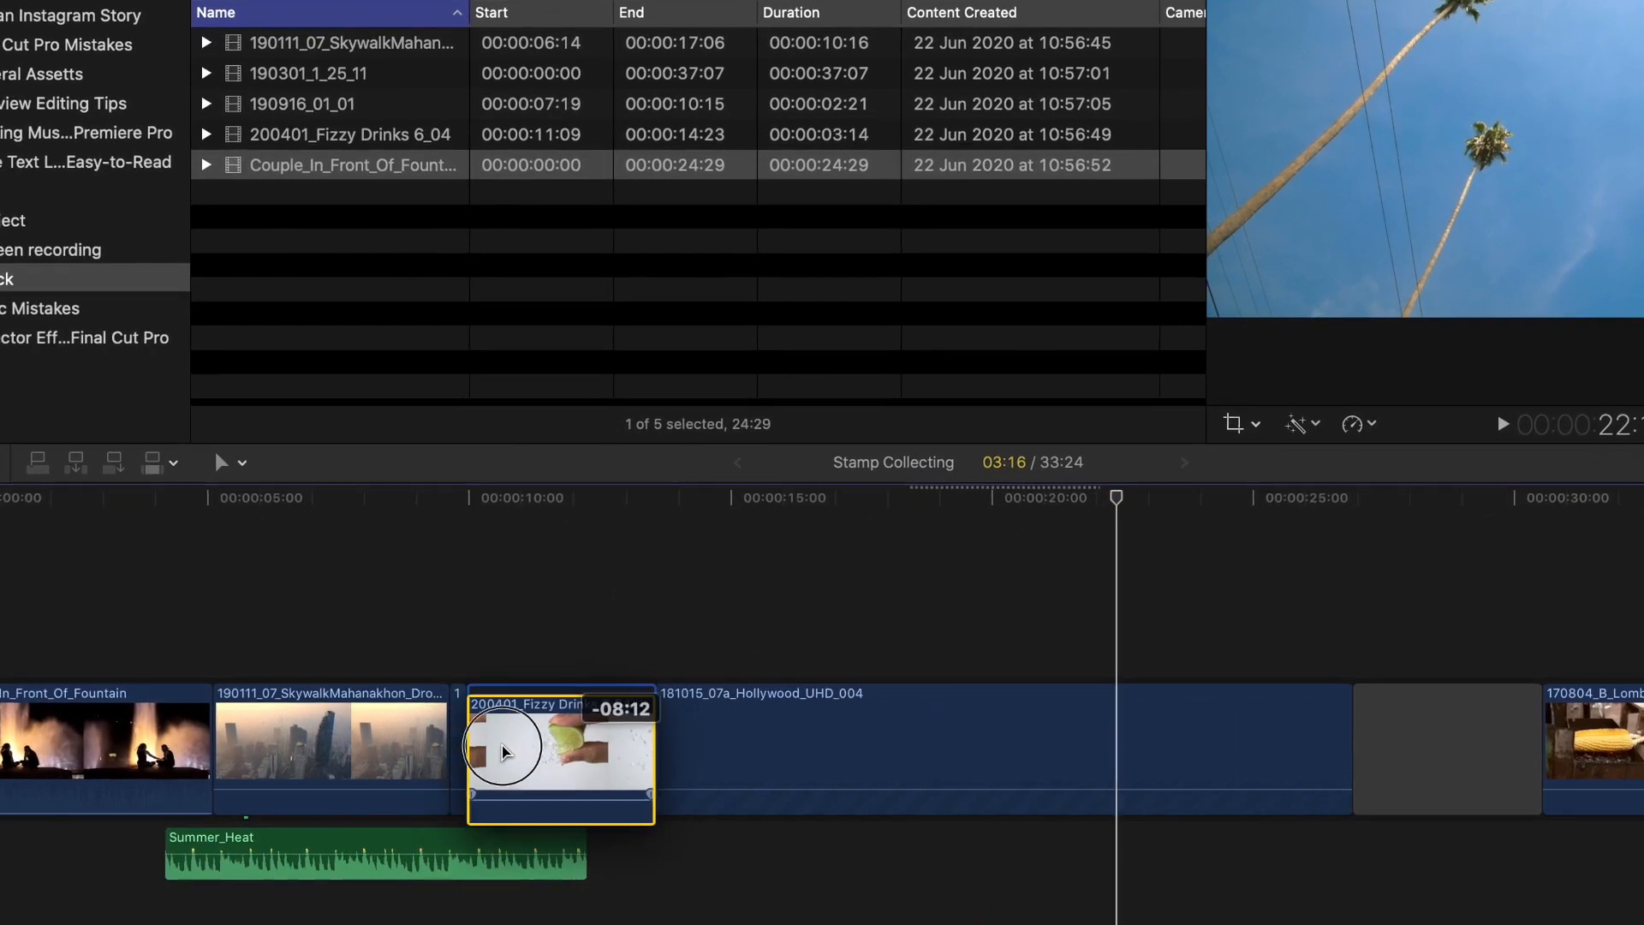
drag(525, 754, 442, 746)
drag(617, 742, 239, 723)
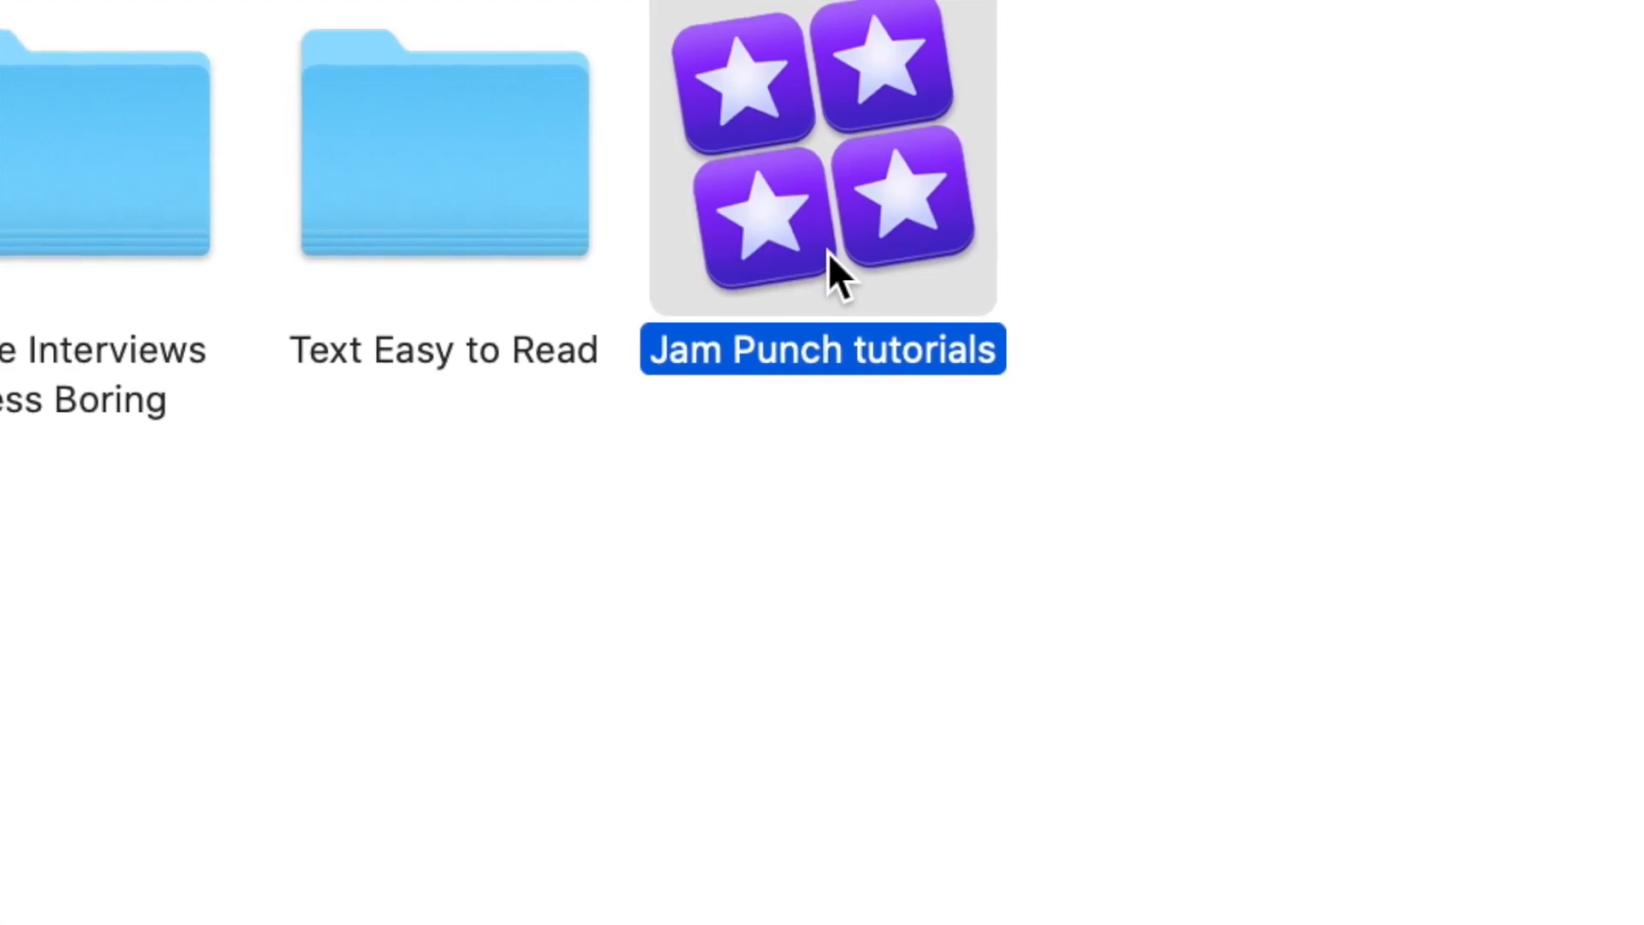
- In Finder, show the package contents of the Jam Punch tutorials library and inspect the Original Media folder of Interview Editing Tips
right_click(829, 253)
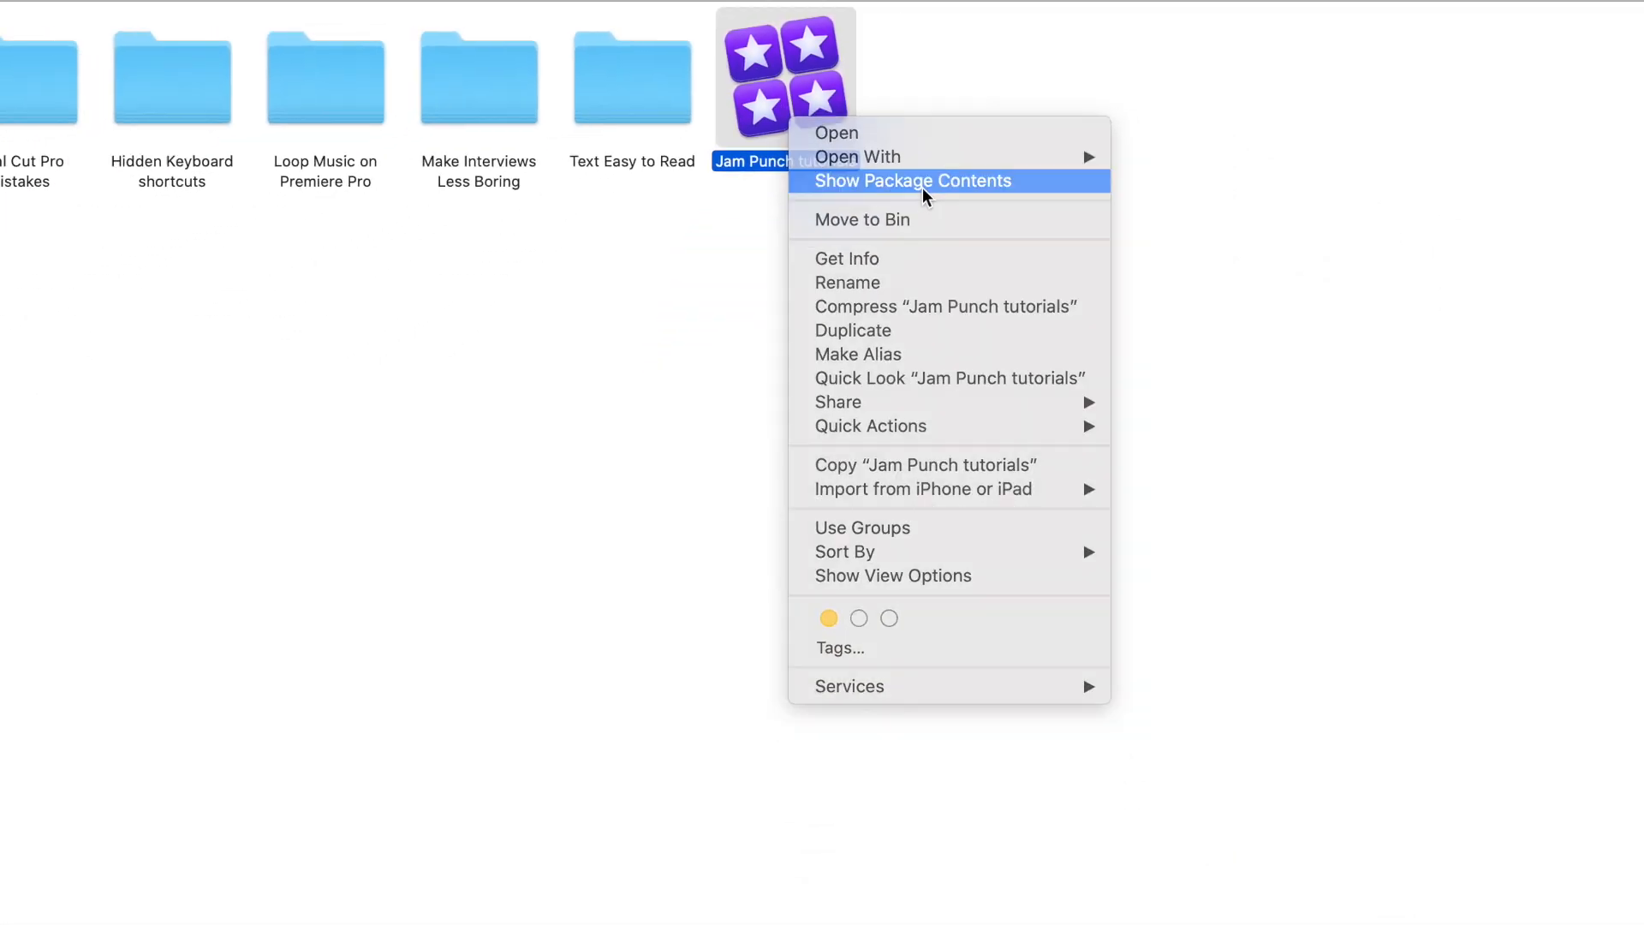
click(924, 190)
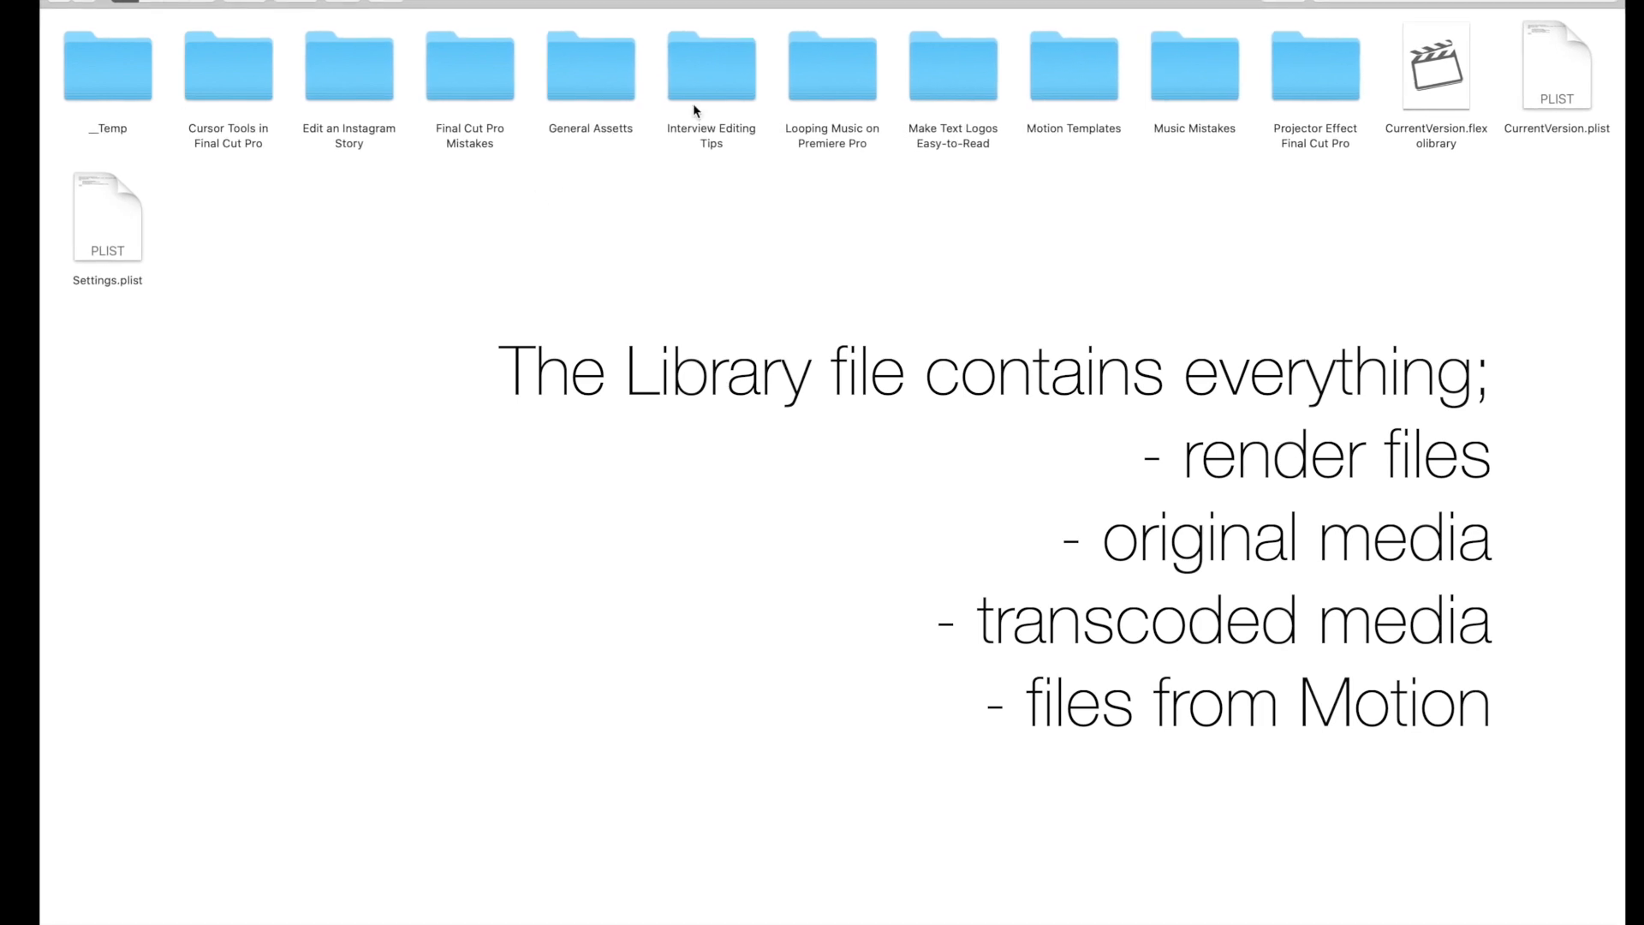
double_click(716, 82)
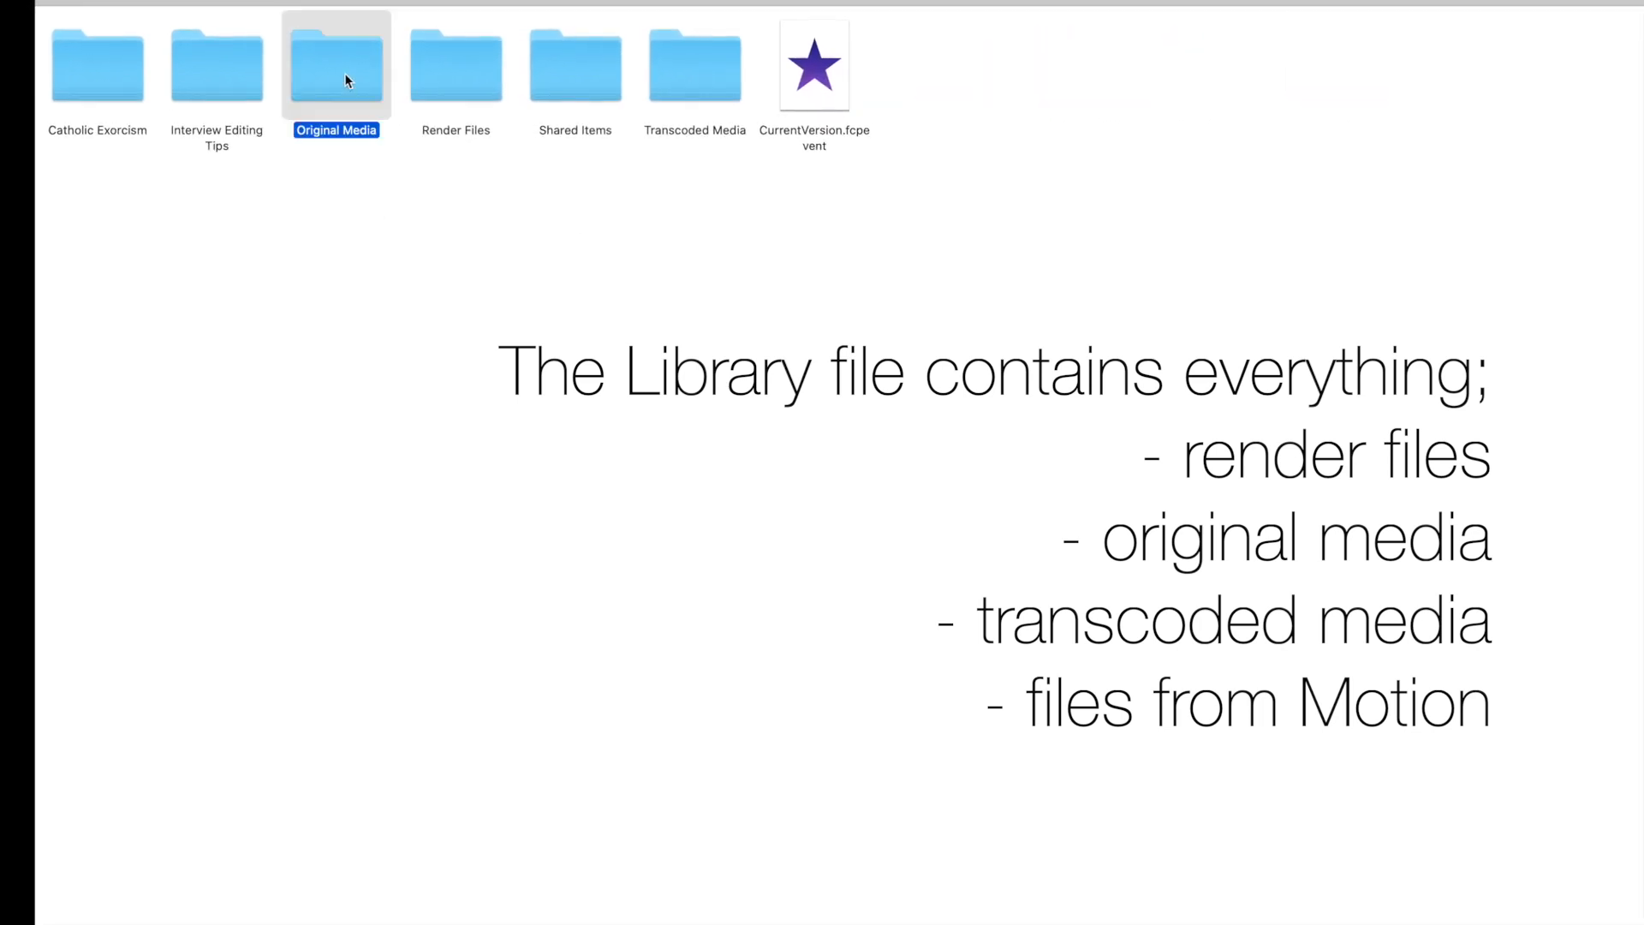
double_click(351, 135)
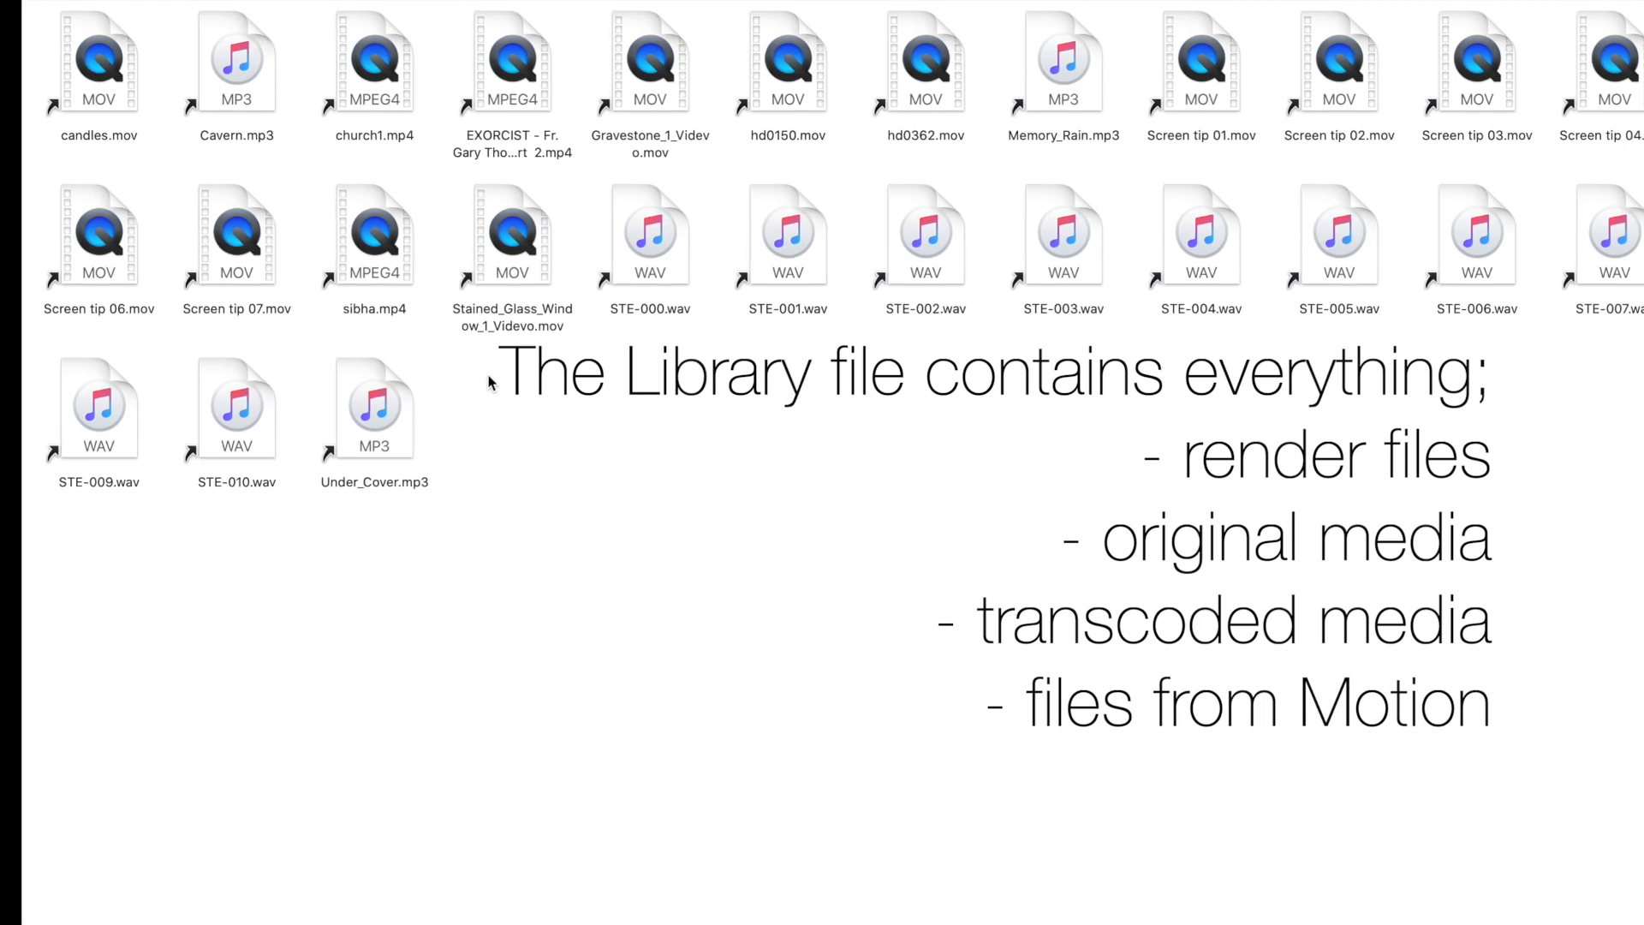
click(47, 1)
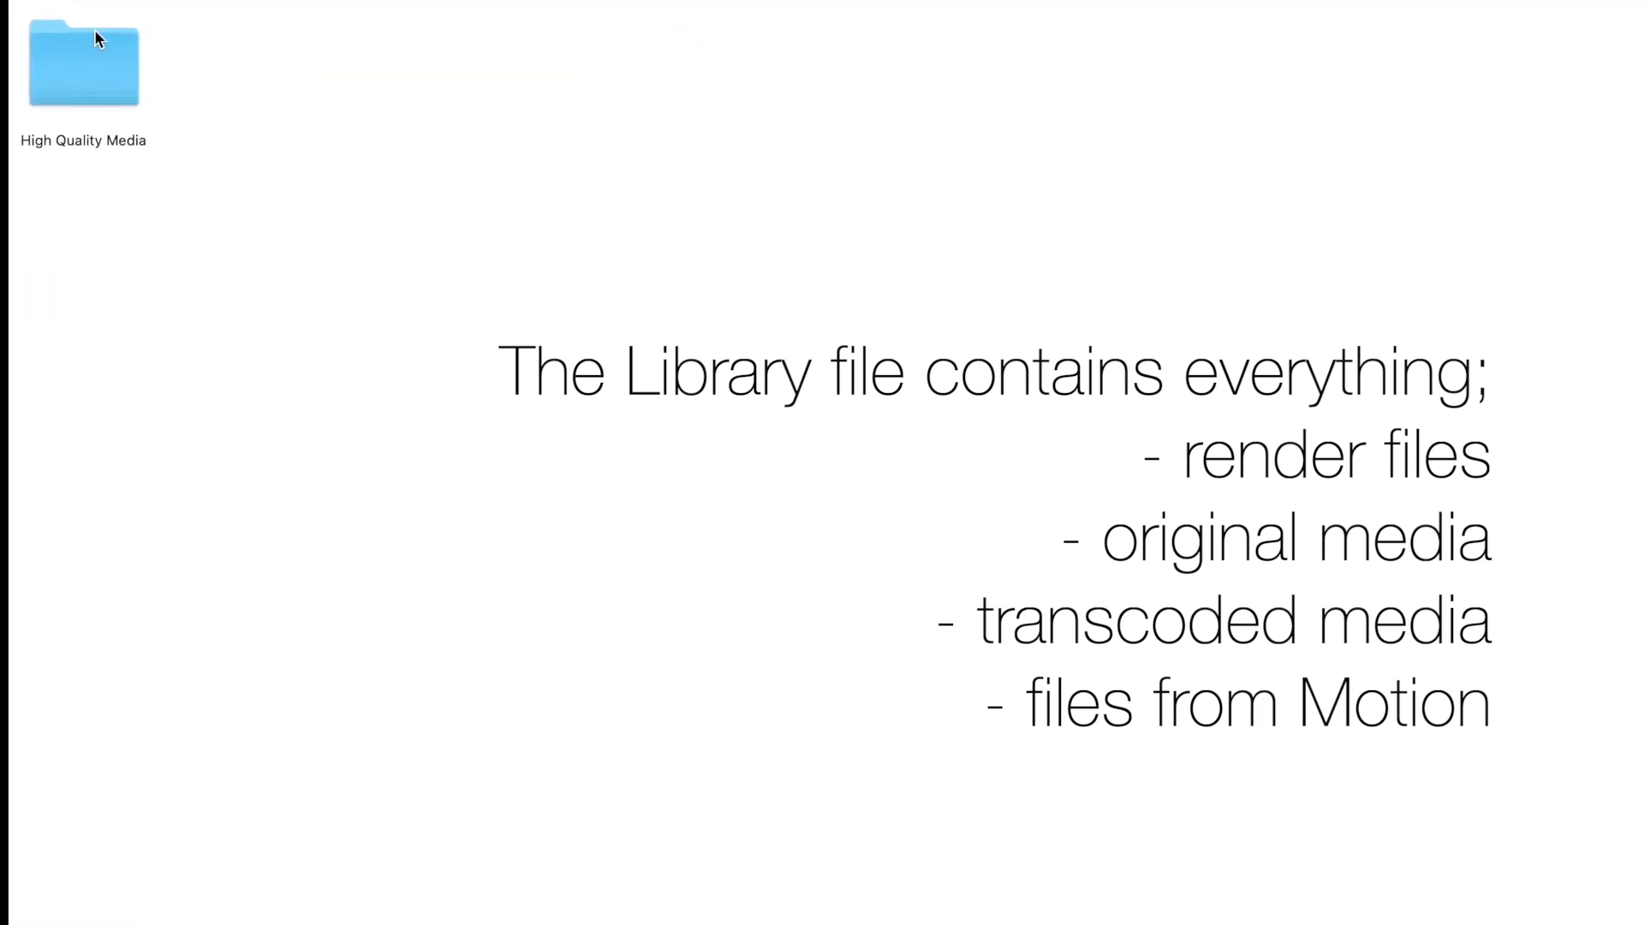
double_click(43, 48)
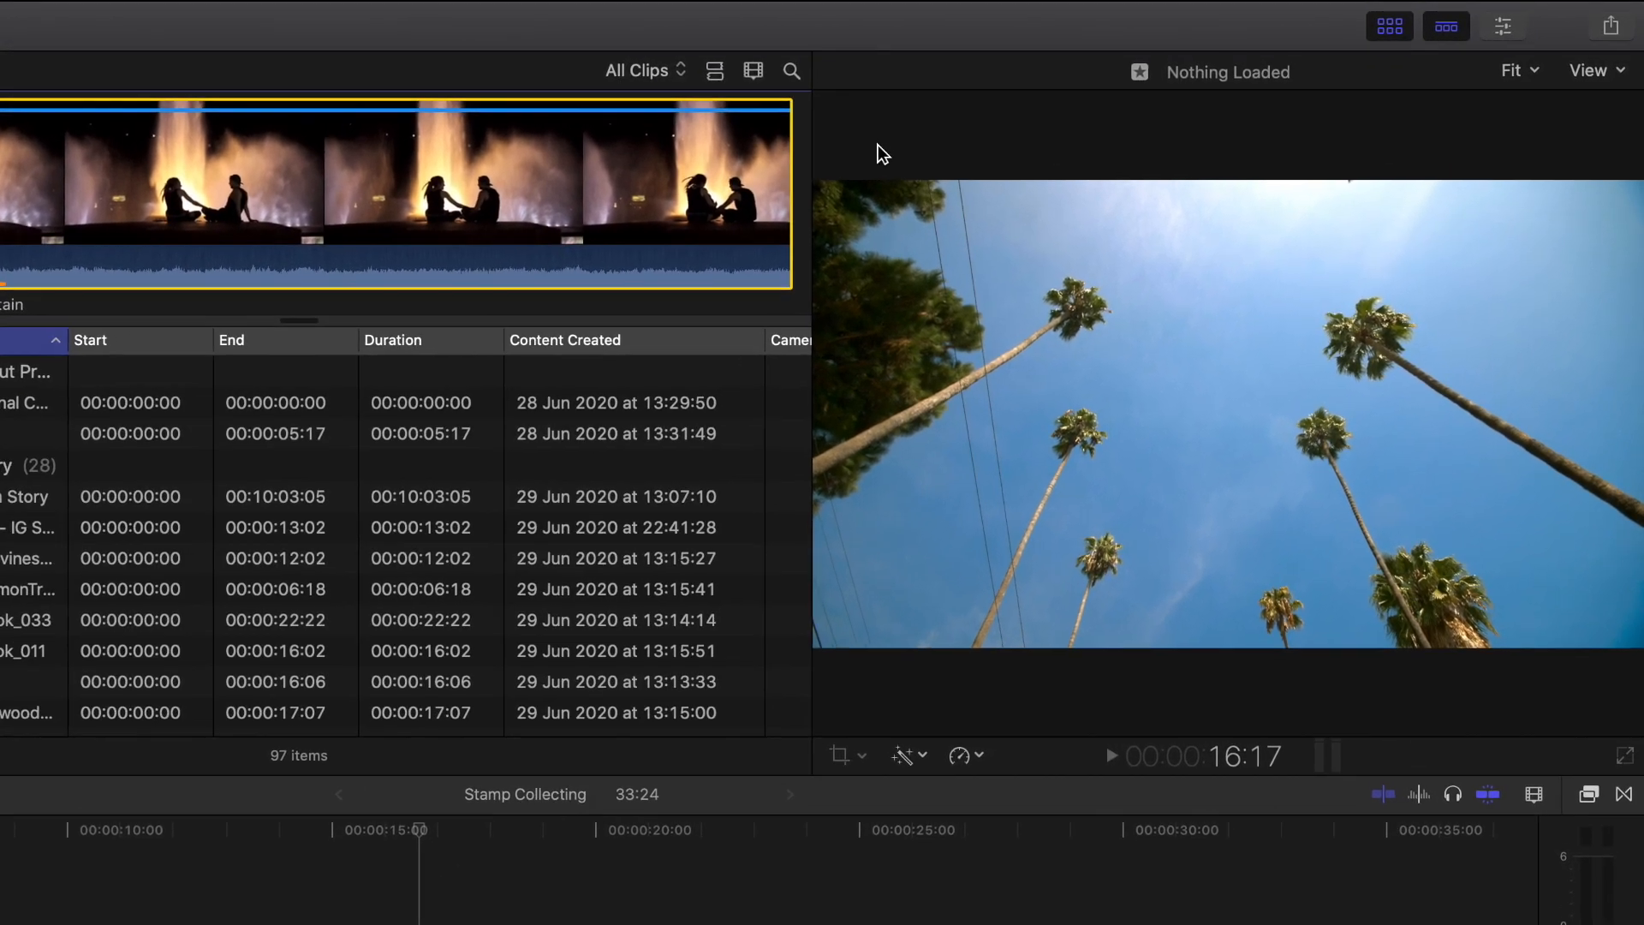
- Examine the storage location choices for media, cache and backups in the Jam Punch tutorials library properties, and leave them unmodified
click(1498, 32)
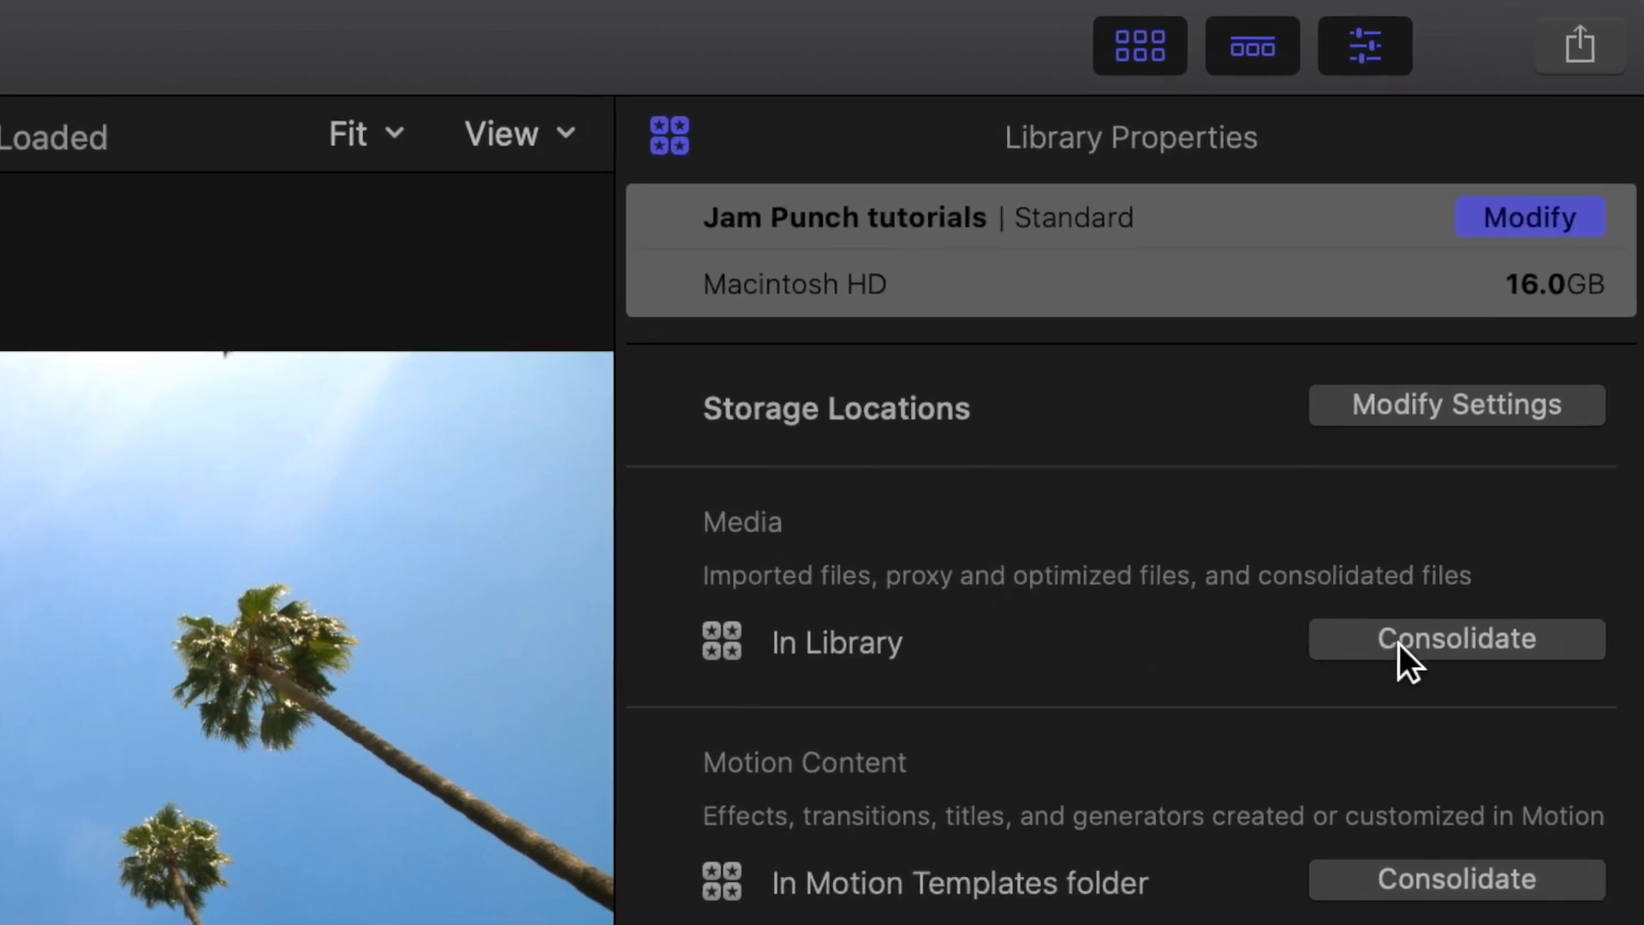
click(1494, 404)
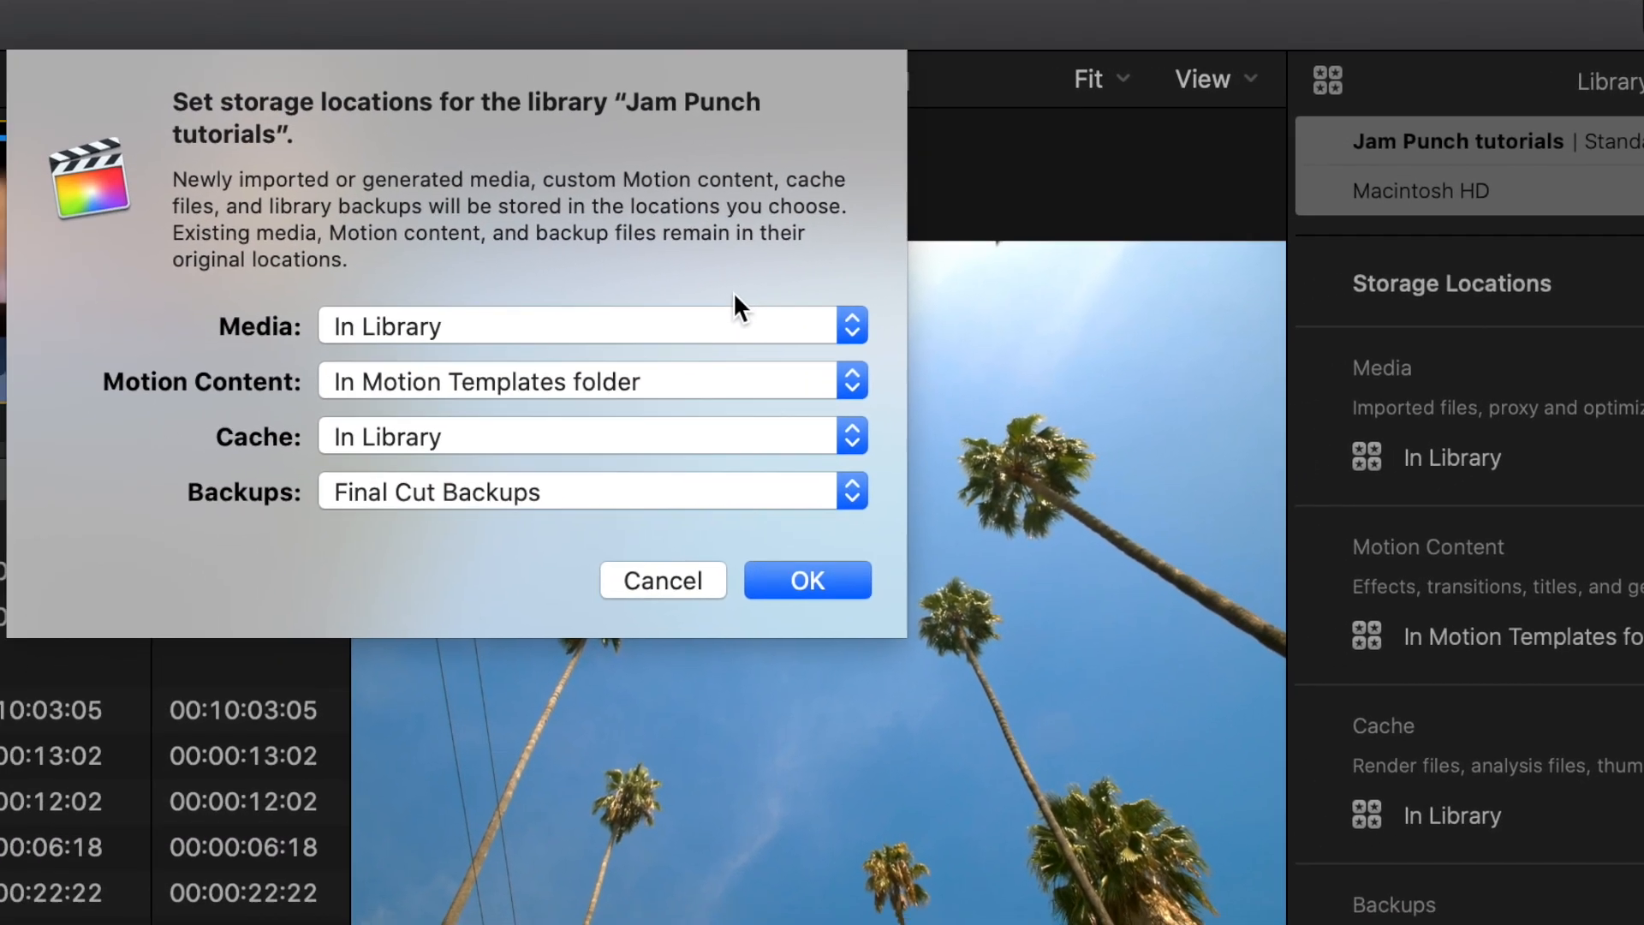
click(403, 374)
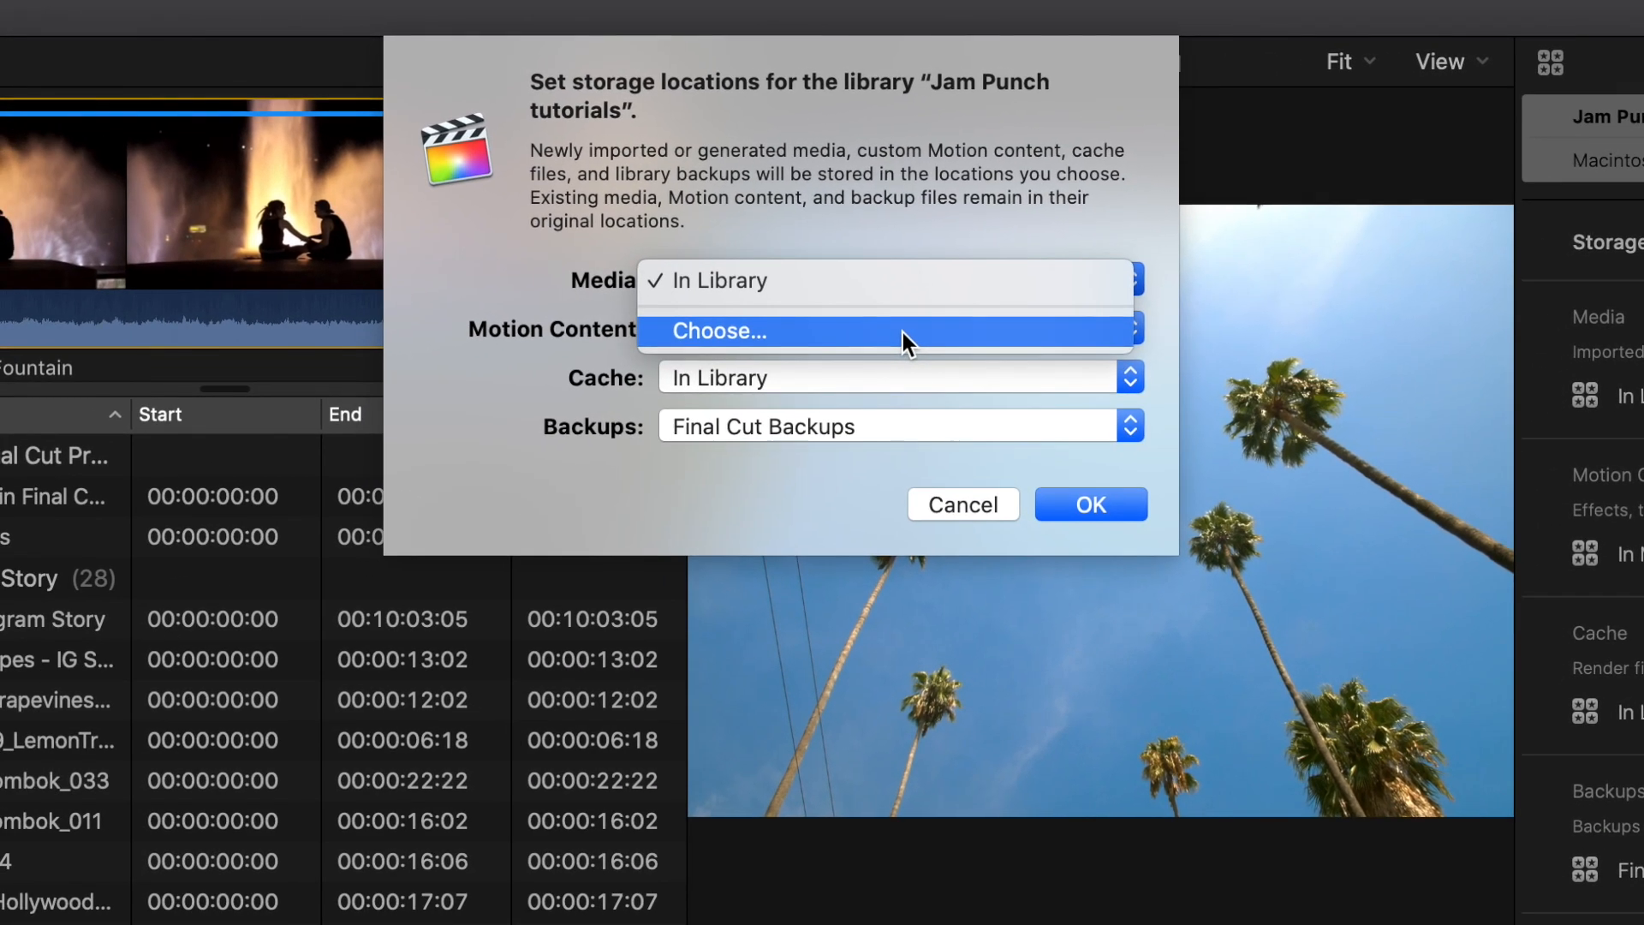
click(1023, 210)
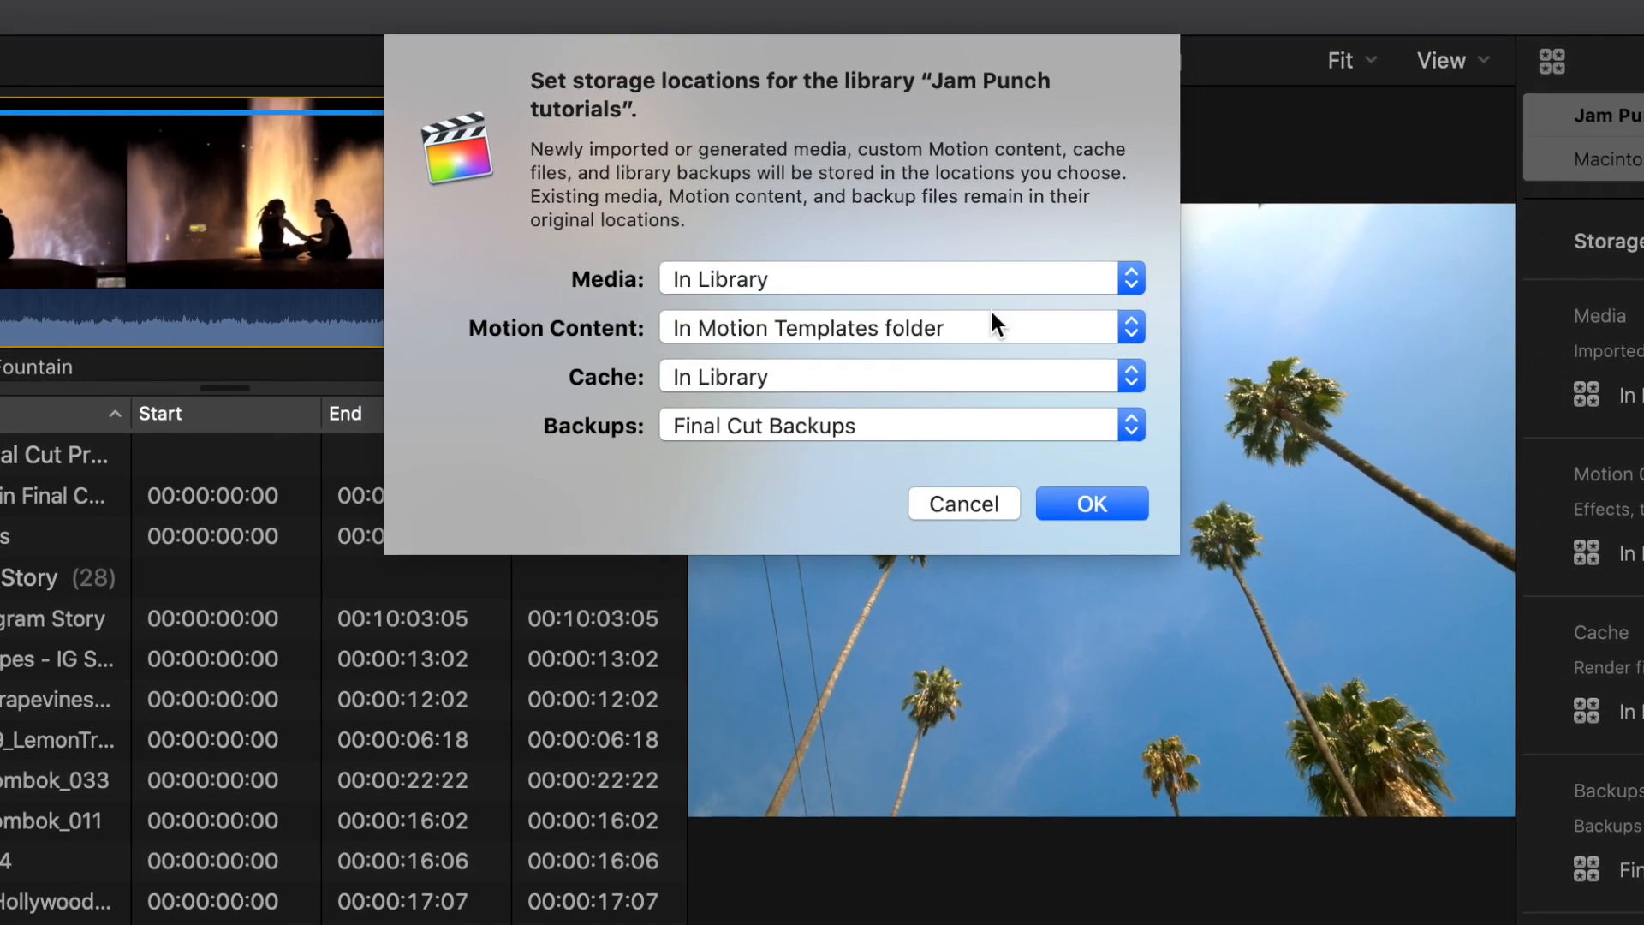
click(980, 375)
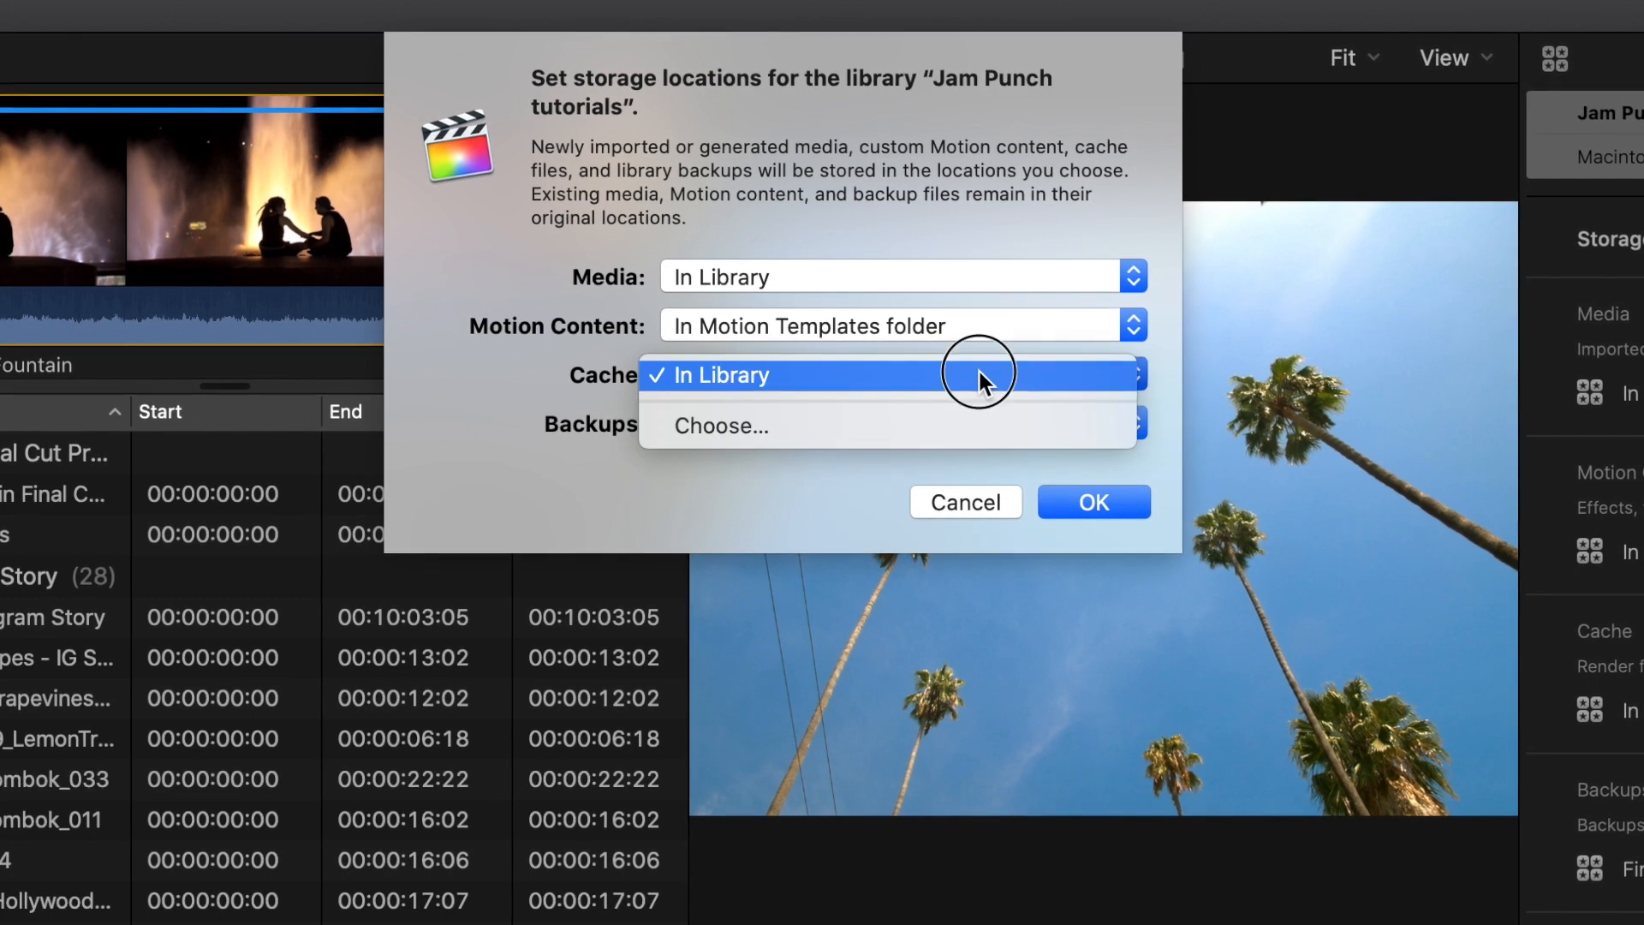
click(1055, 266)
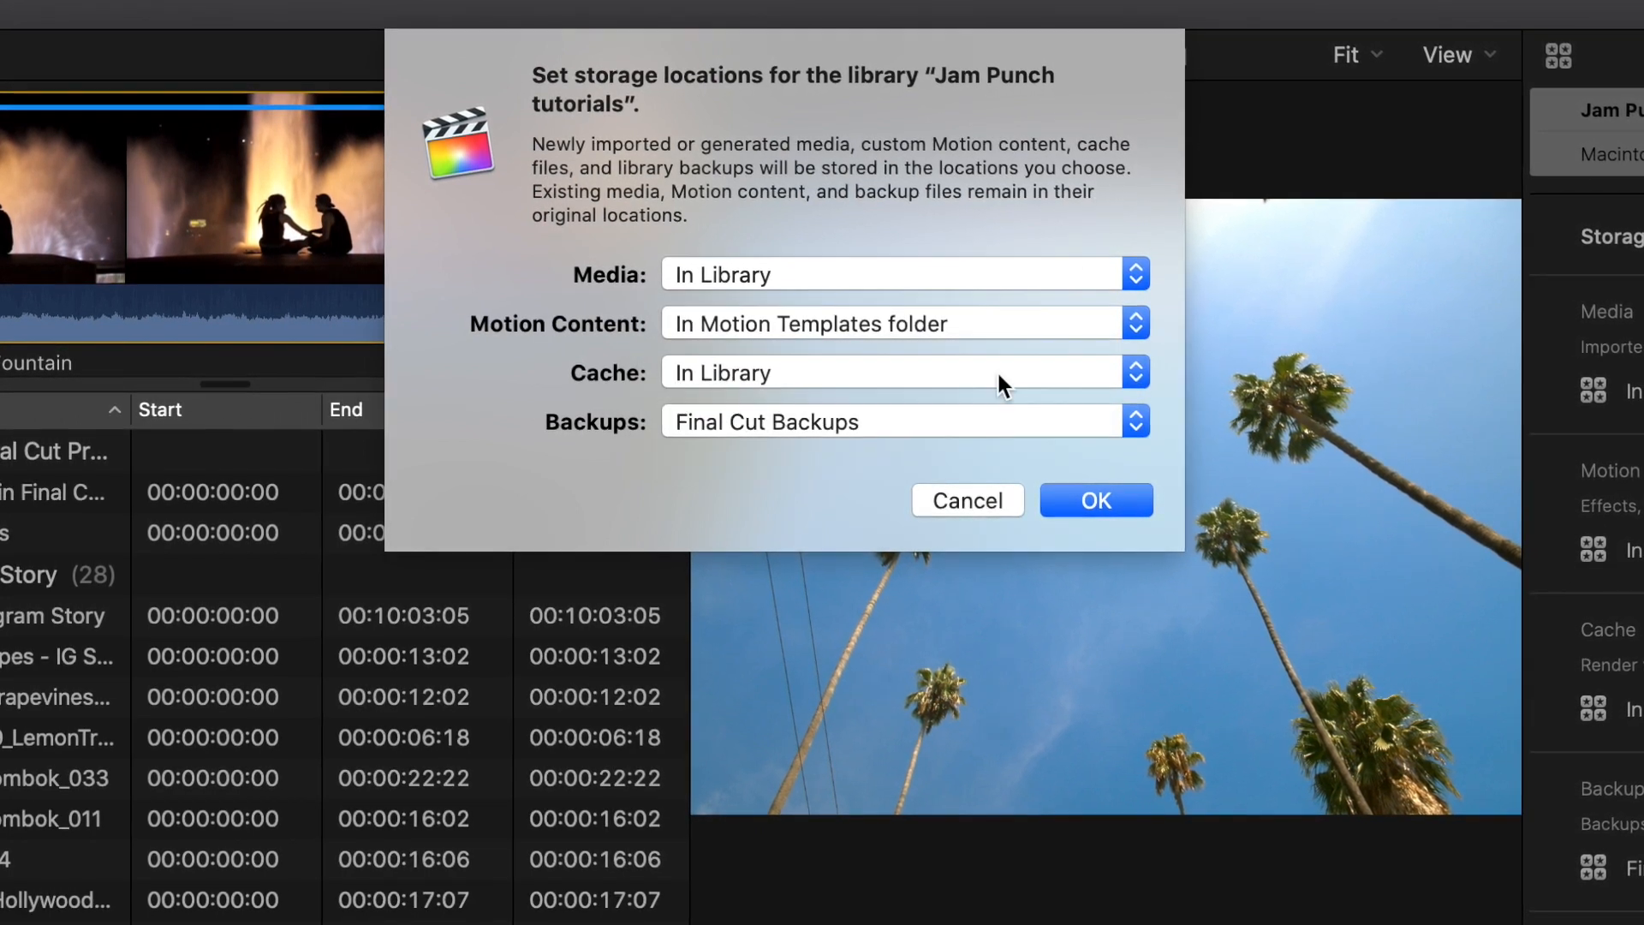
click(980, 416)
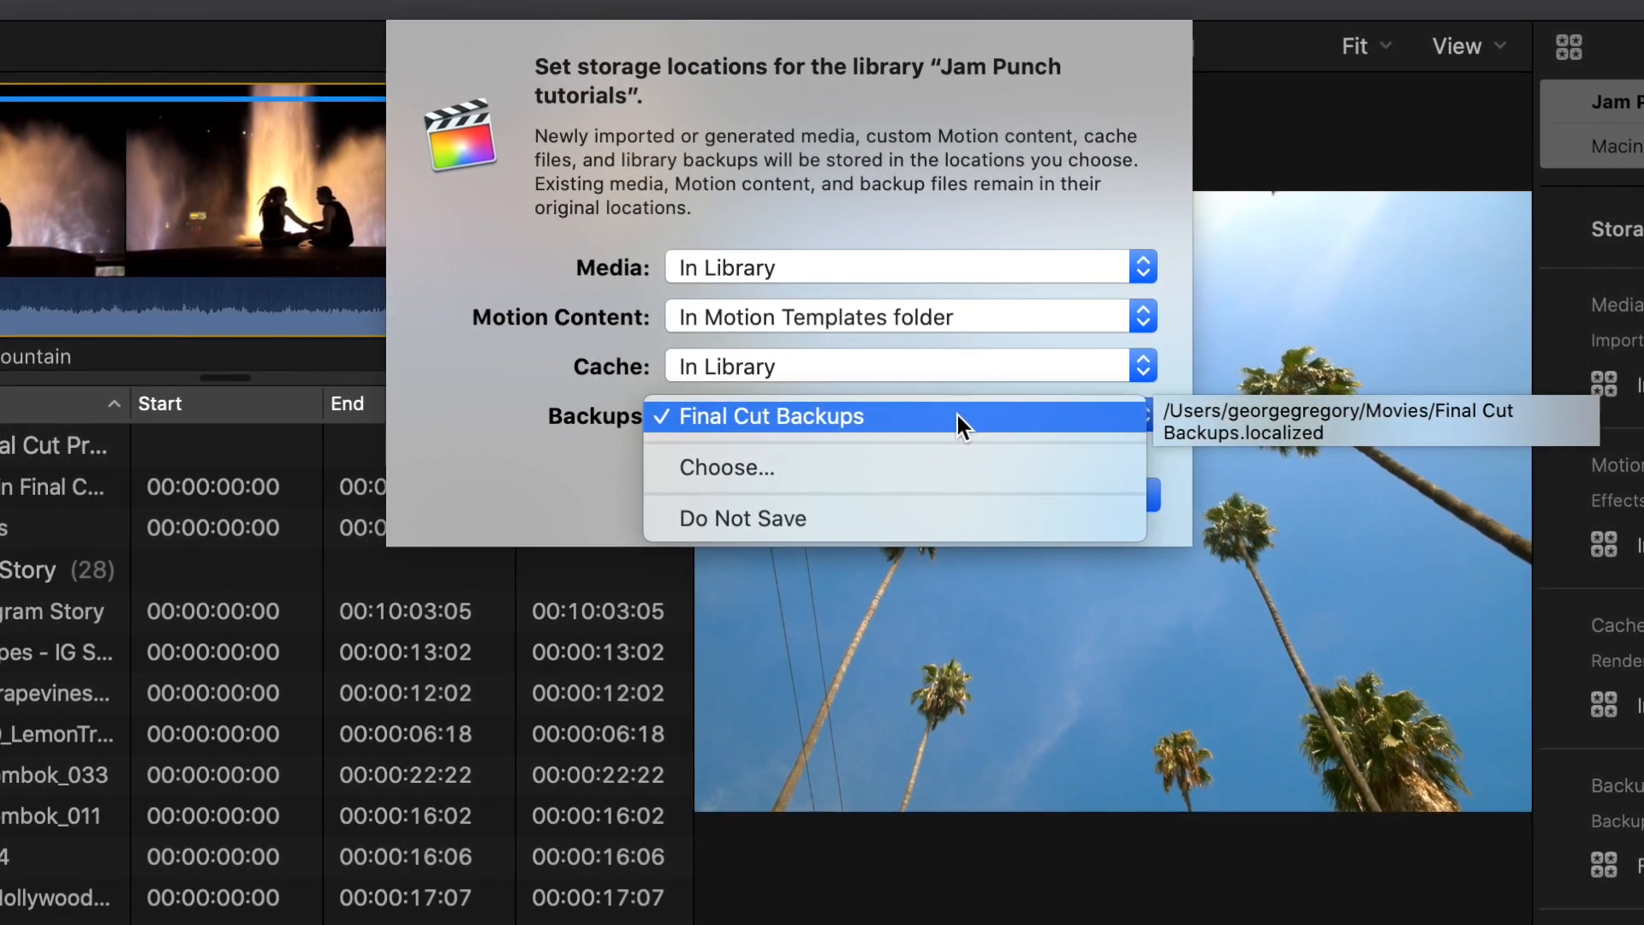
click(981, 178)
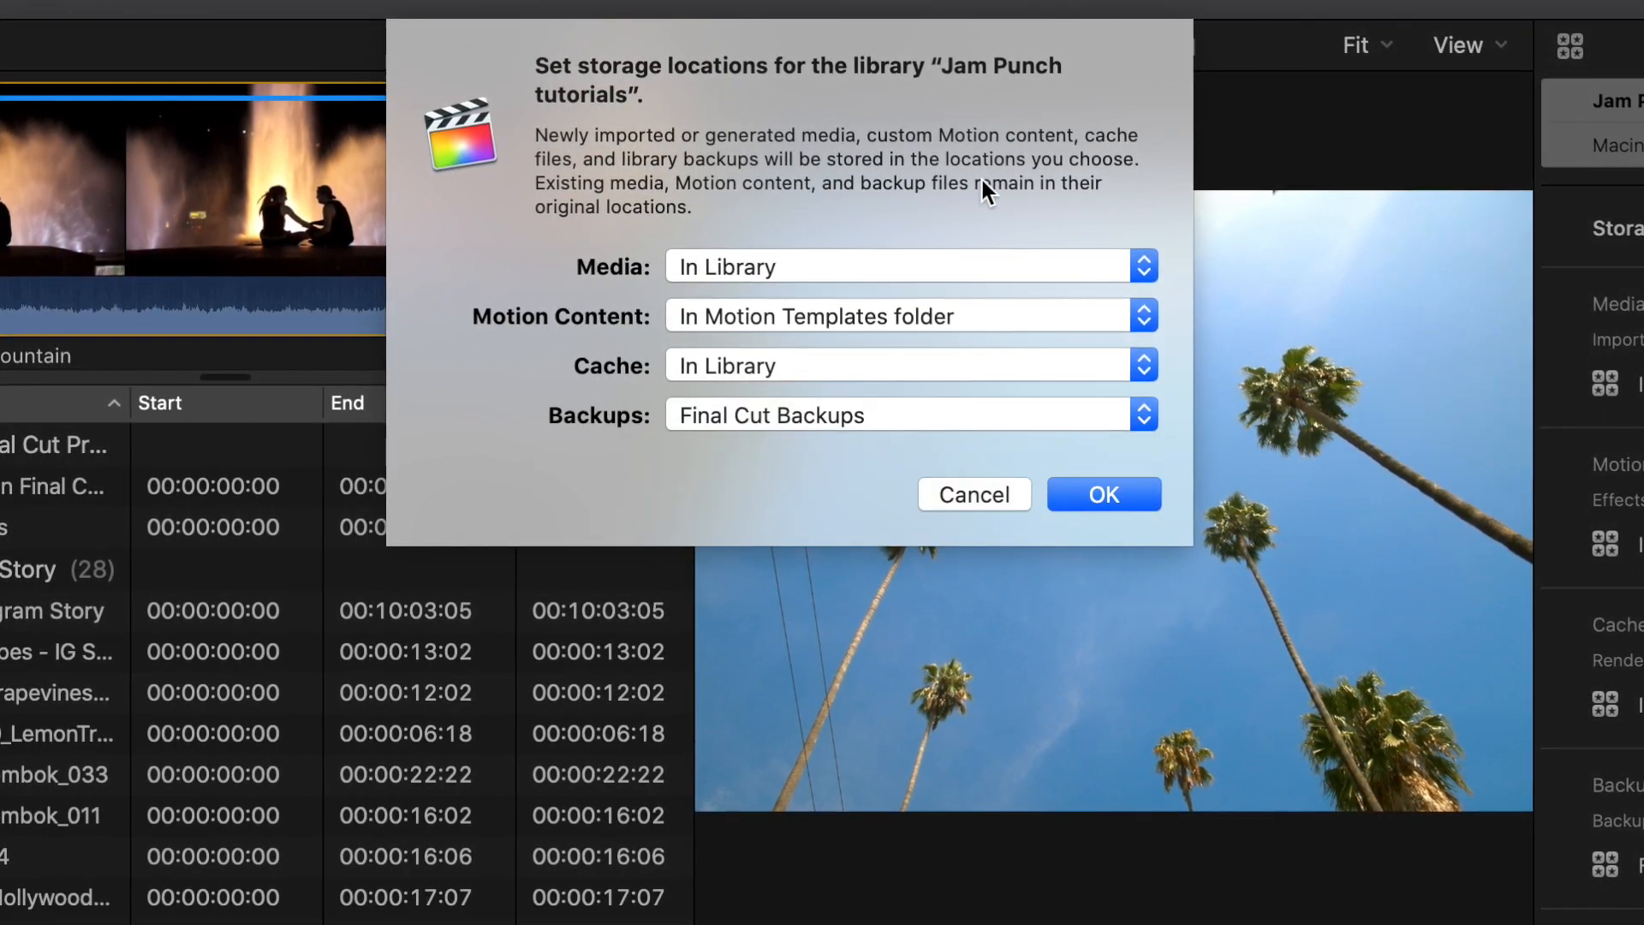
click(978, 492)
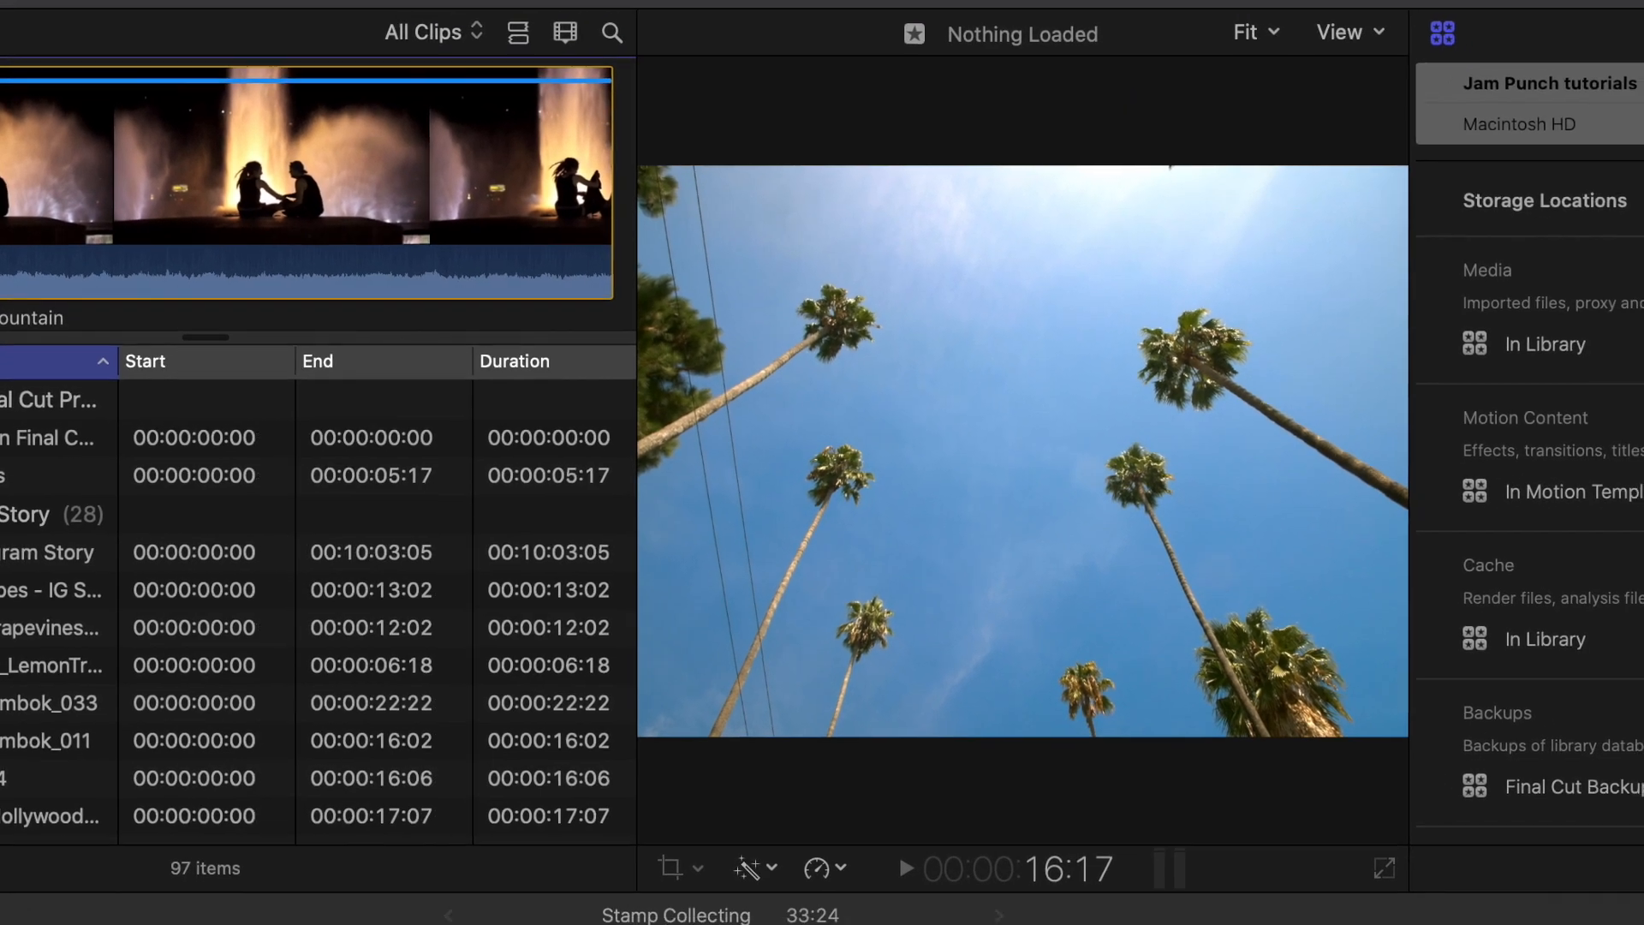
- Review the library's storage locations and storage used, and try the option to consolidate its media
scroll(1584, 557, down, 5)
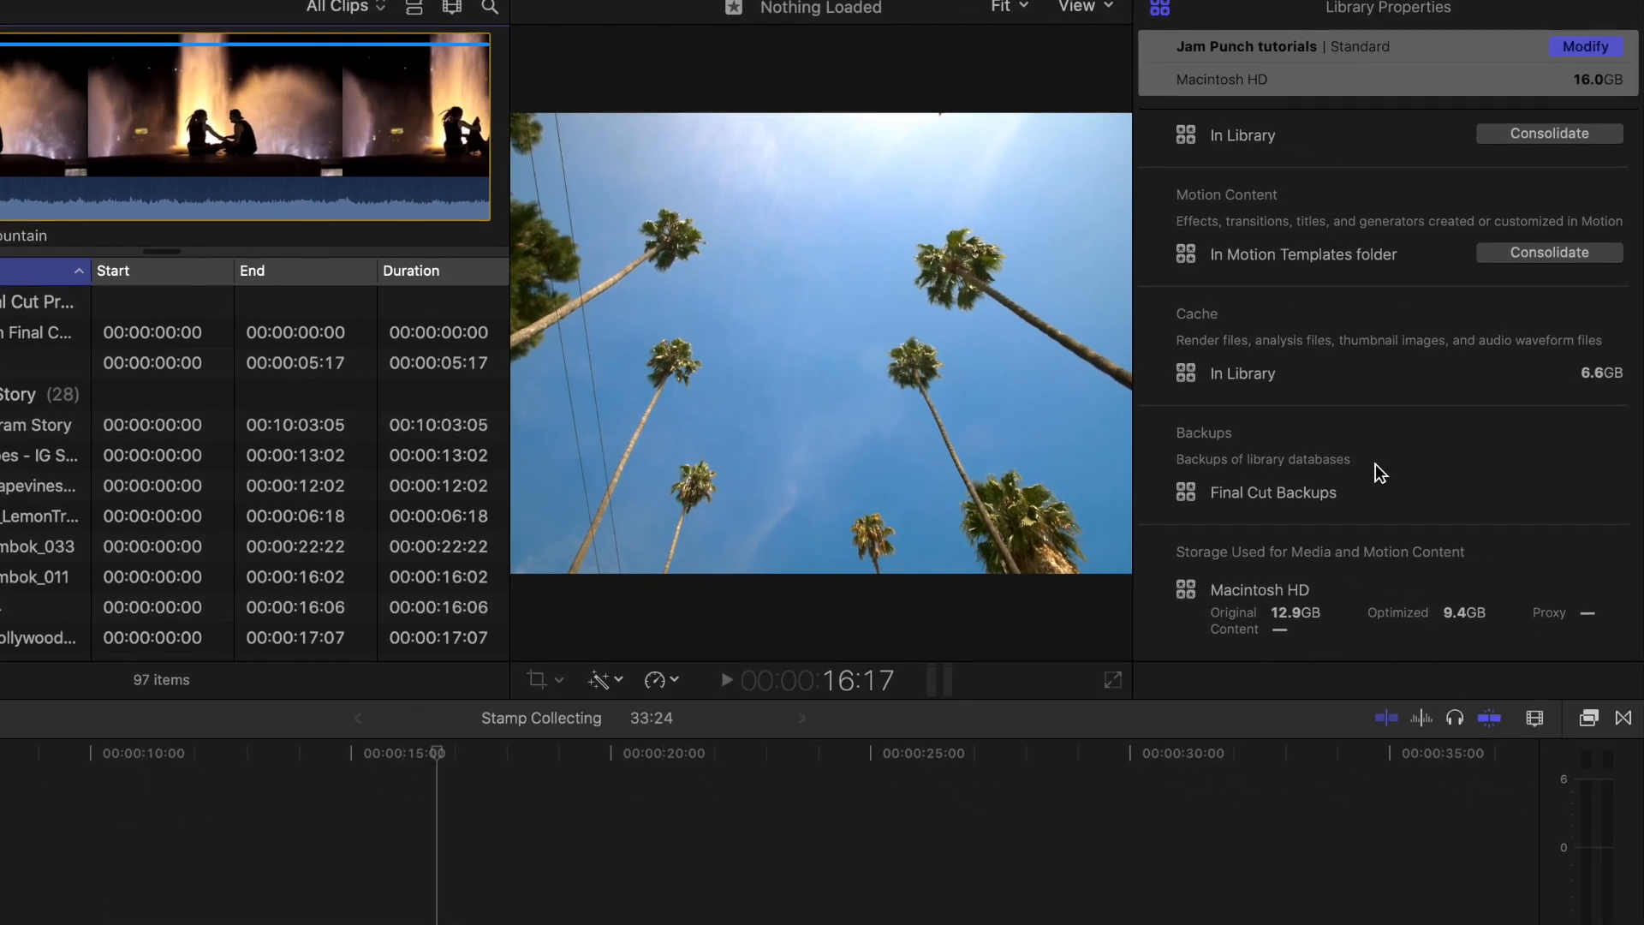
scroll(1374, 464, up, 3)
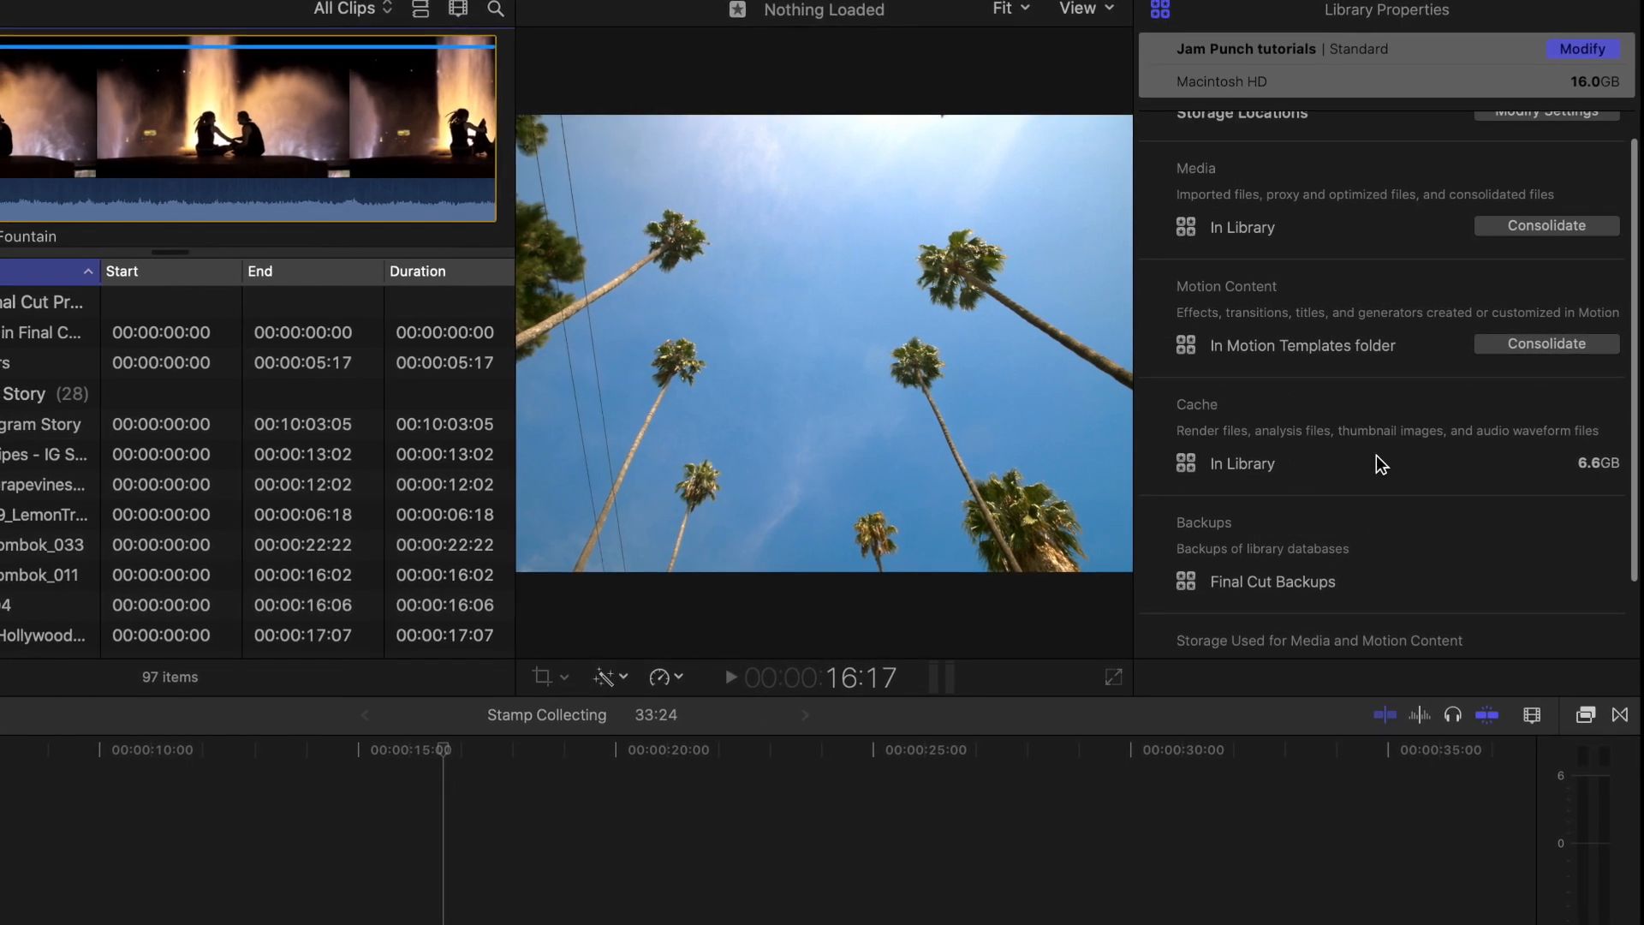
click(1537, 229)
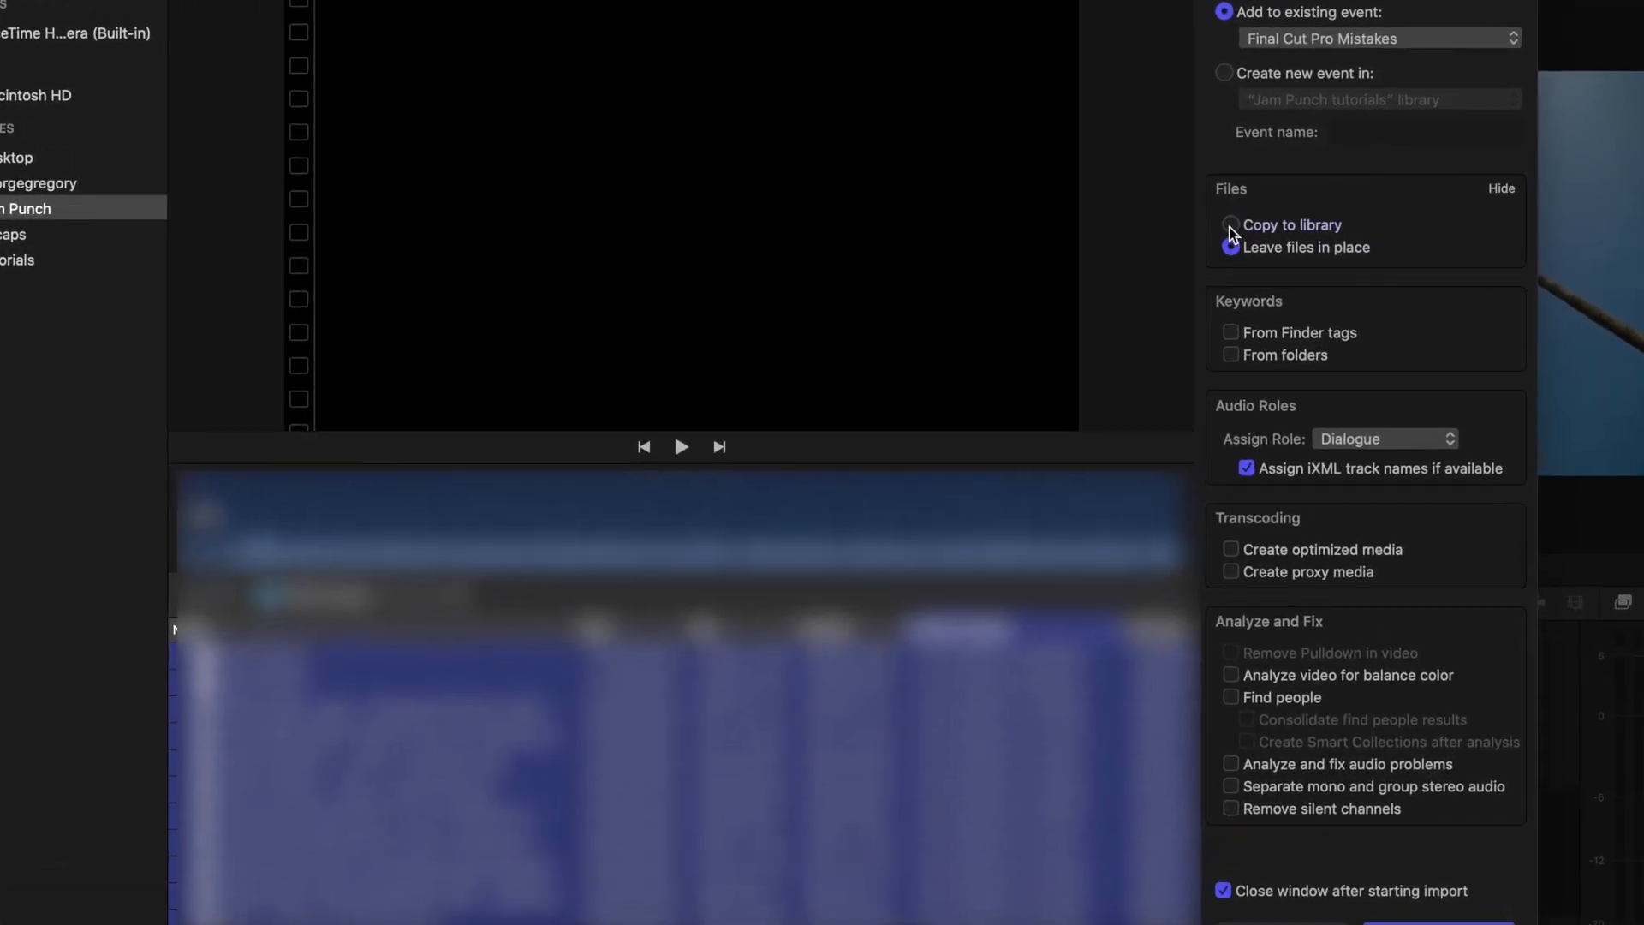
- Compare the Copy to library and Leave files in place options in the media import settings
click(1222, 248)
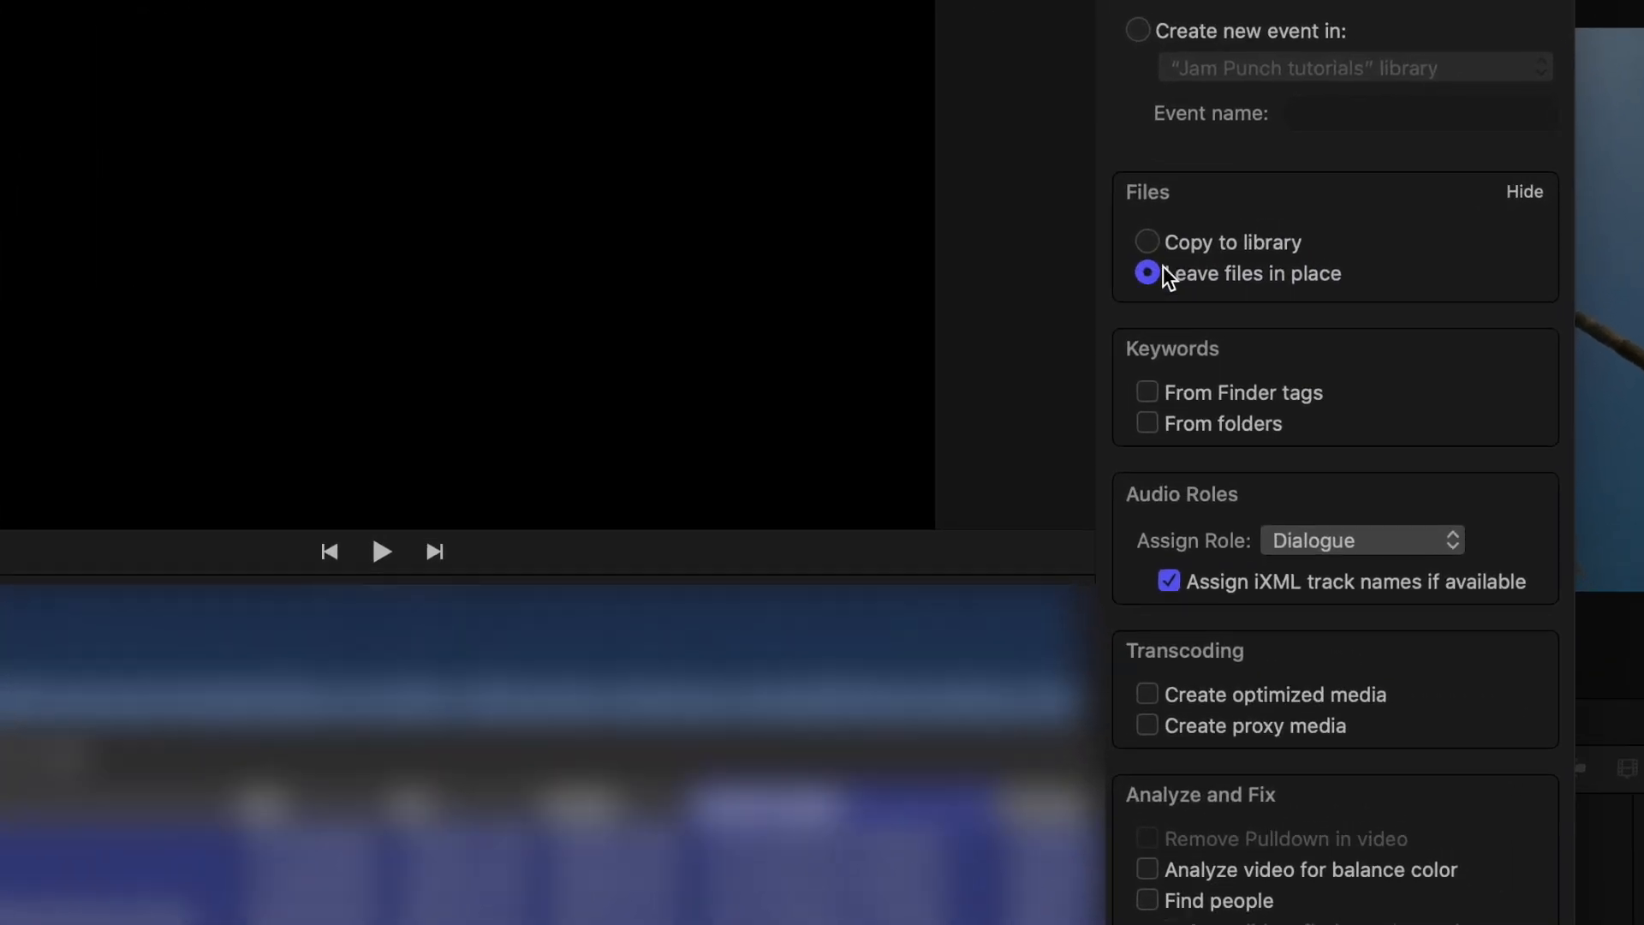
click(1129, 247)
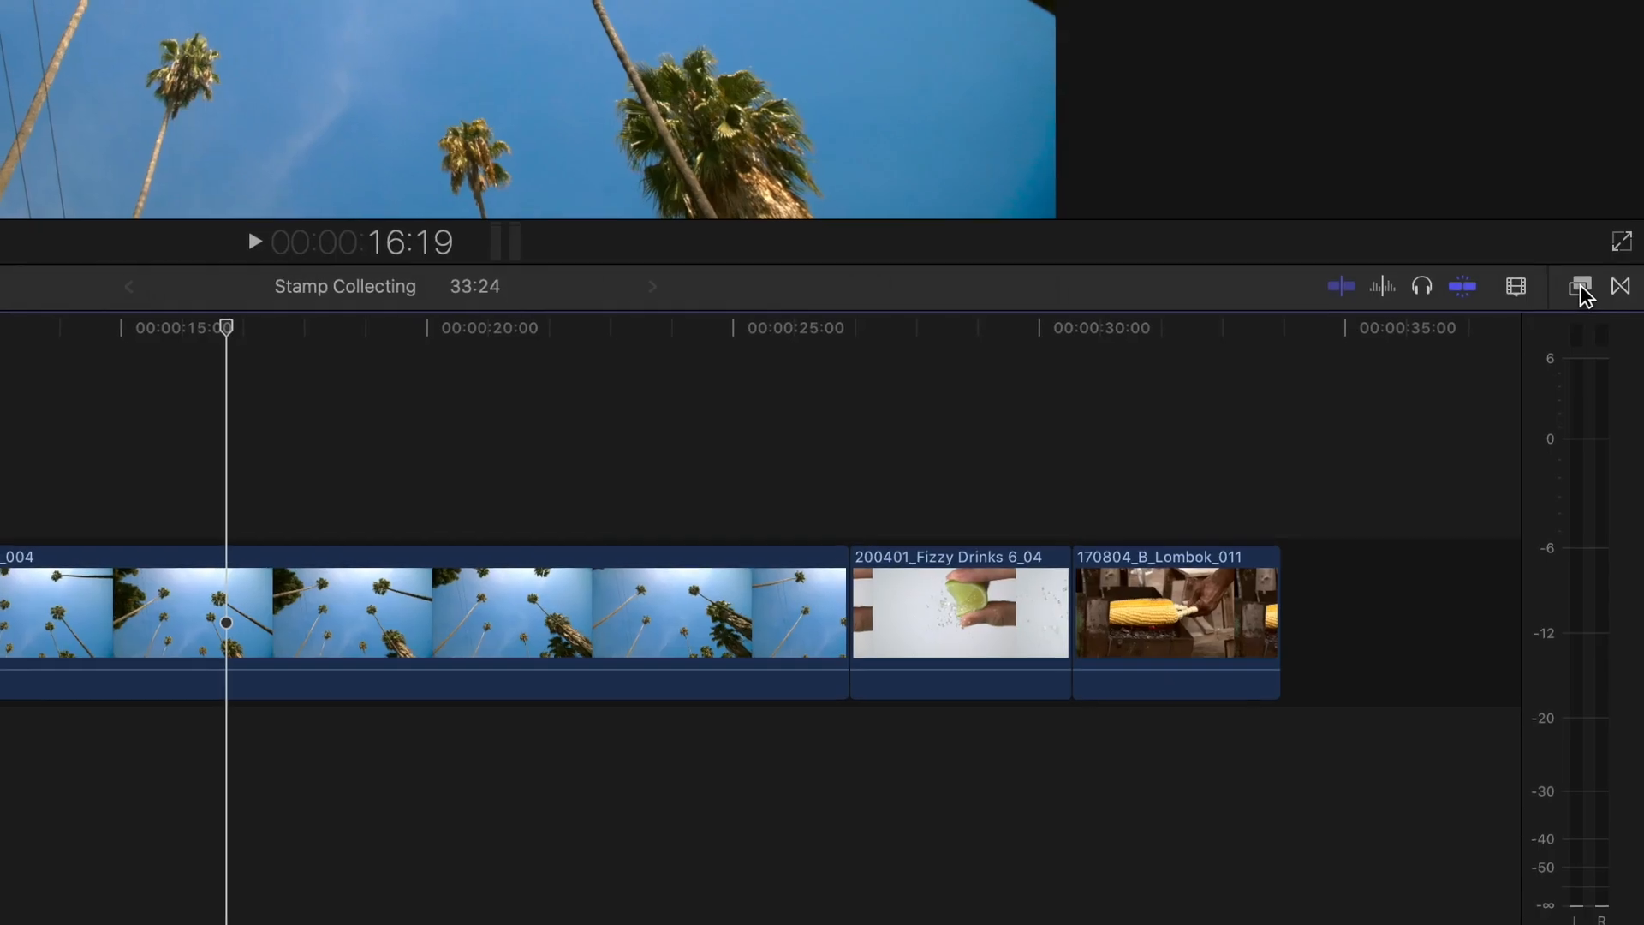
- Try adding the Color Board effect from the Effects browser to the 181015_07a_Hollywood_UHD_004 clip, and hide the Effects browser
click(1577, 286)
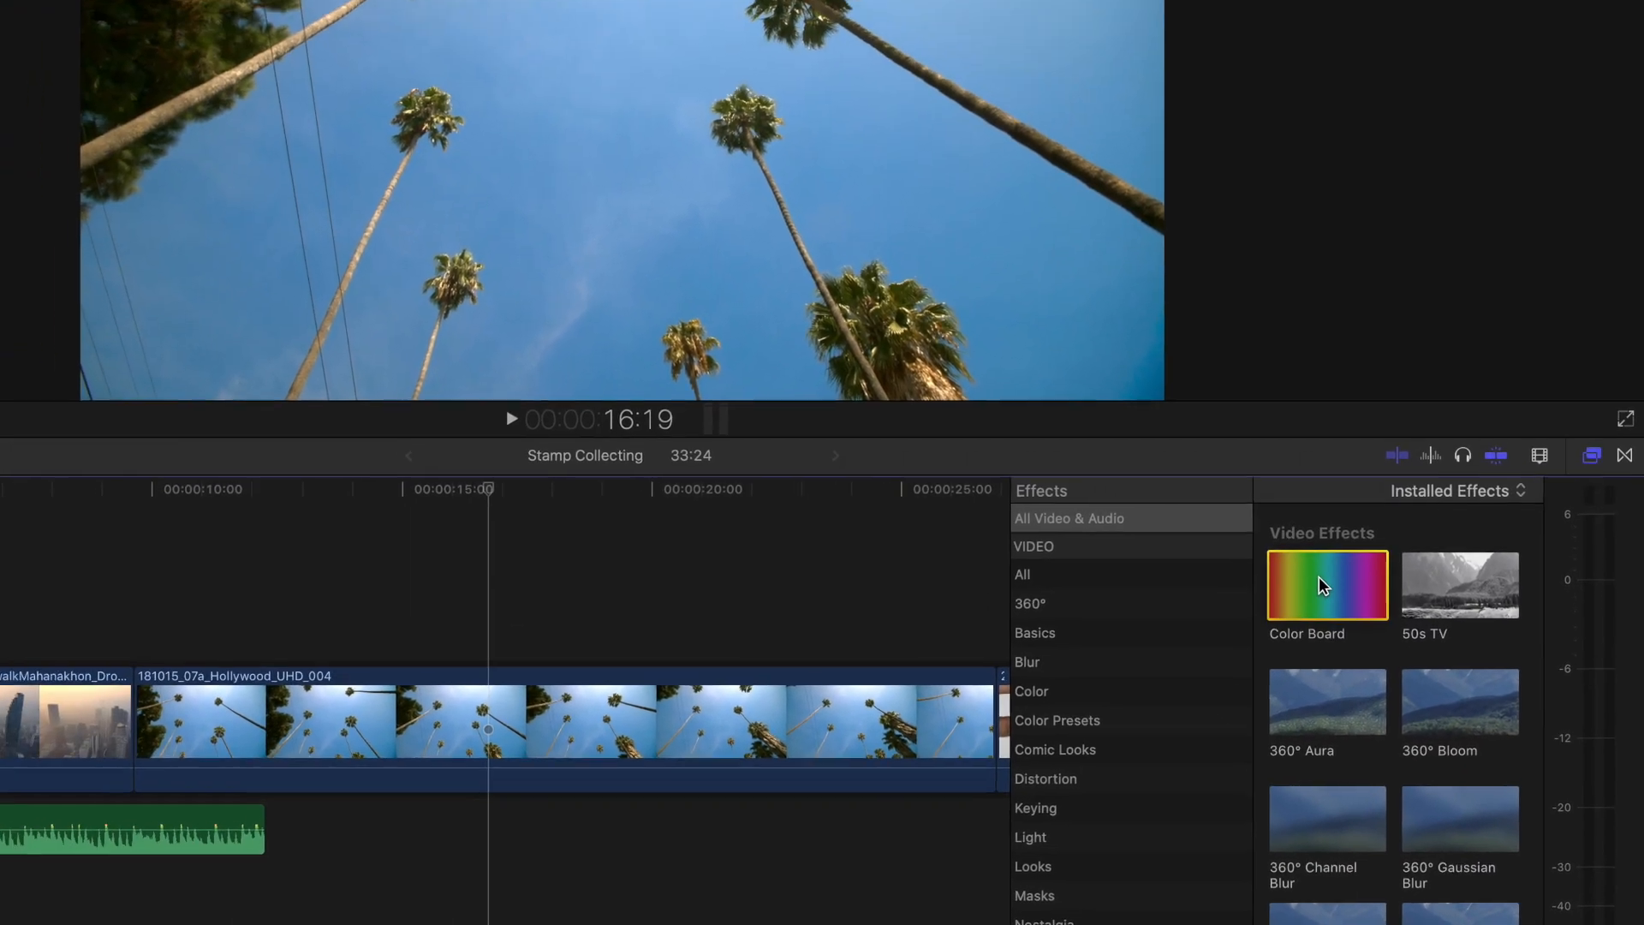
click(1308, 552)
drag(1308, 553, 1083, 558)
drag(1192, 687, 651, 791)
key(super+5)
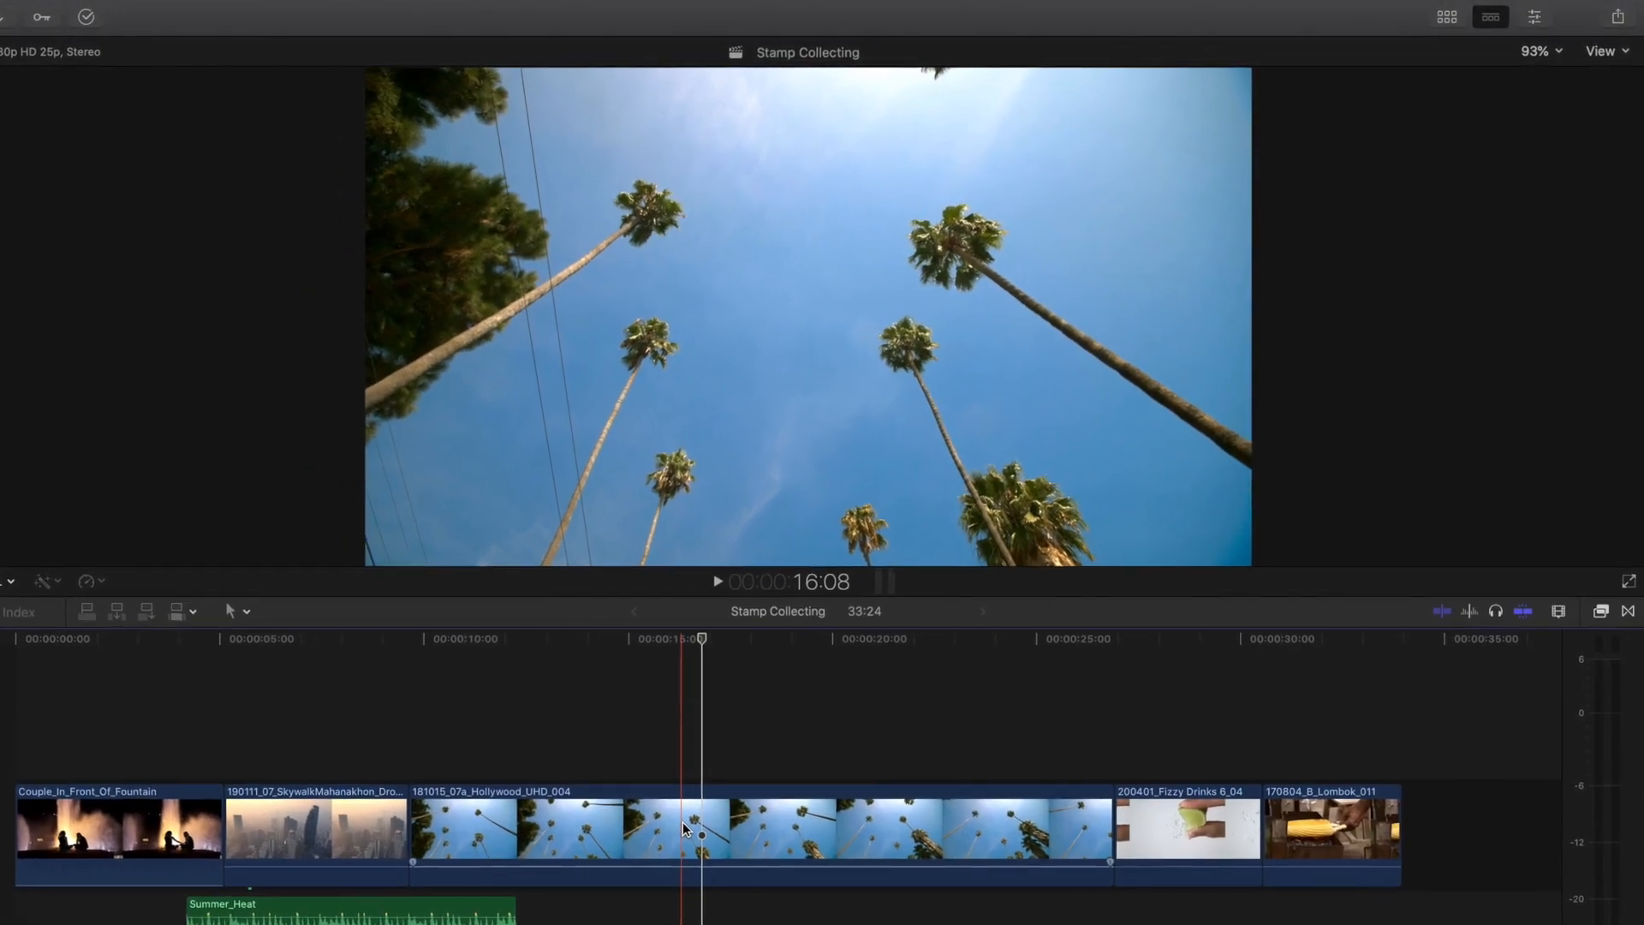
- Select the 181015_07a_Hollywood_UHD_004 clip, show its color wheels in the Color Inspector, and adjust the Master wheel
click(695, 819)
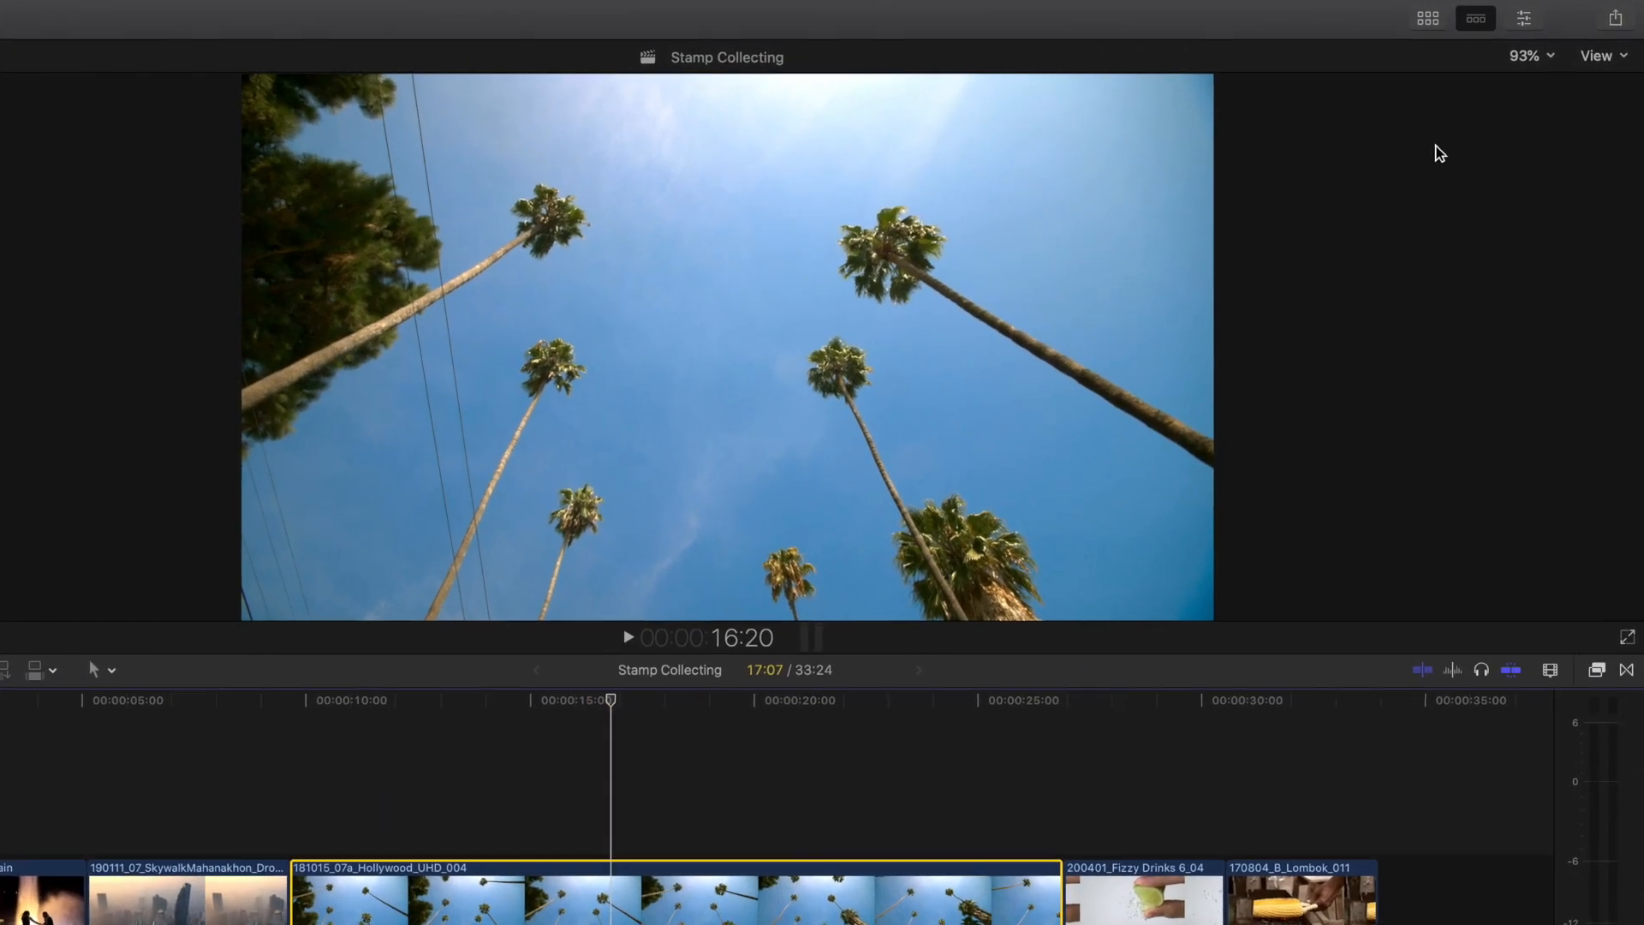
click(1526, 18)
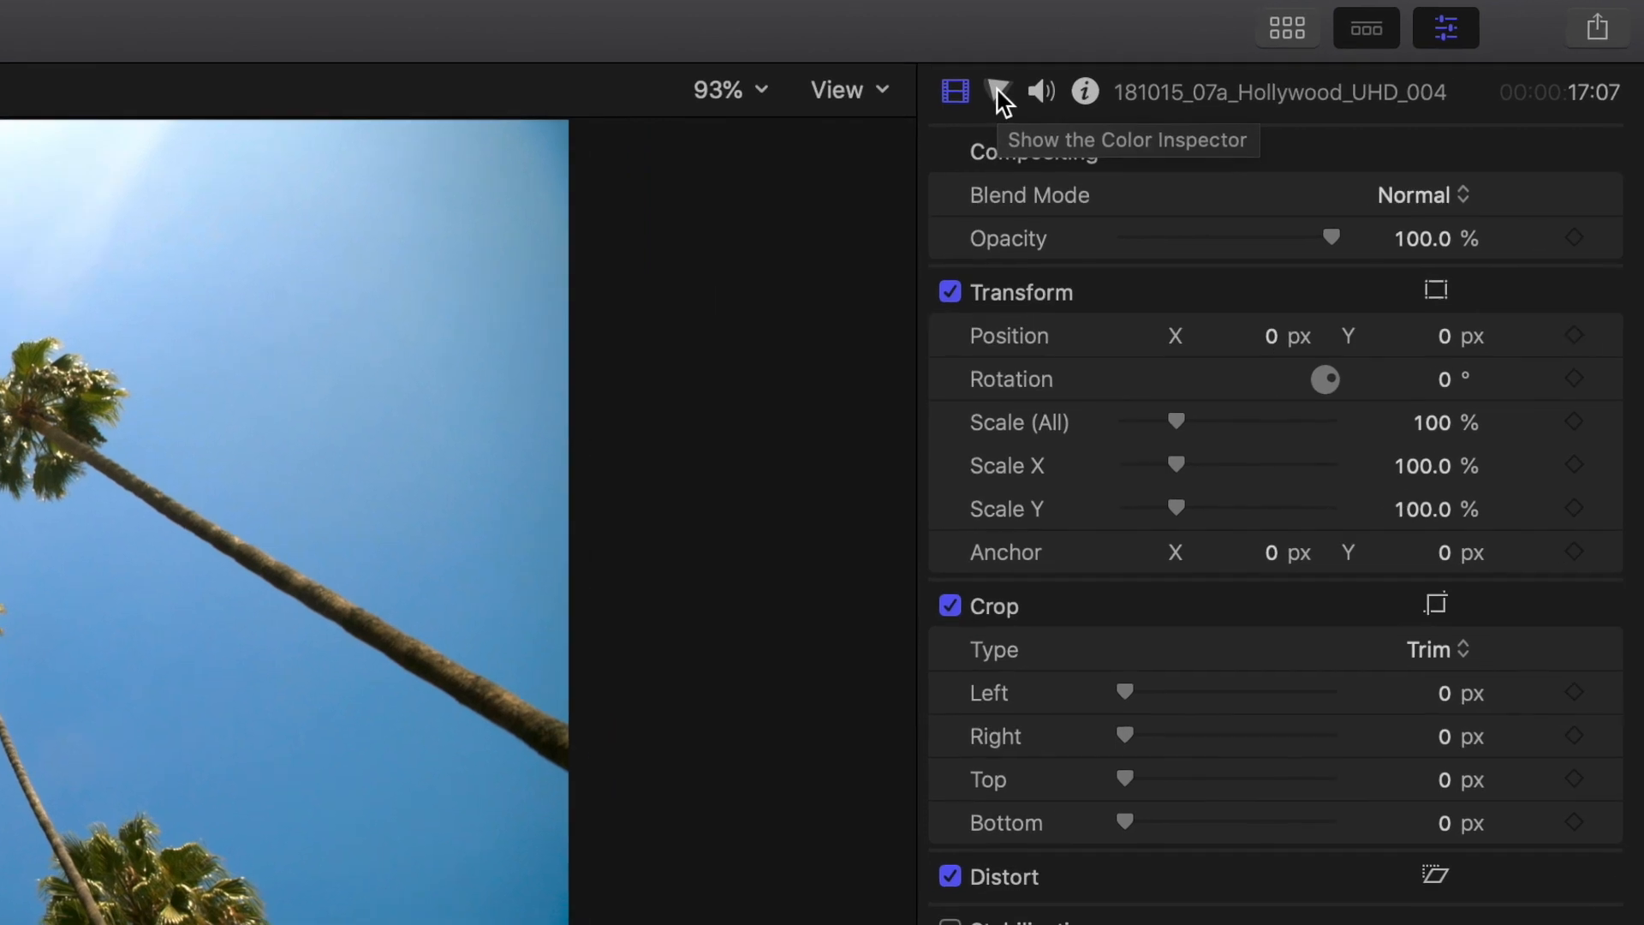
click(1030, 86)
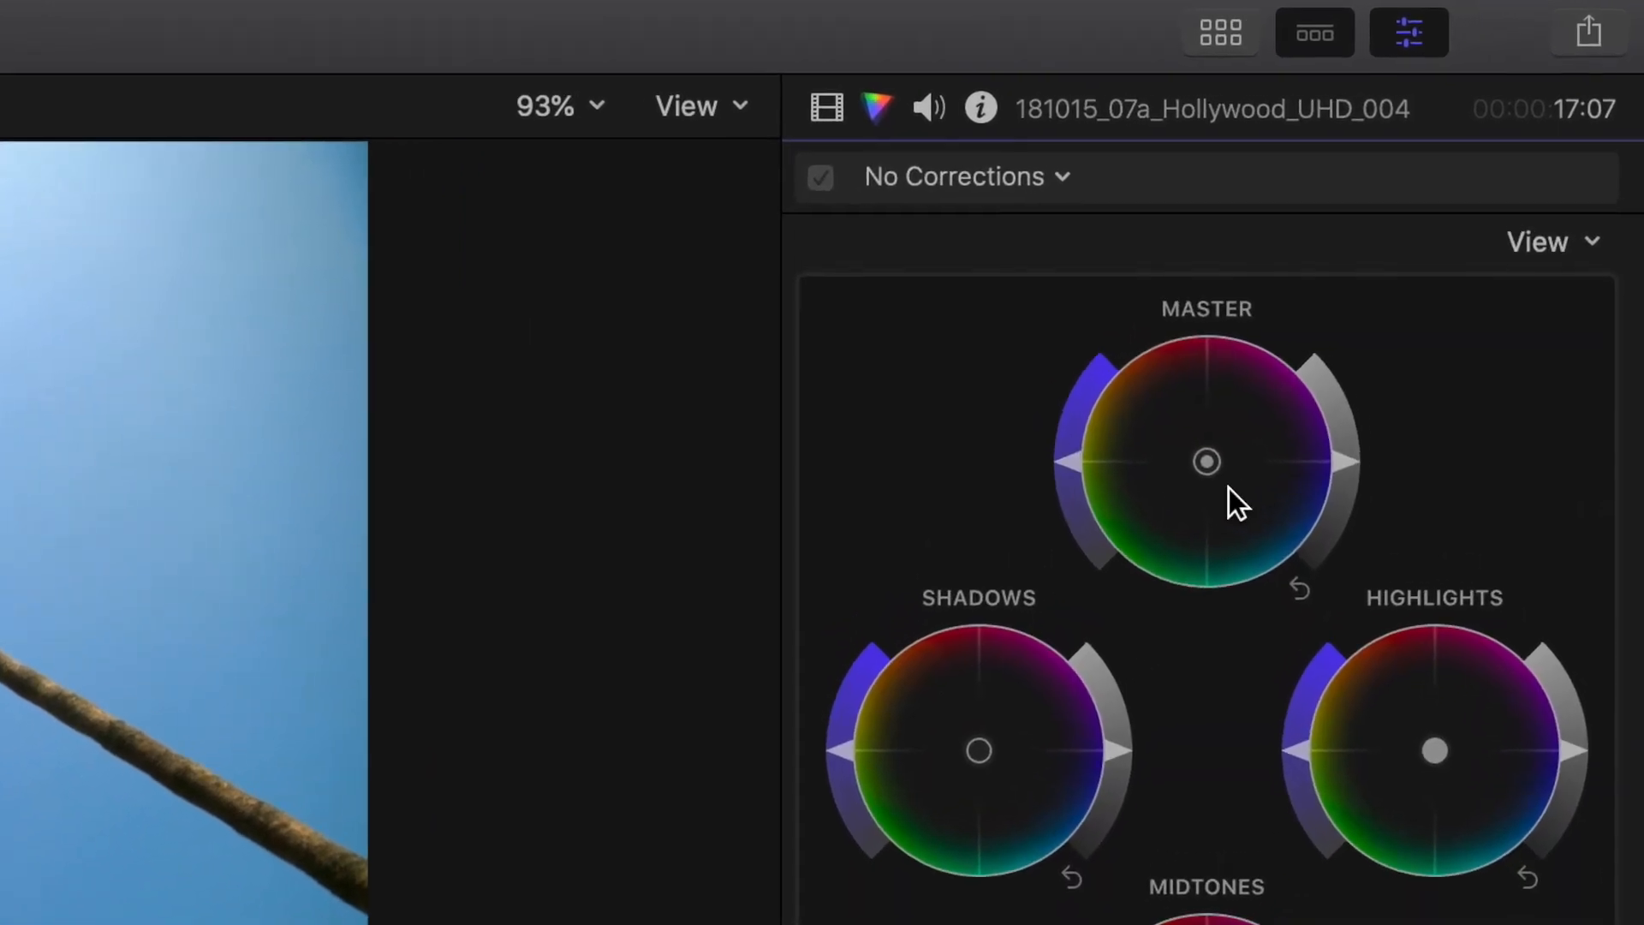
click(1341, 480)
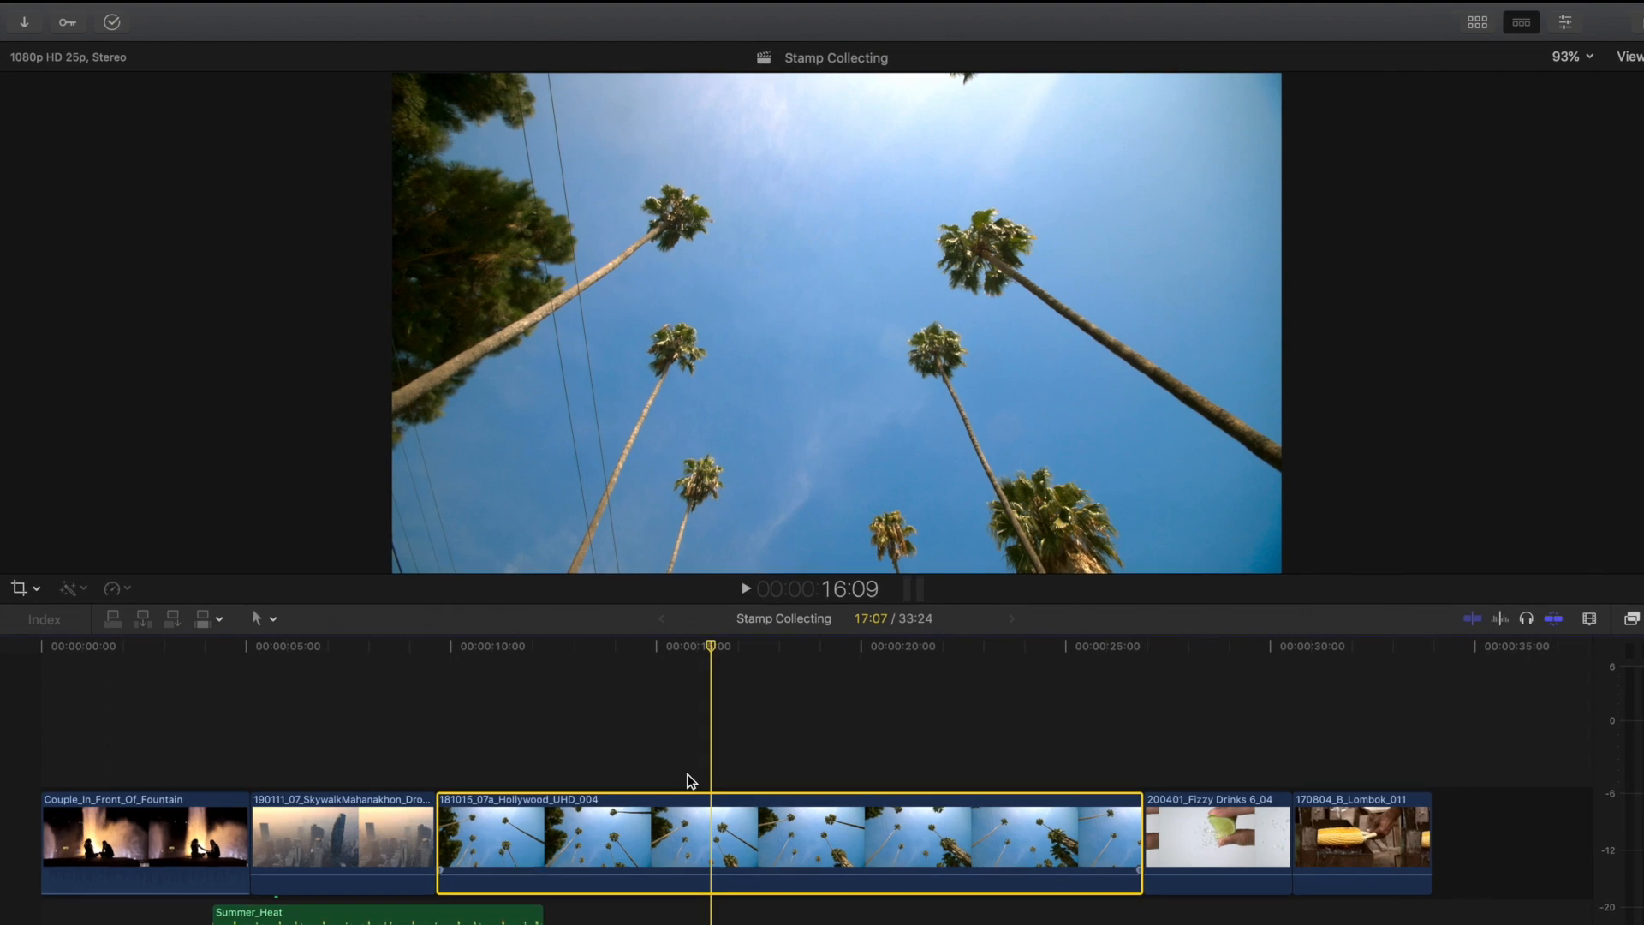
click(210, 11)
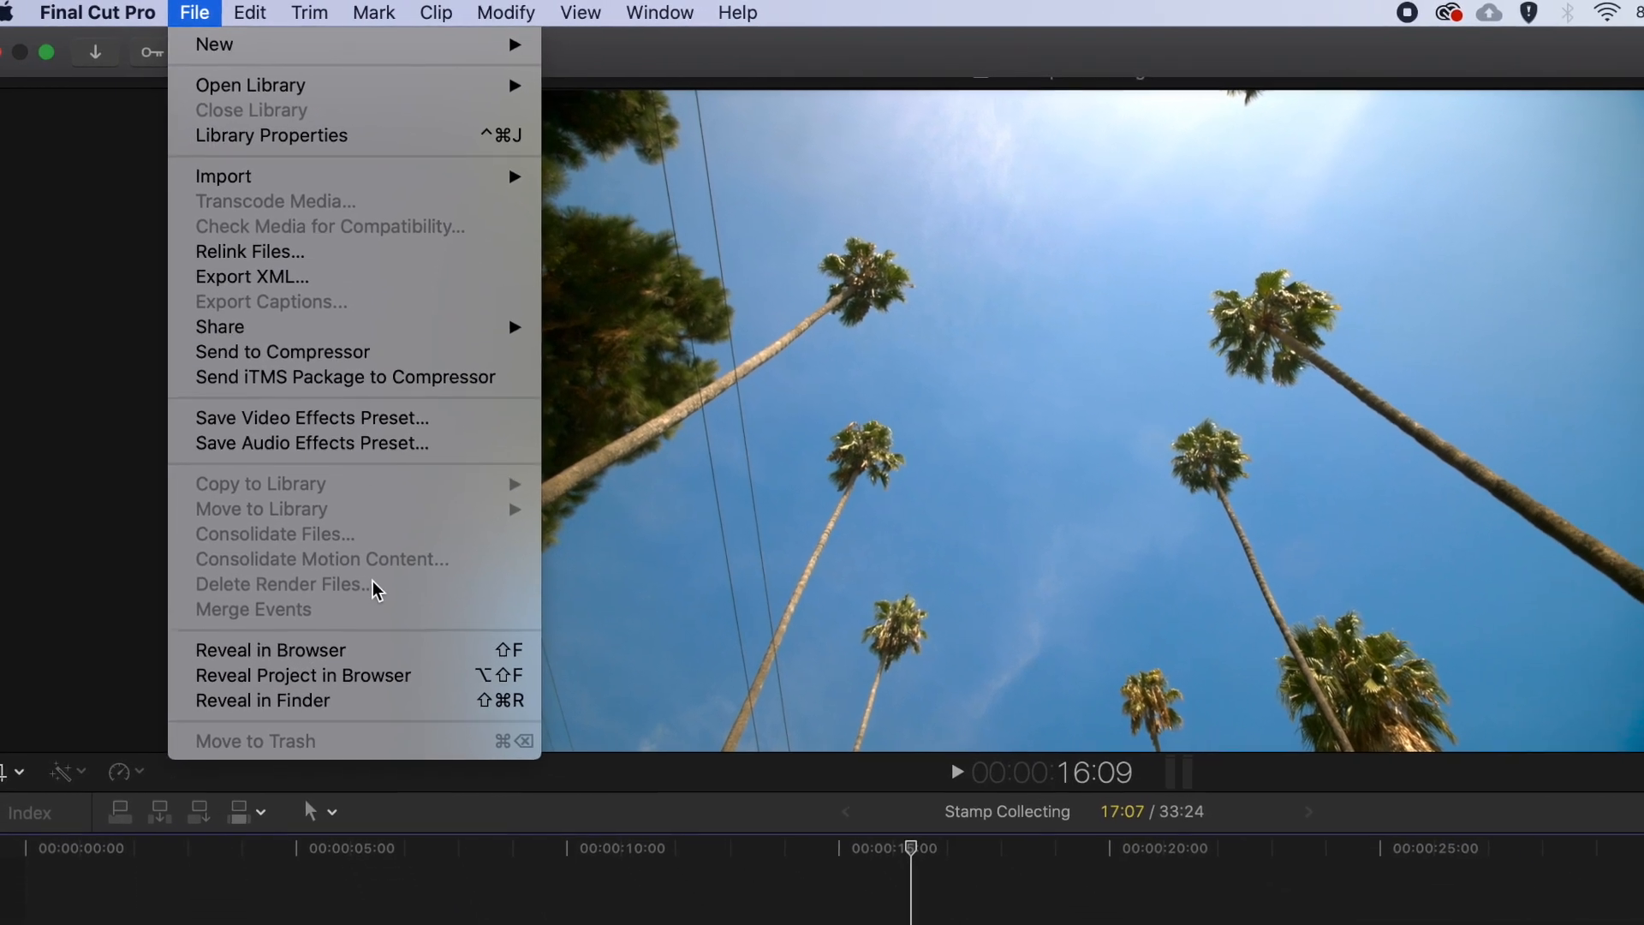
mouse_move(253, 12)
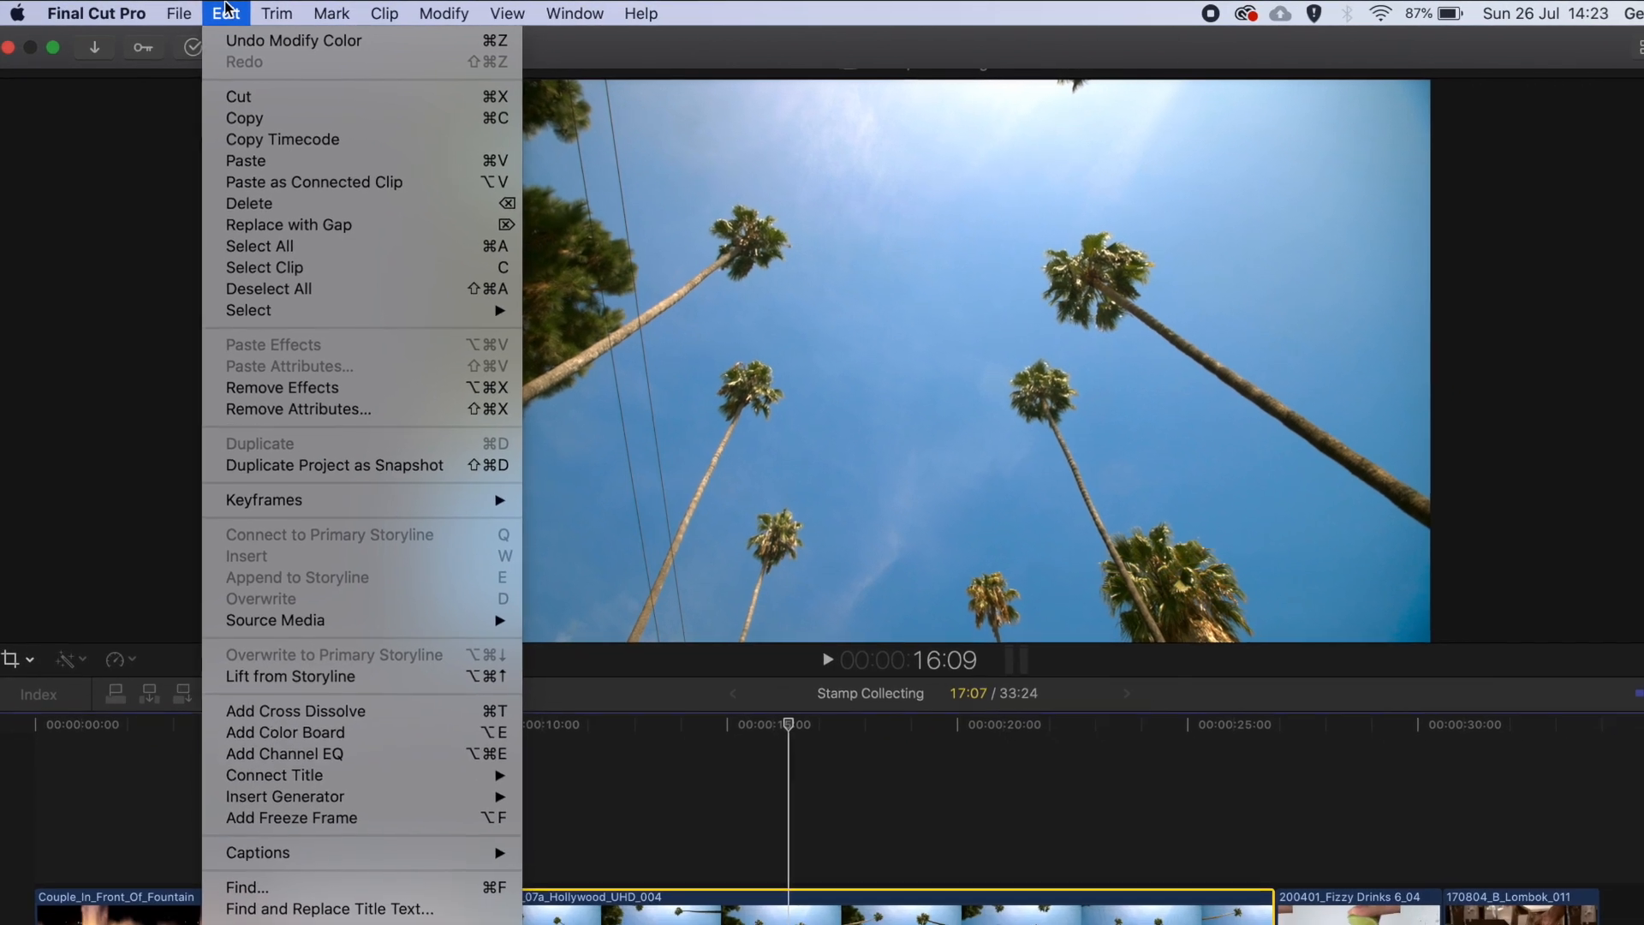
mouse_move(264, 10)
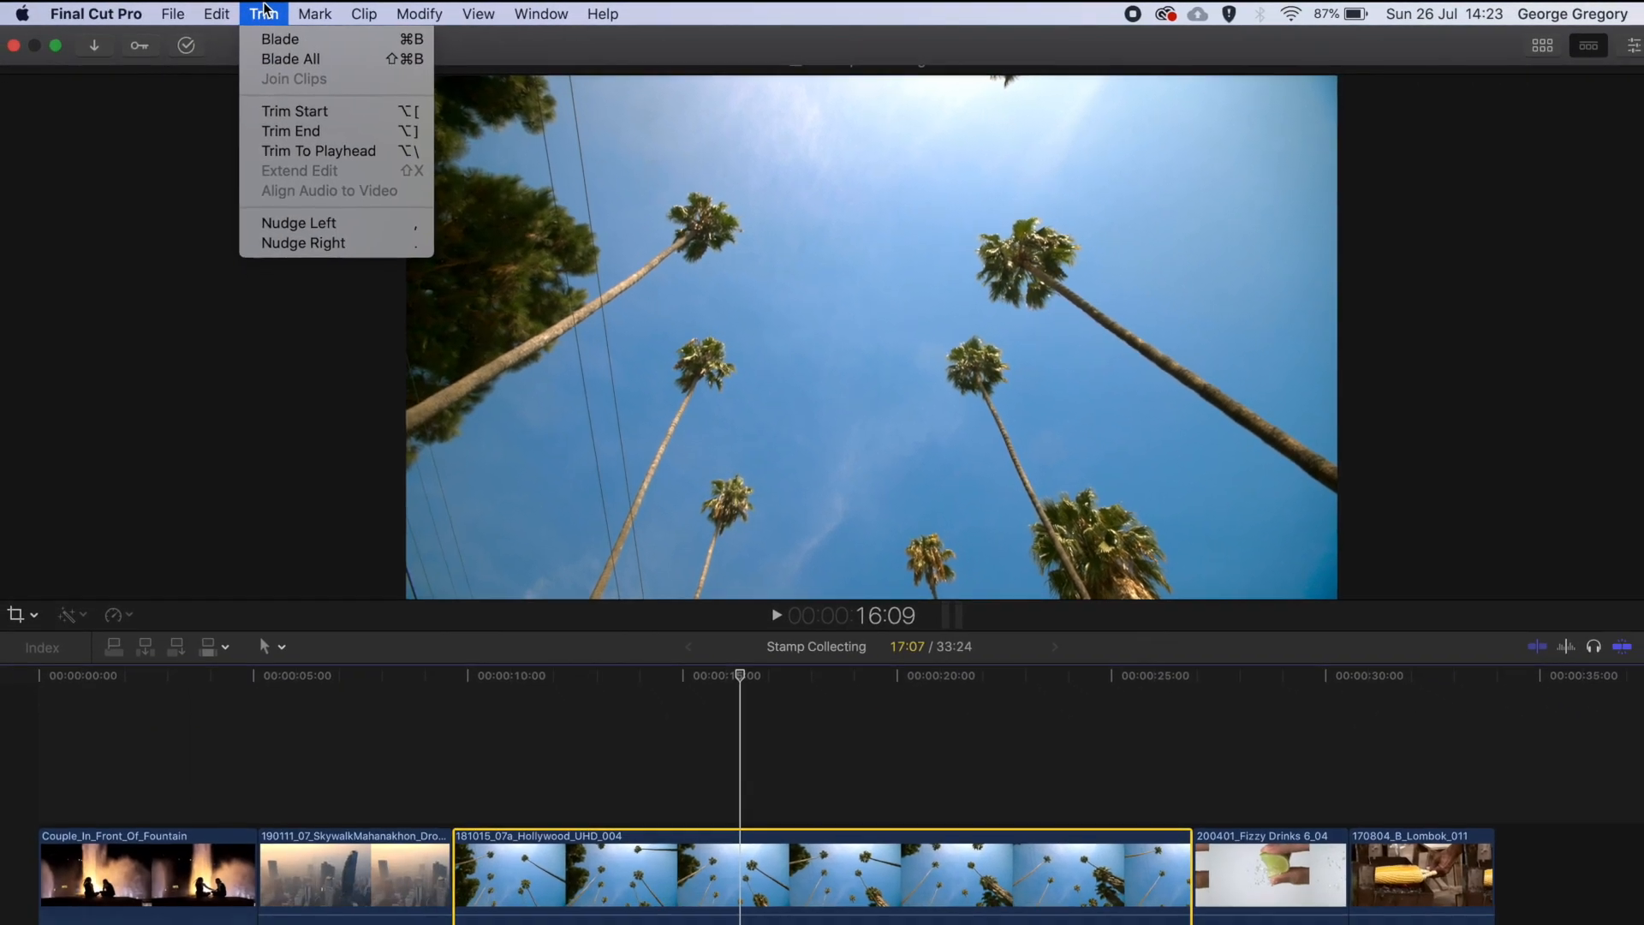
mouse_move(359, 12)
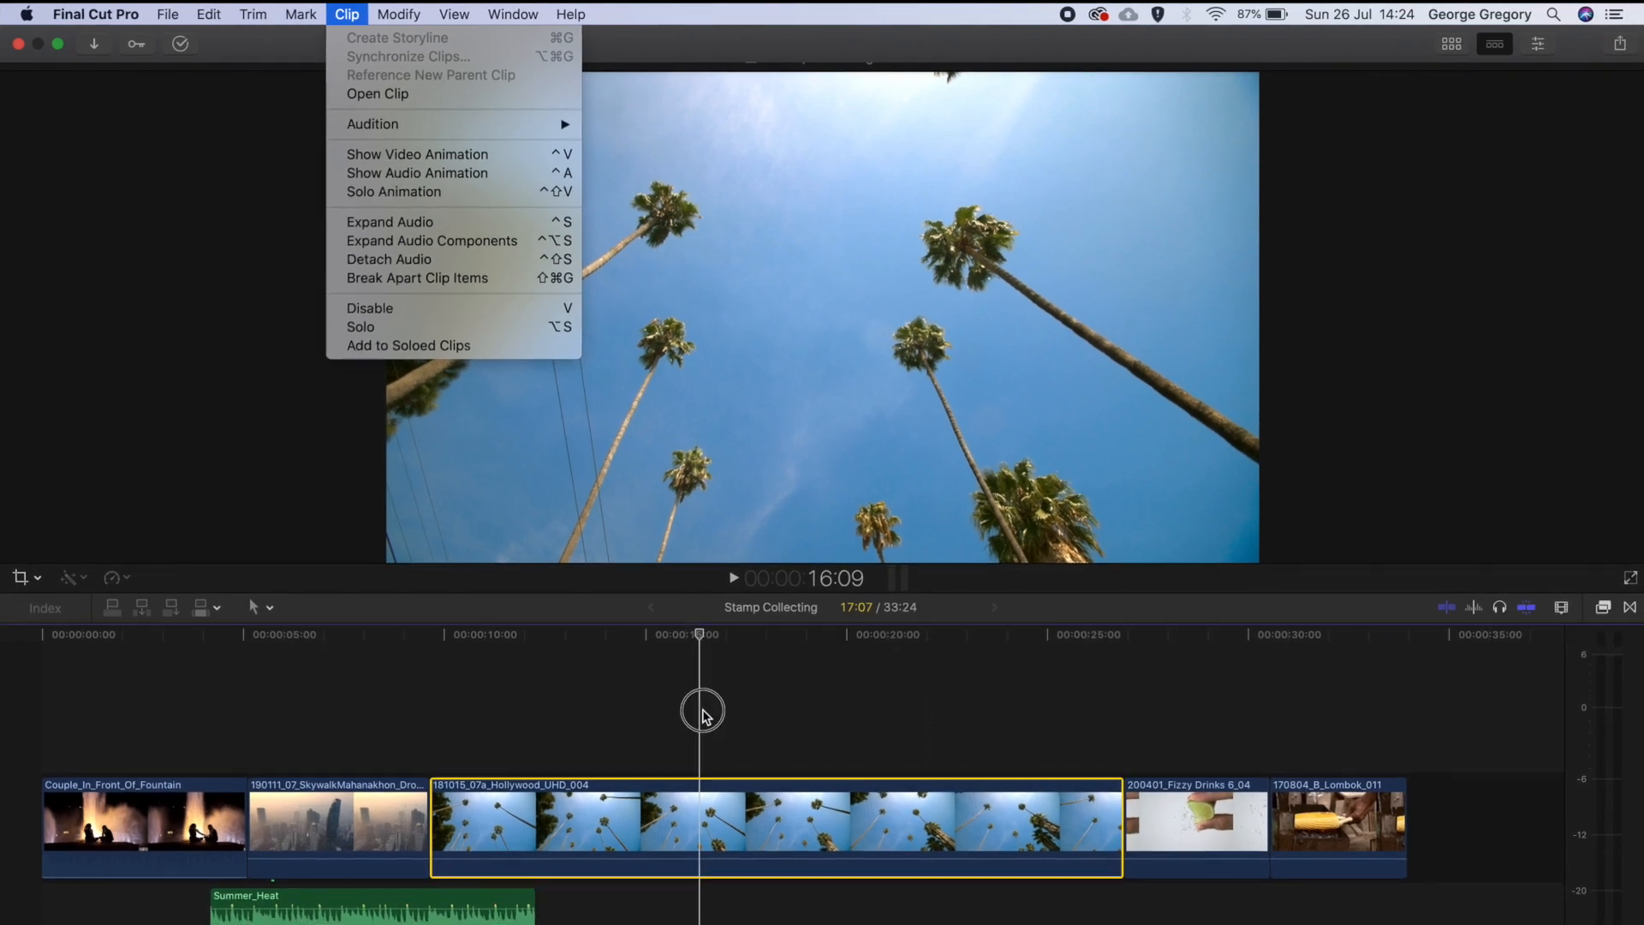
click(702, 713)
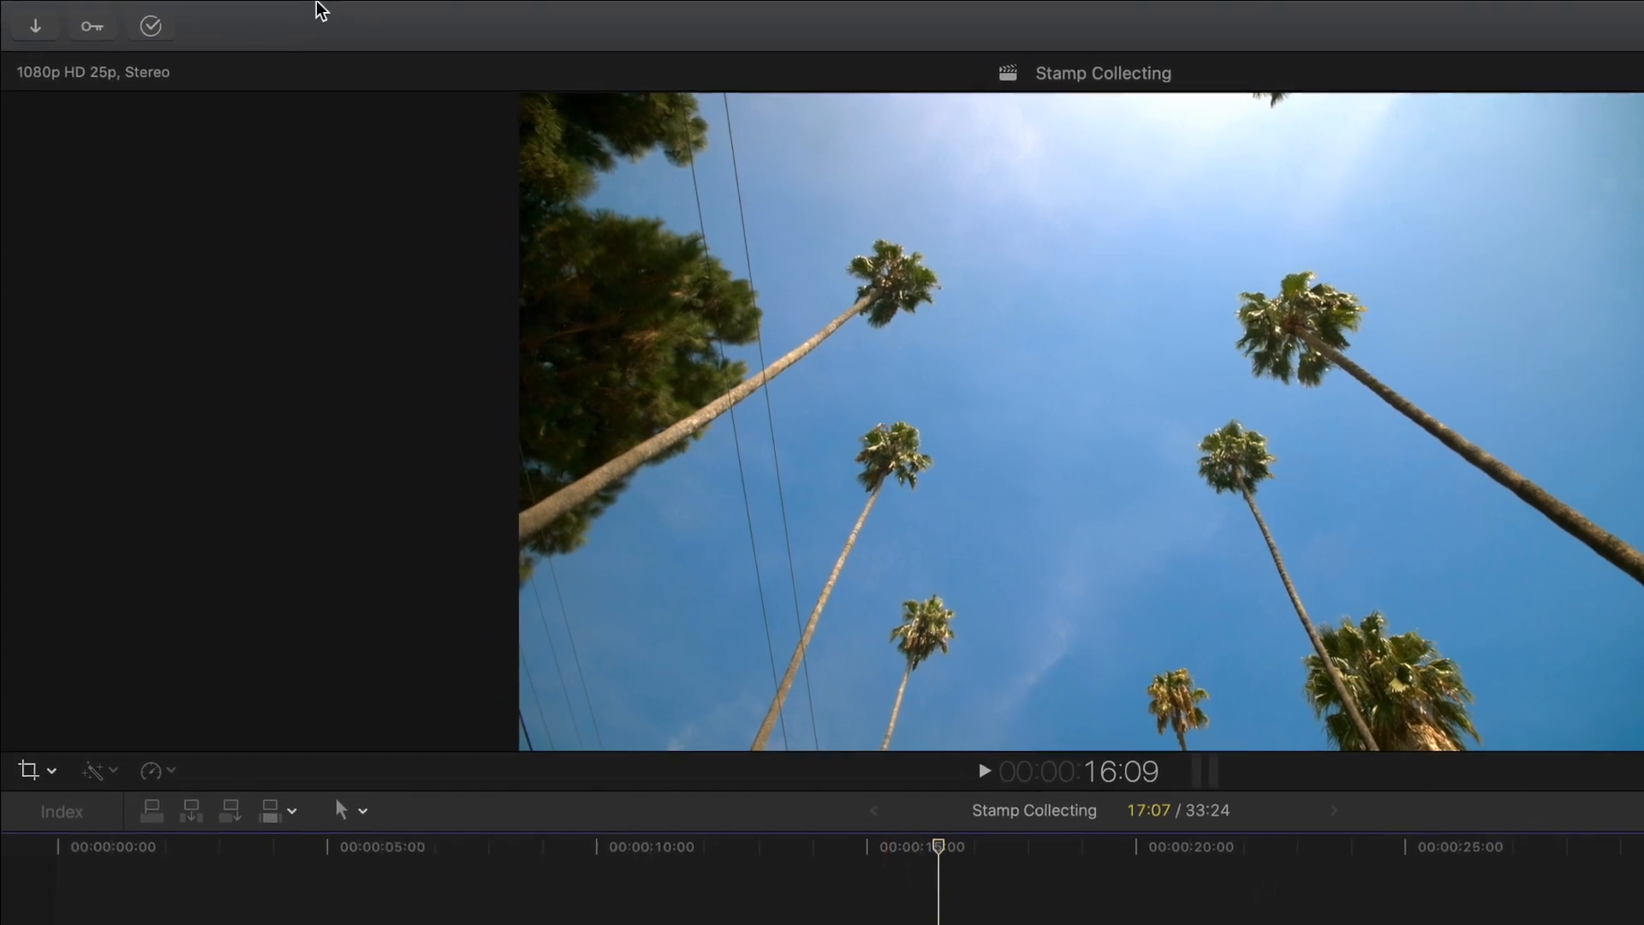
- Quit Final Cut Pro
click(318, 4)
mouse_move(170, 5)
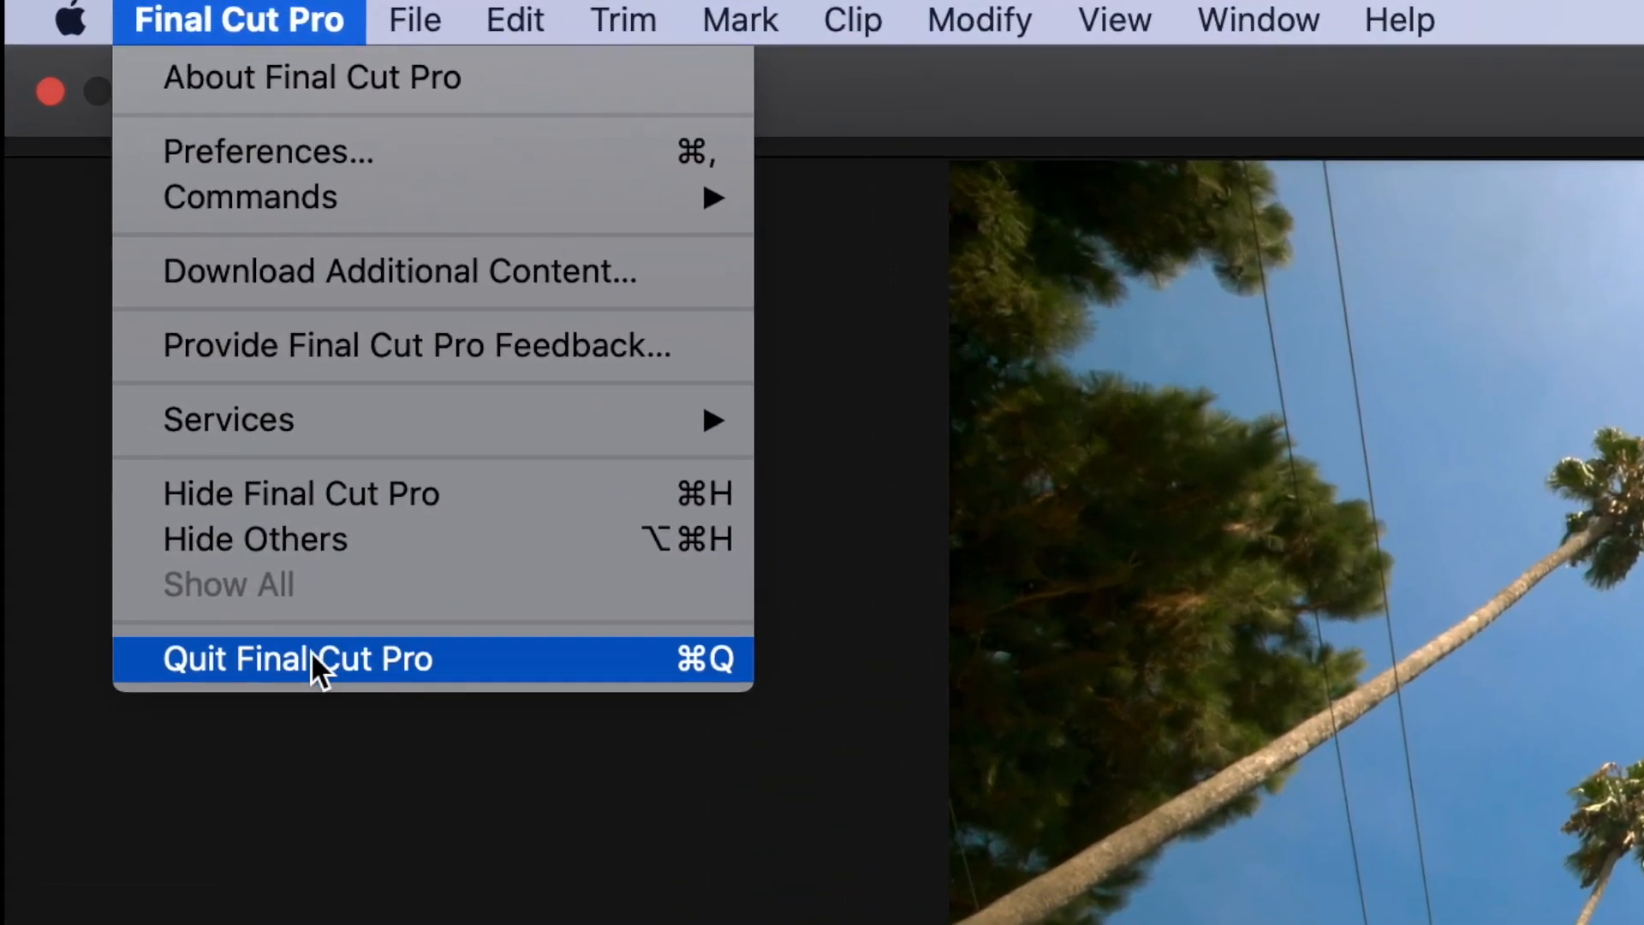
click(335, 704)
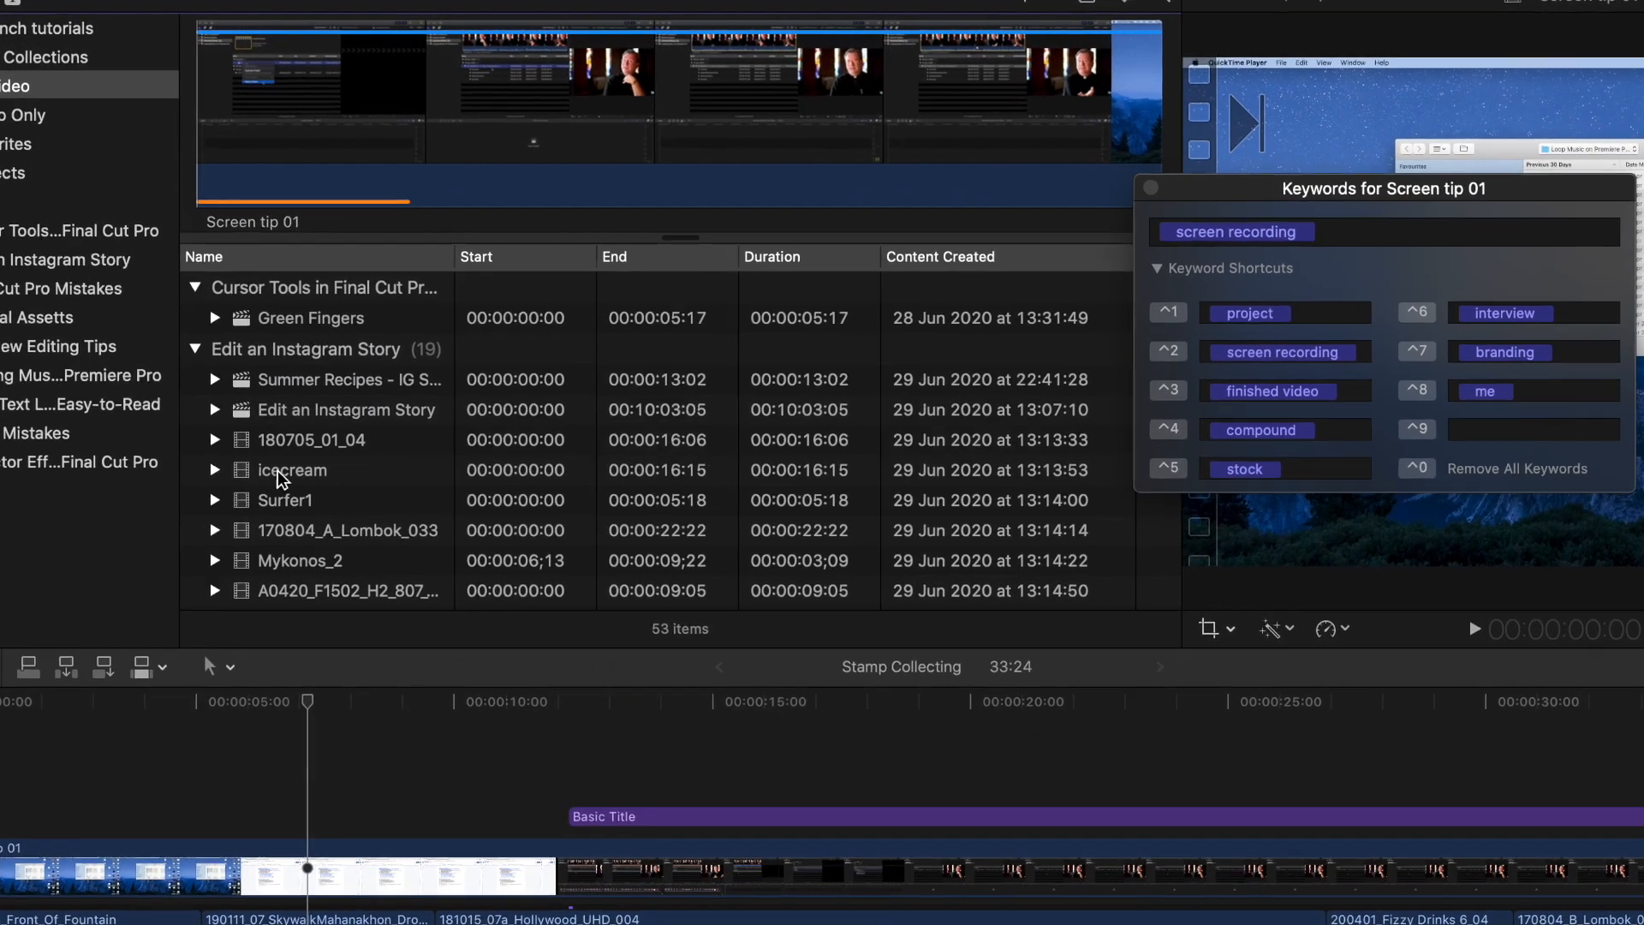
- Select the icecream clip in the Edit an Instagram Story event and expand it to list its keyword ranges
click(295, 410)
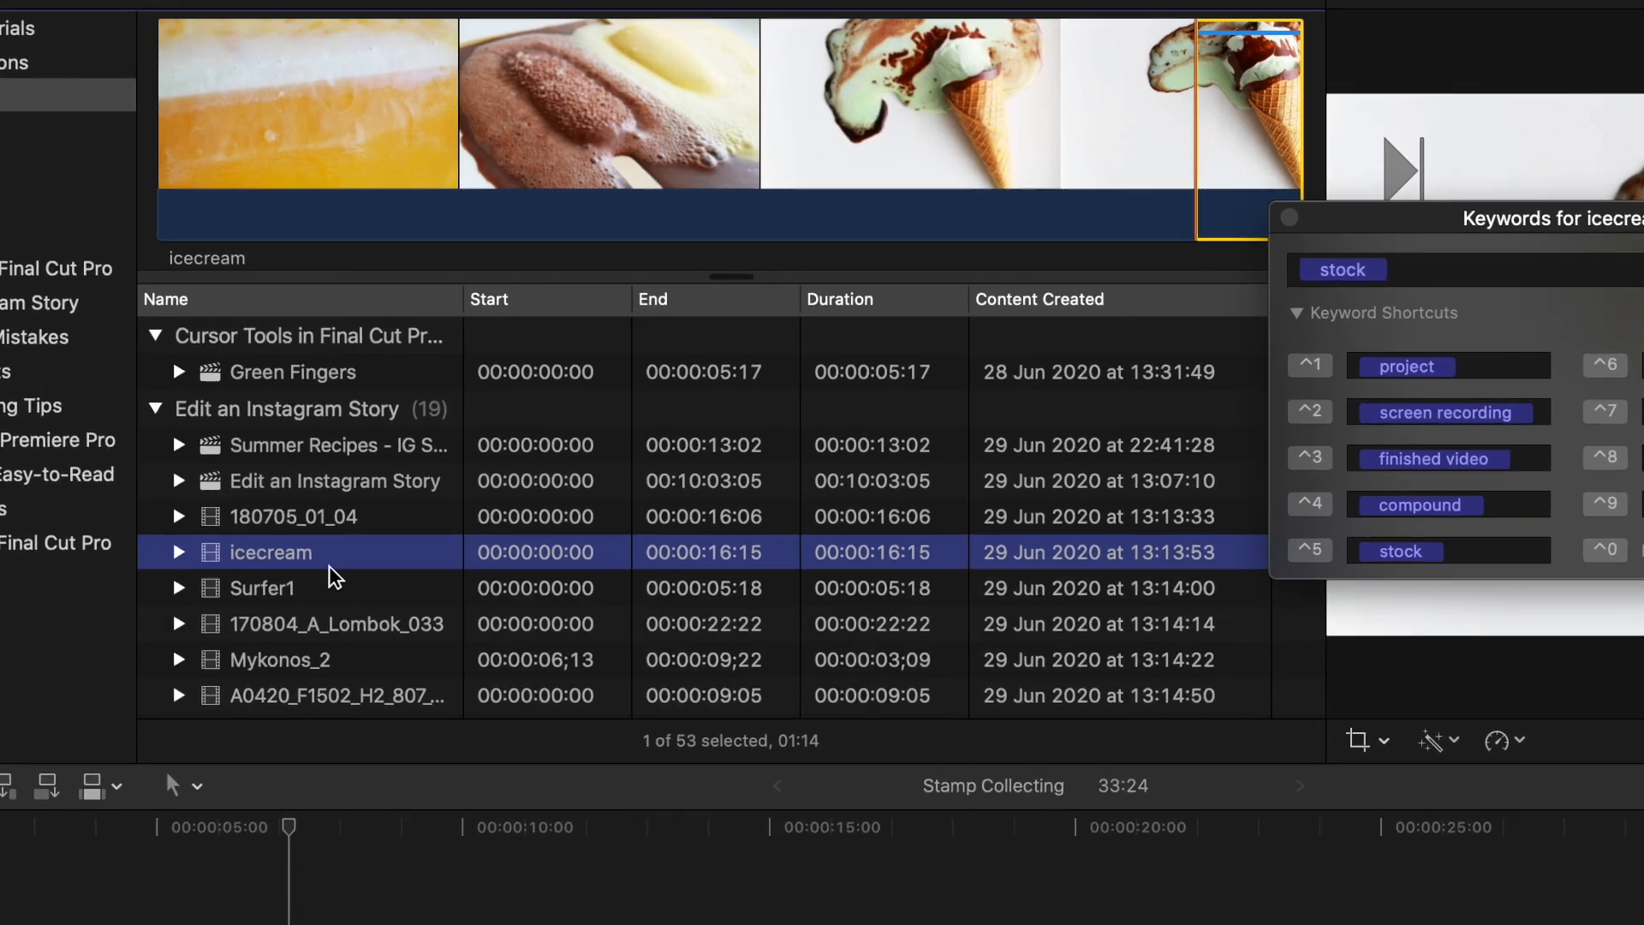
scroll(334, 578, down, 3)
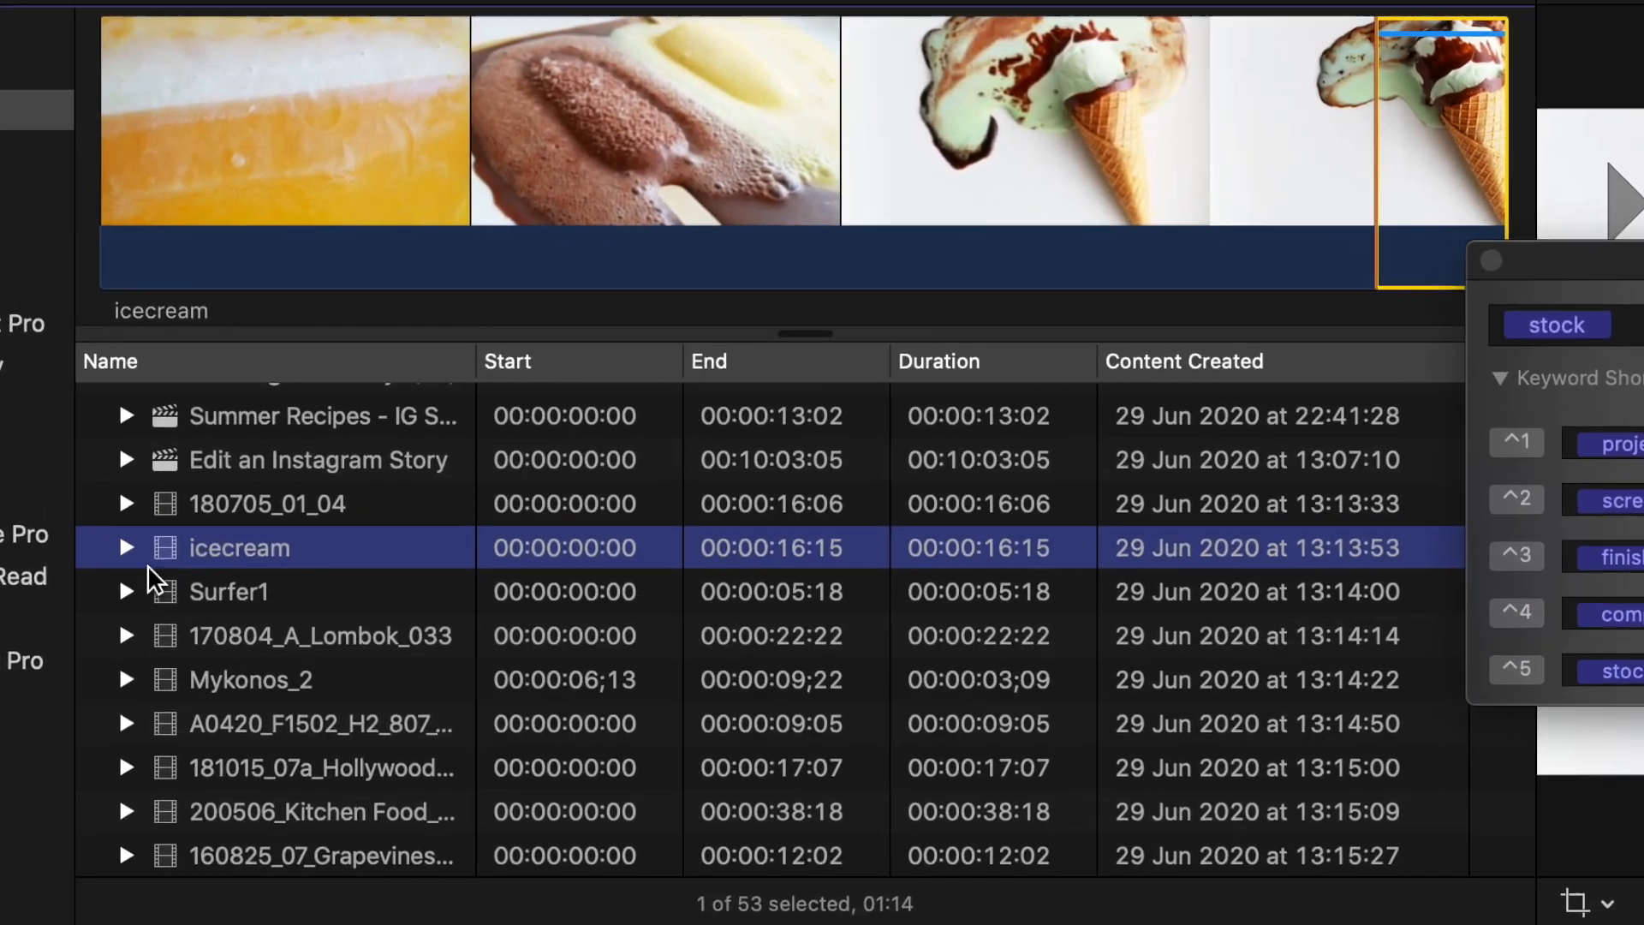
click(178, 452)
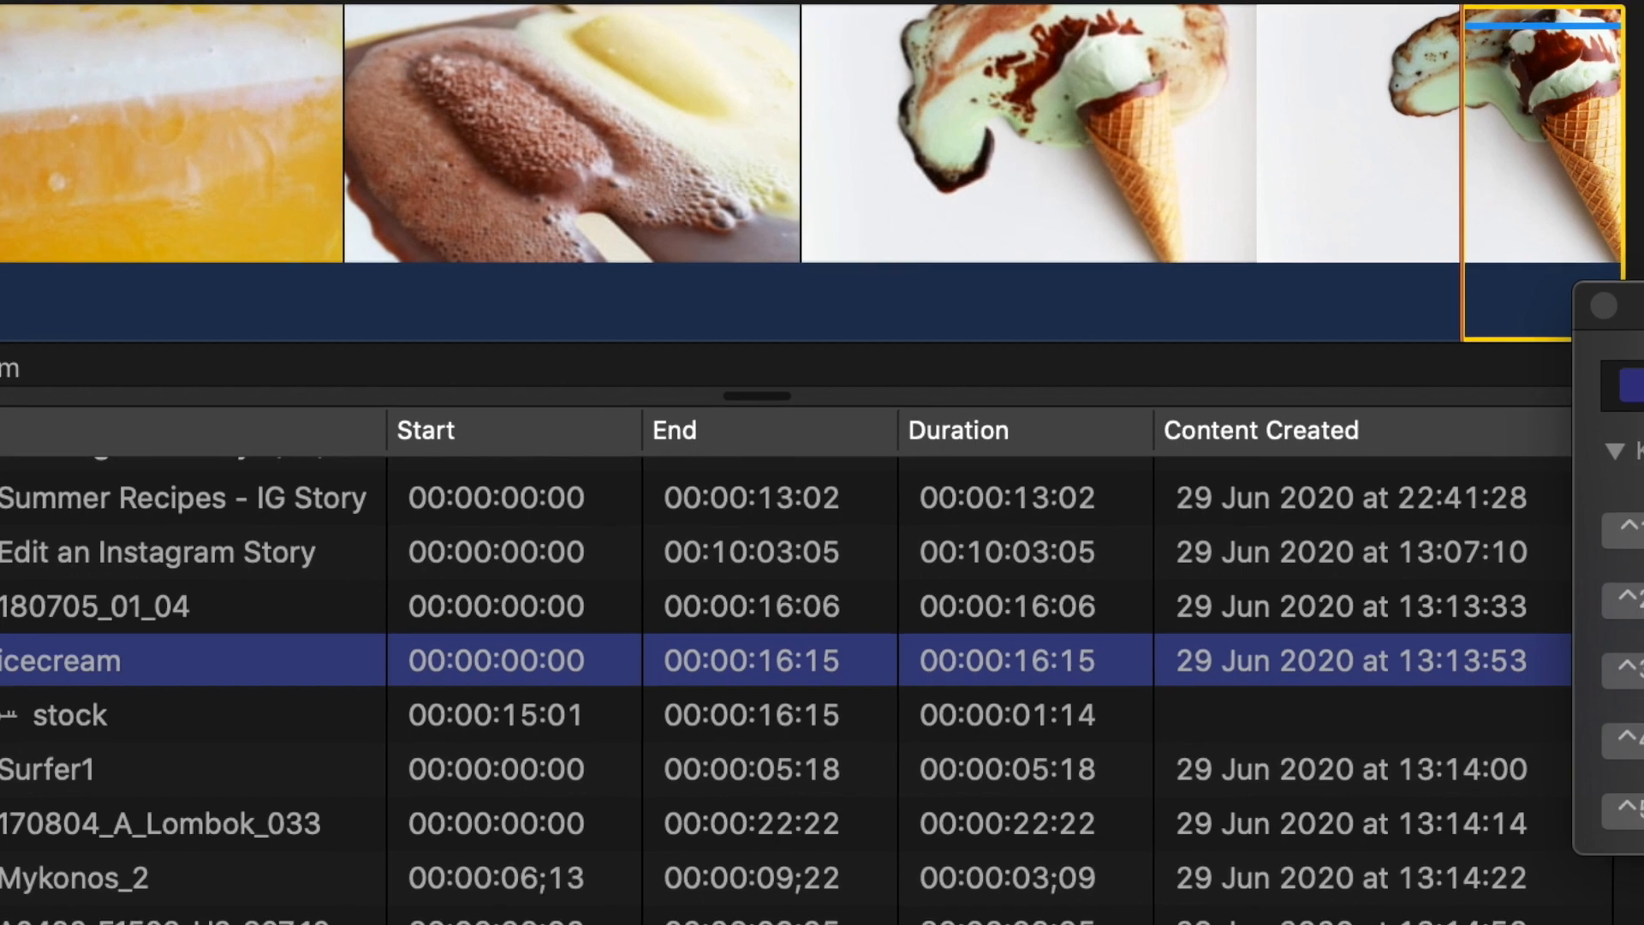
- Add the keyword "food" to the stock range of the icecream clip and close the keyword editor
click(1631, 374)
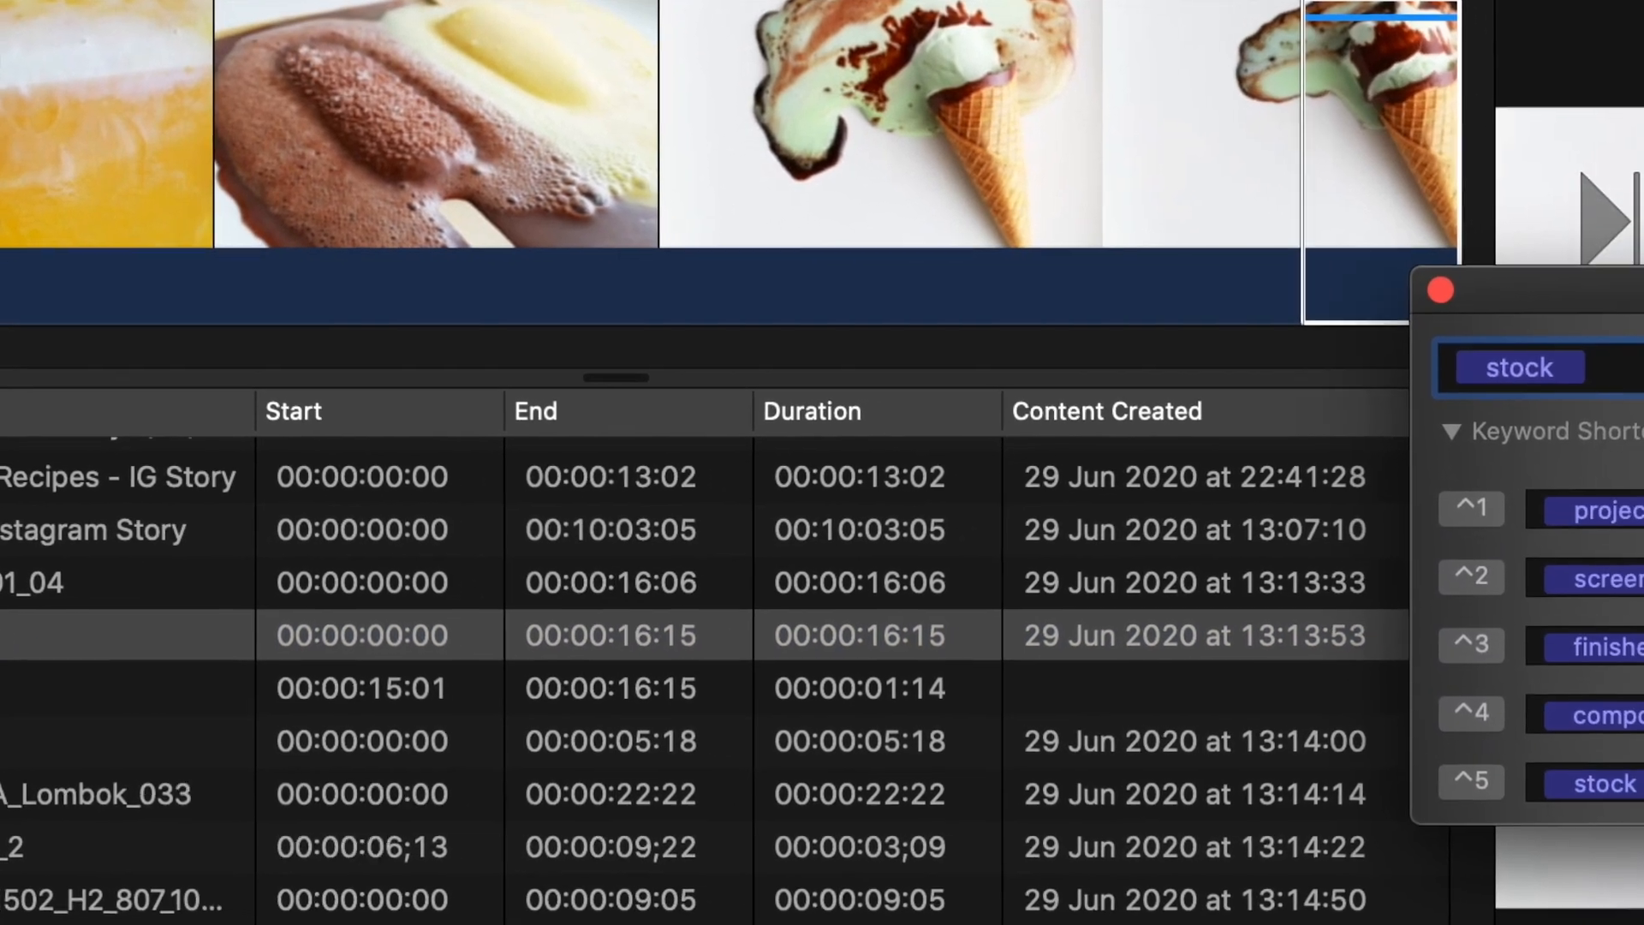
text(food)
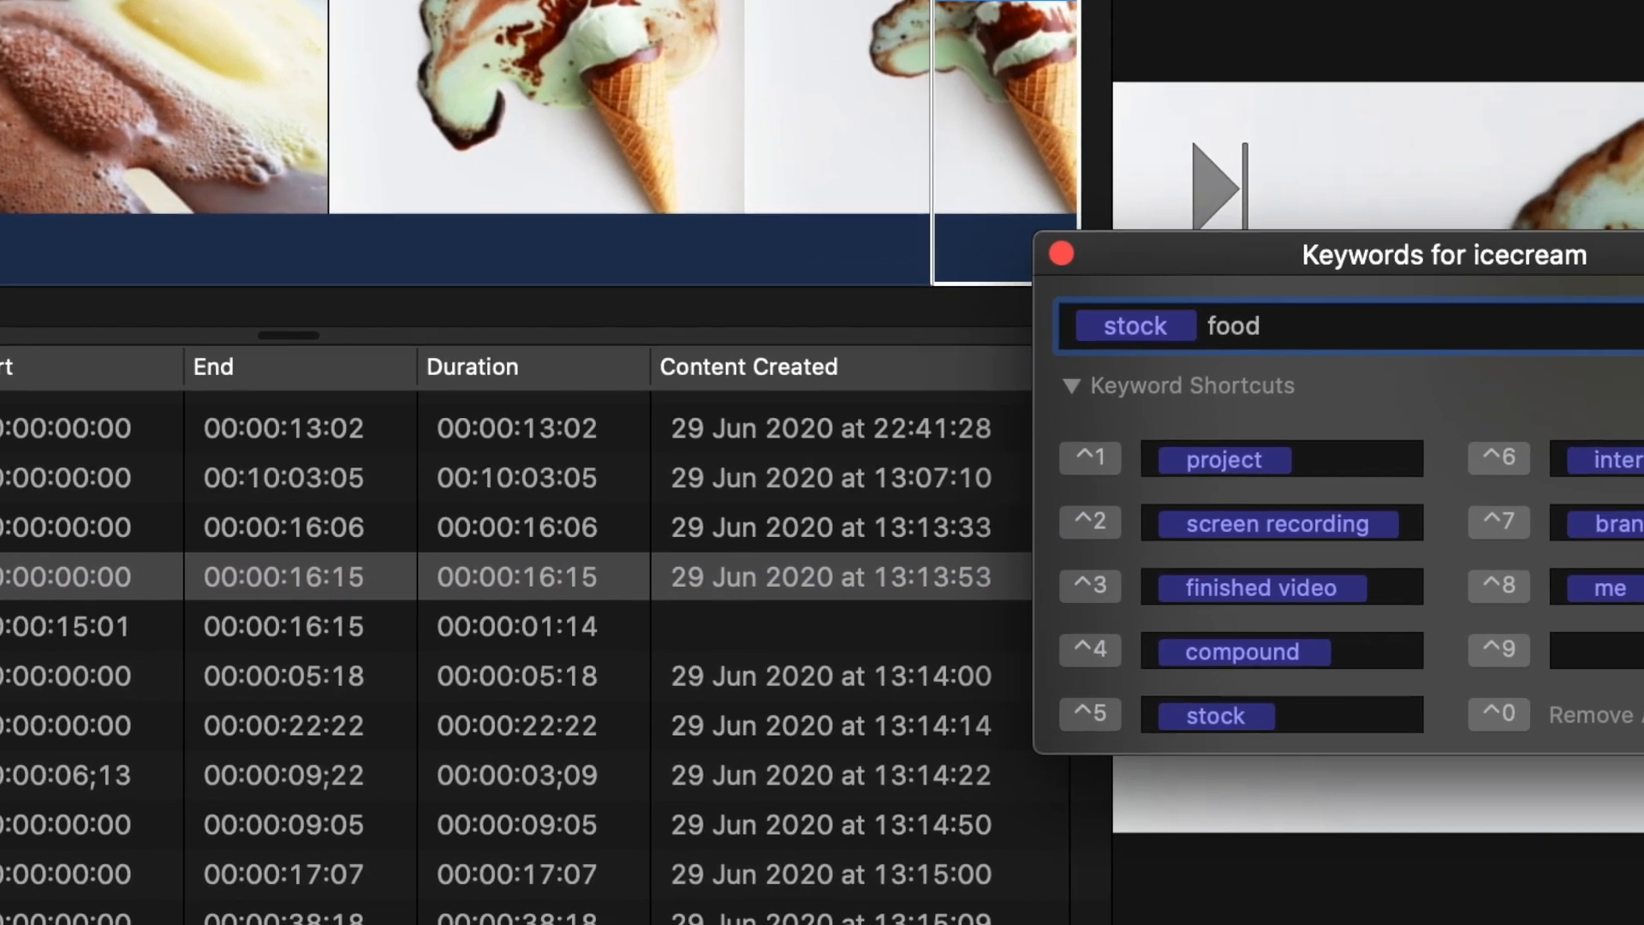
key(Return)
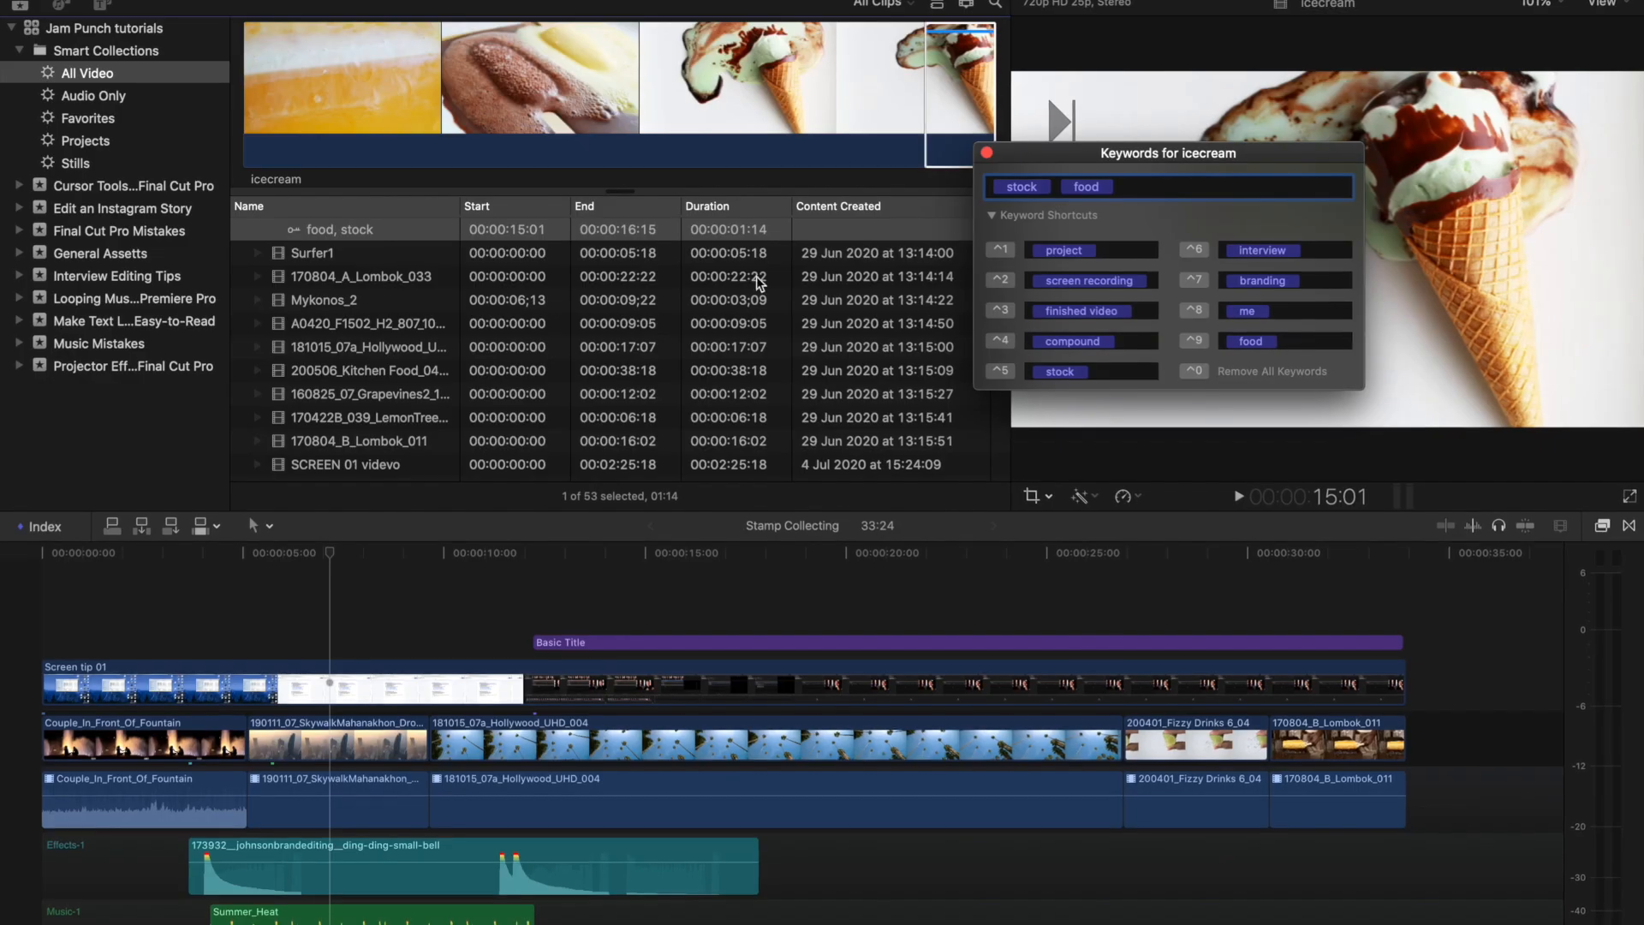
scroll(246, 466, up, 3)
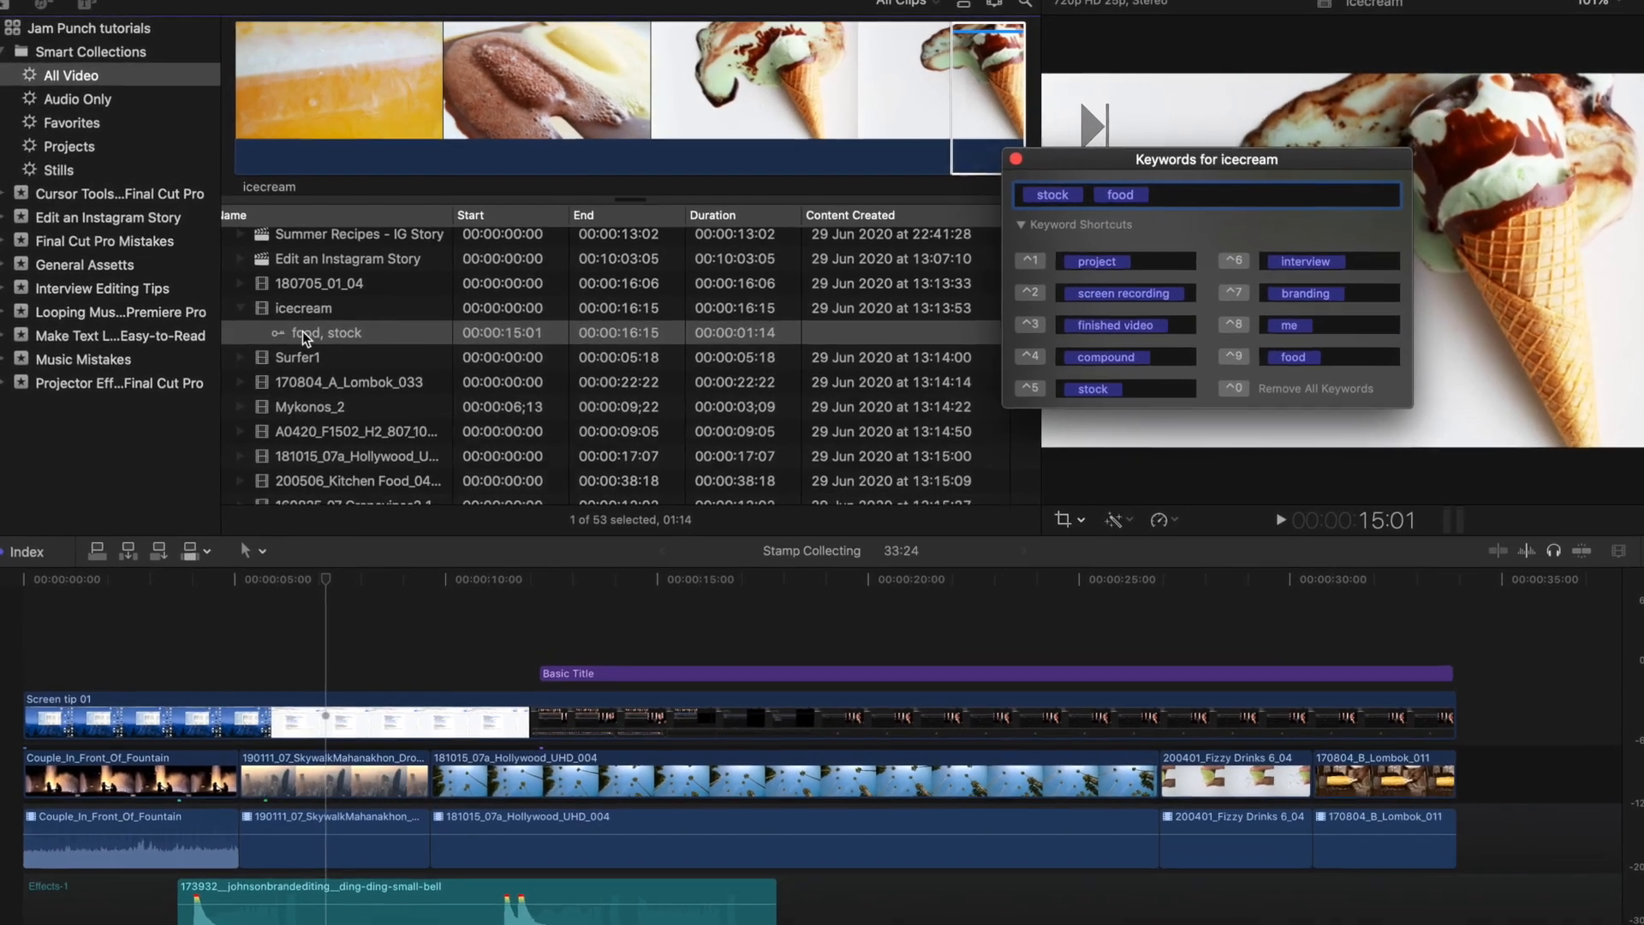
scroll(347, 353, up, 2)
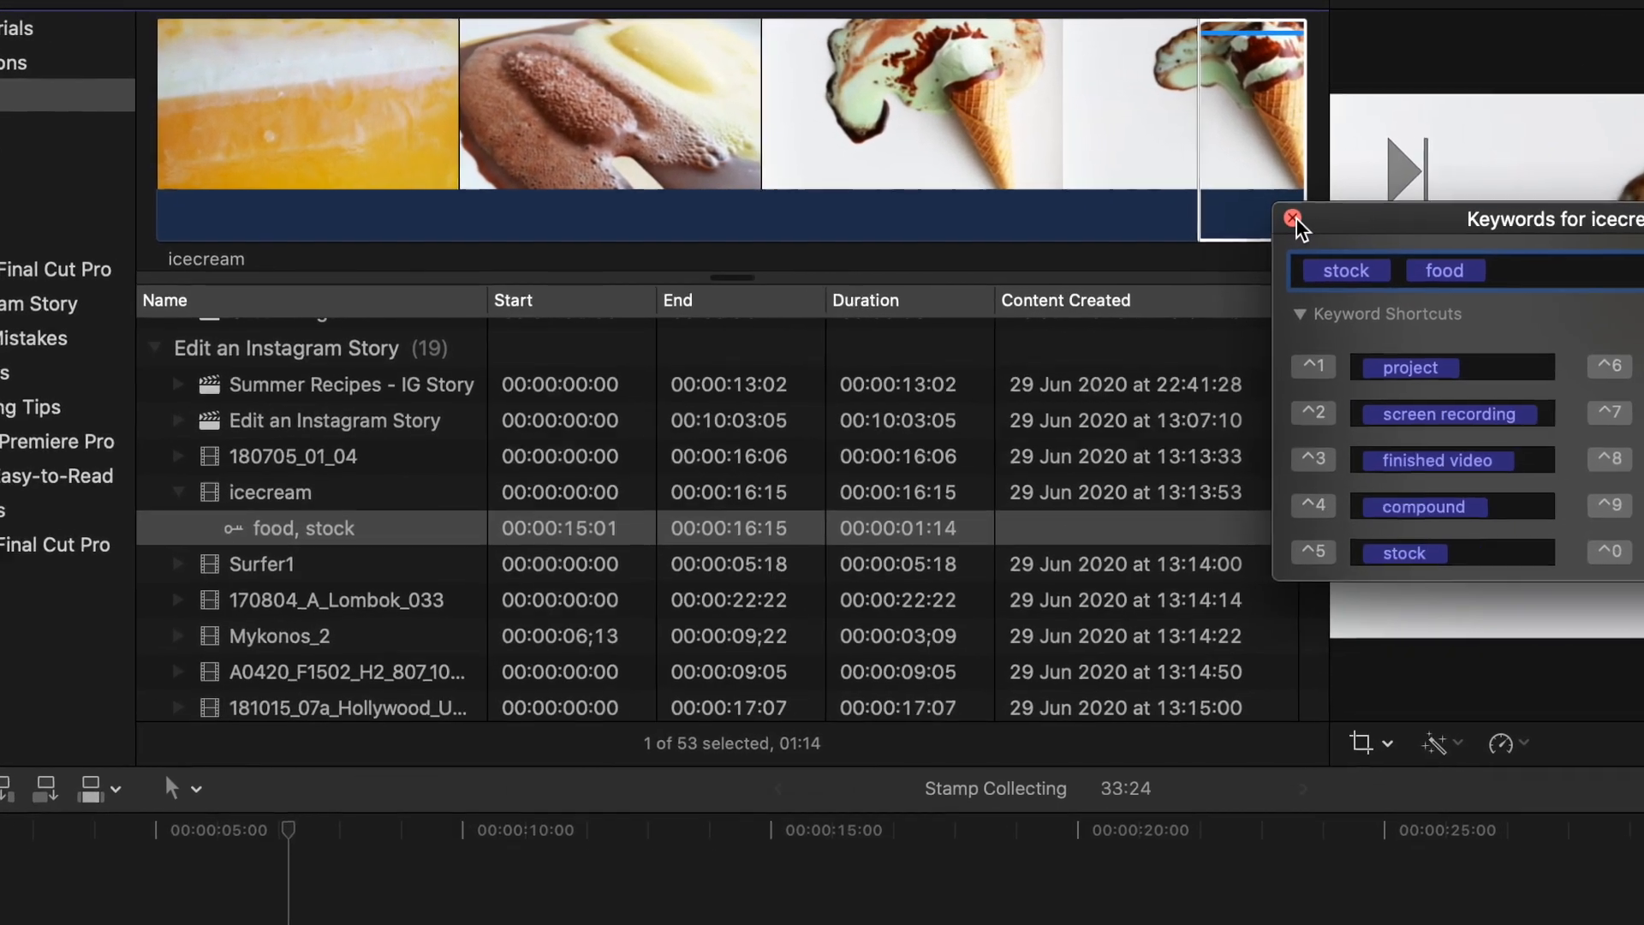
click(1293, 219)
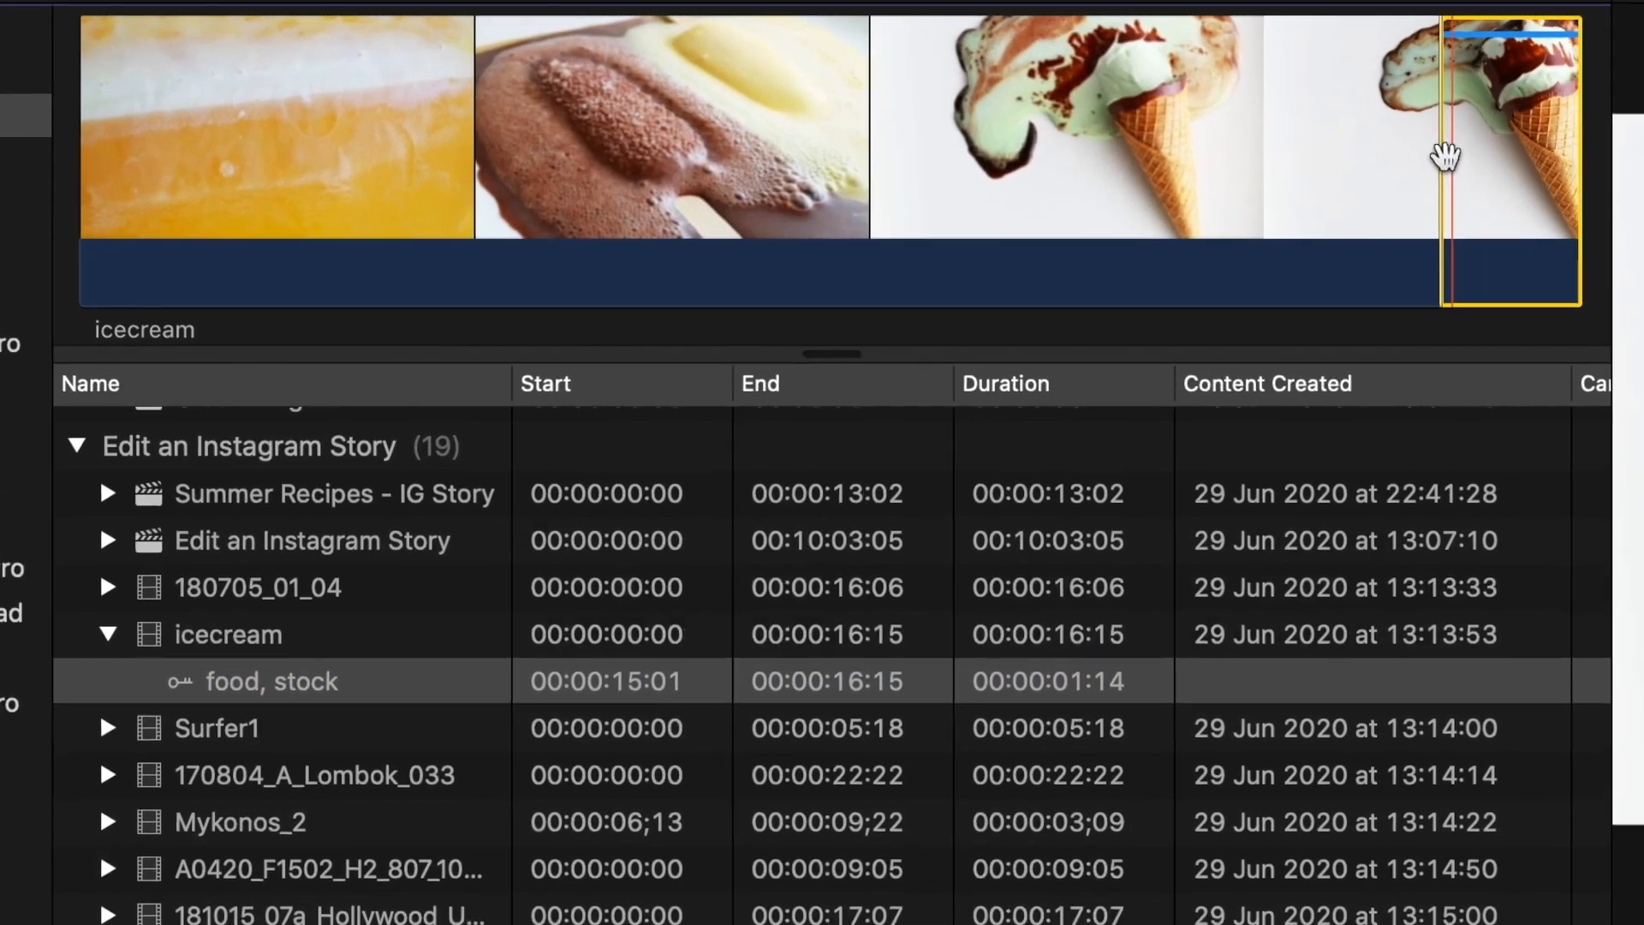
- Select a longer range in the icecream clip and create a library smart collection named "Stock Food clips"
drag(1394, 142, 638, 190)
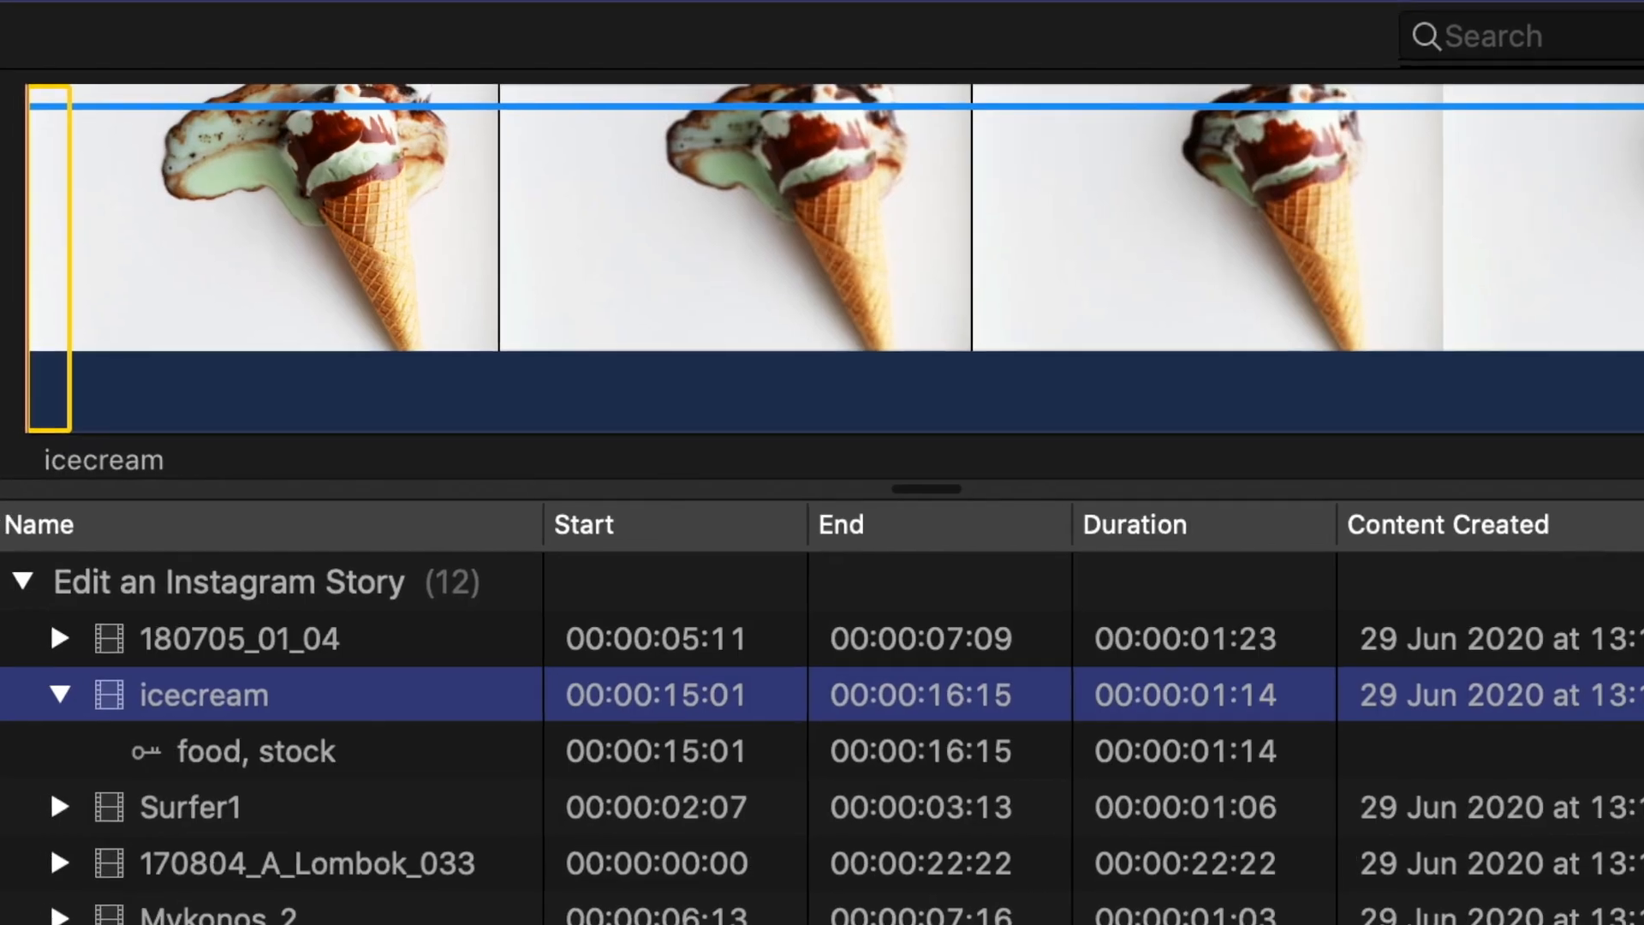
right_click(2, 108)
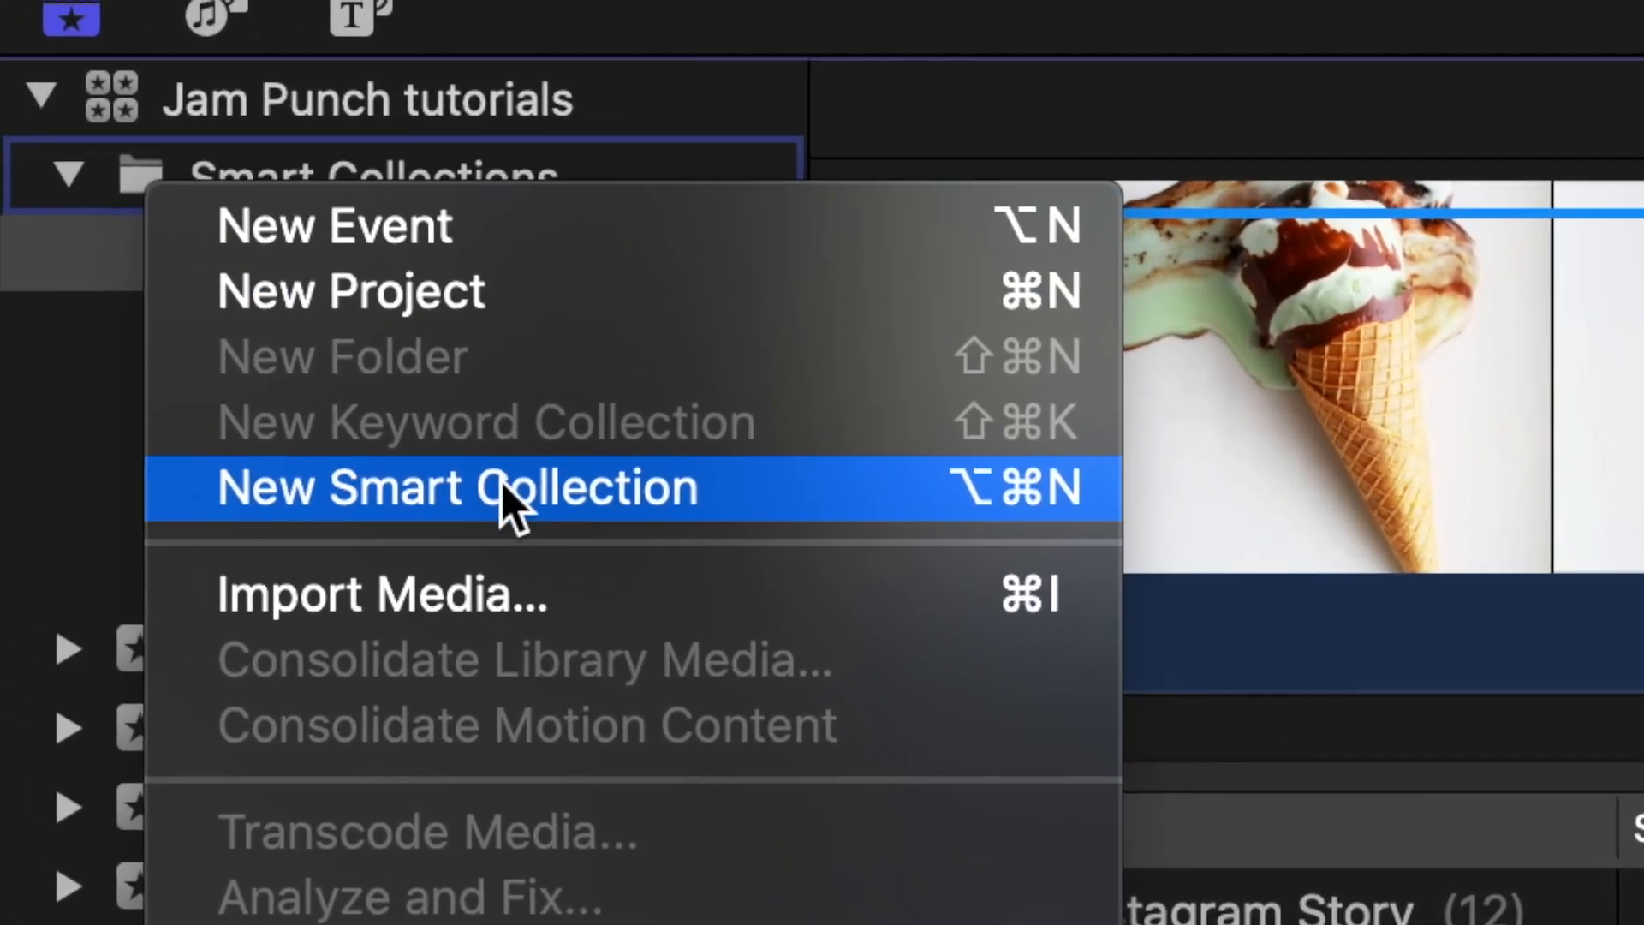
click(800, 490)
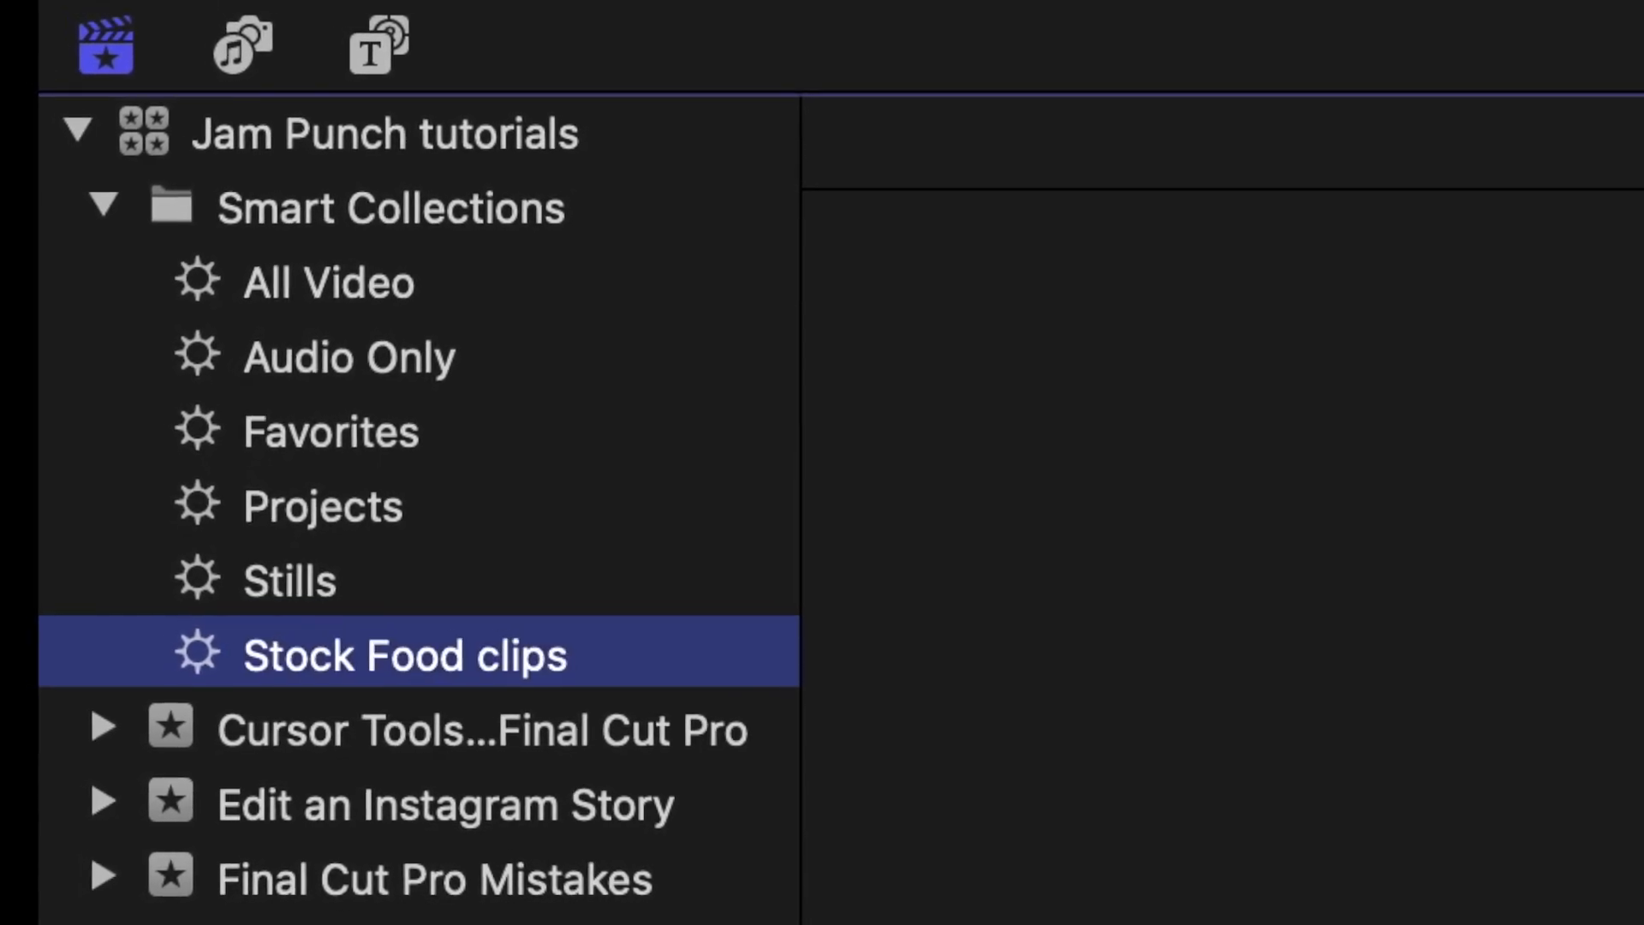
- Set the Stock Food clips collection to include all of the keywords stock and food, and expand the icecream clip in it
double_click(196, 652)
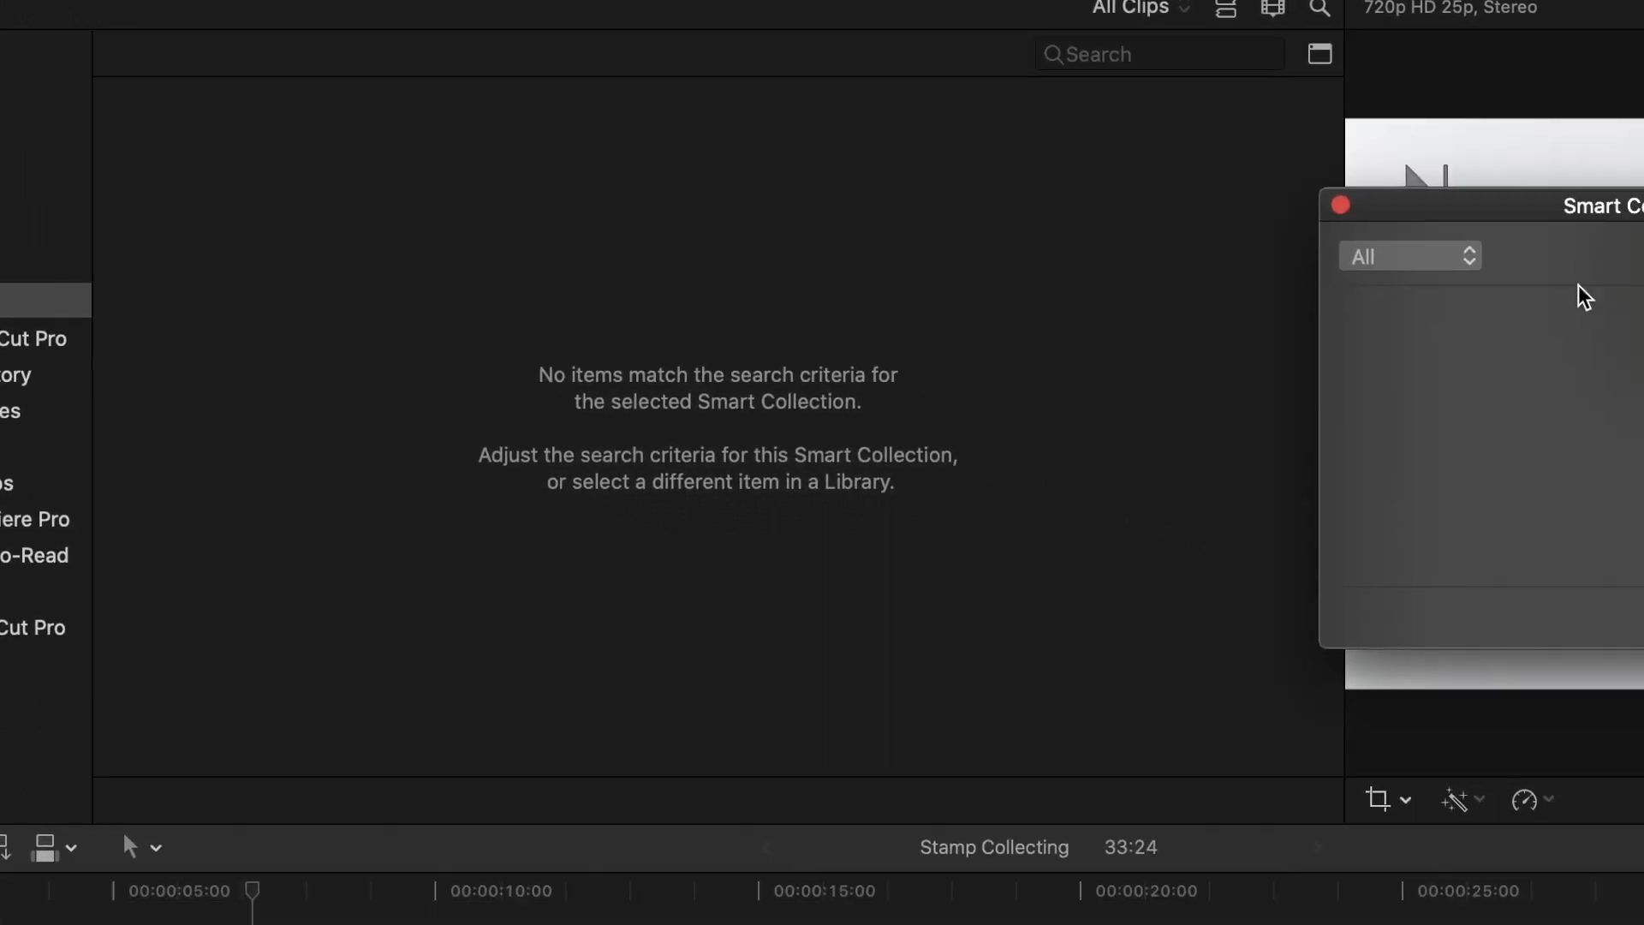
drag(1467, 208, 1016, 214)
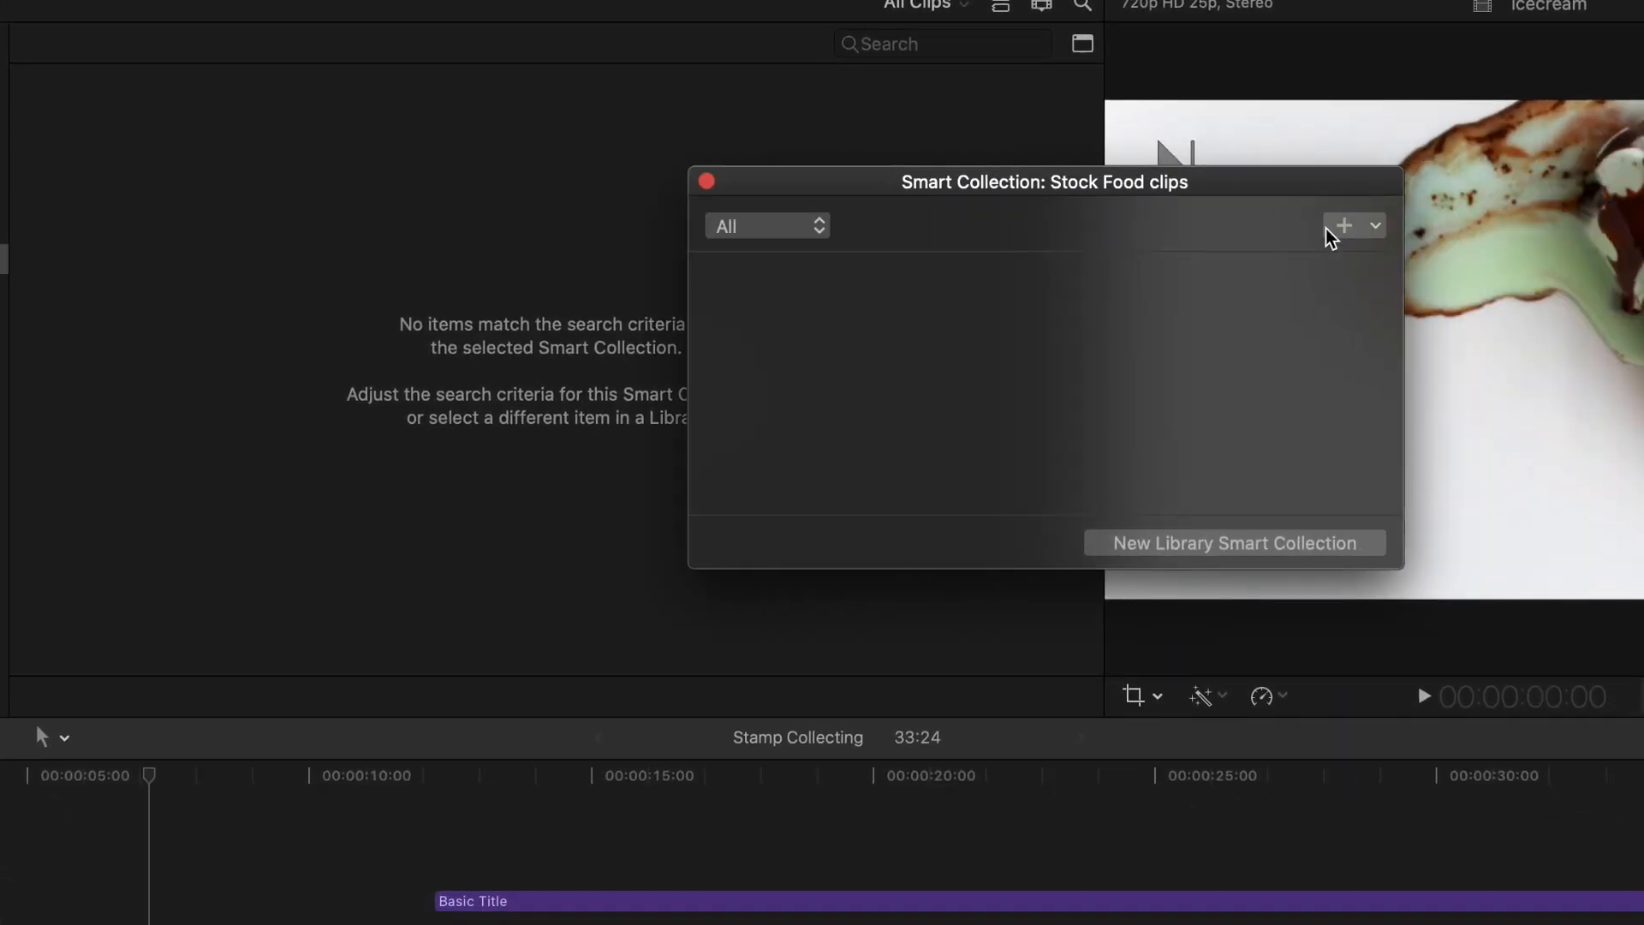
click(1387, 373)
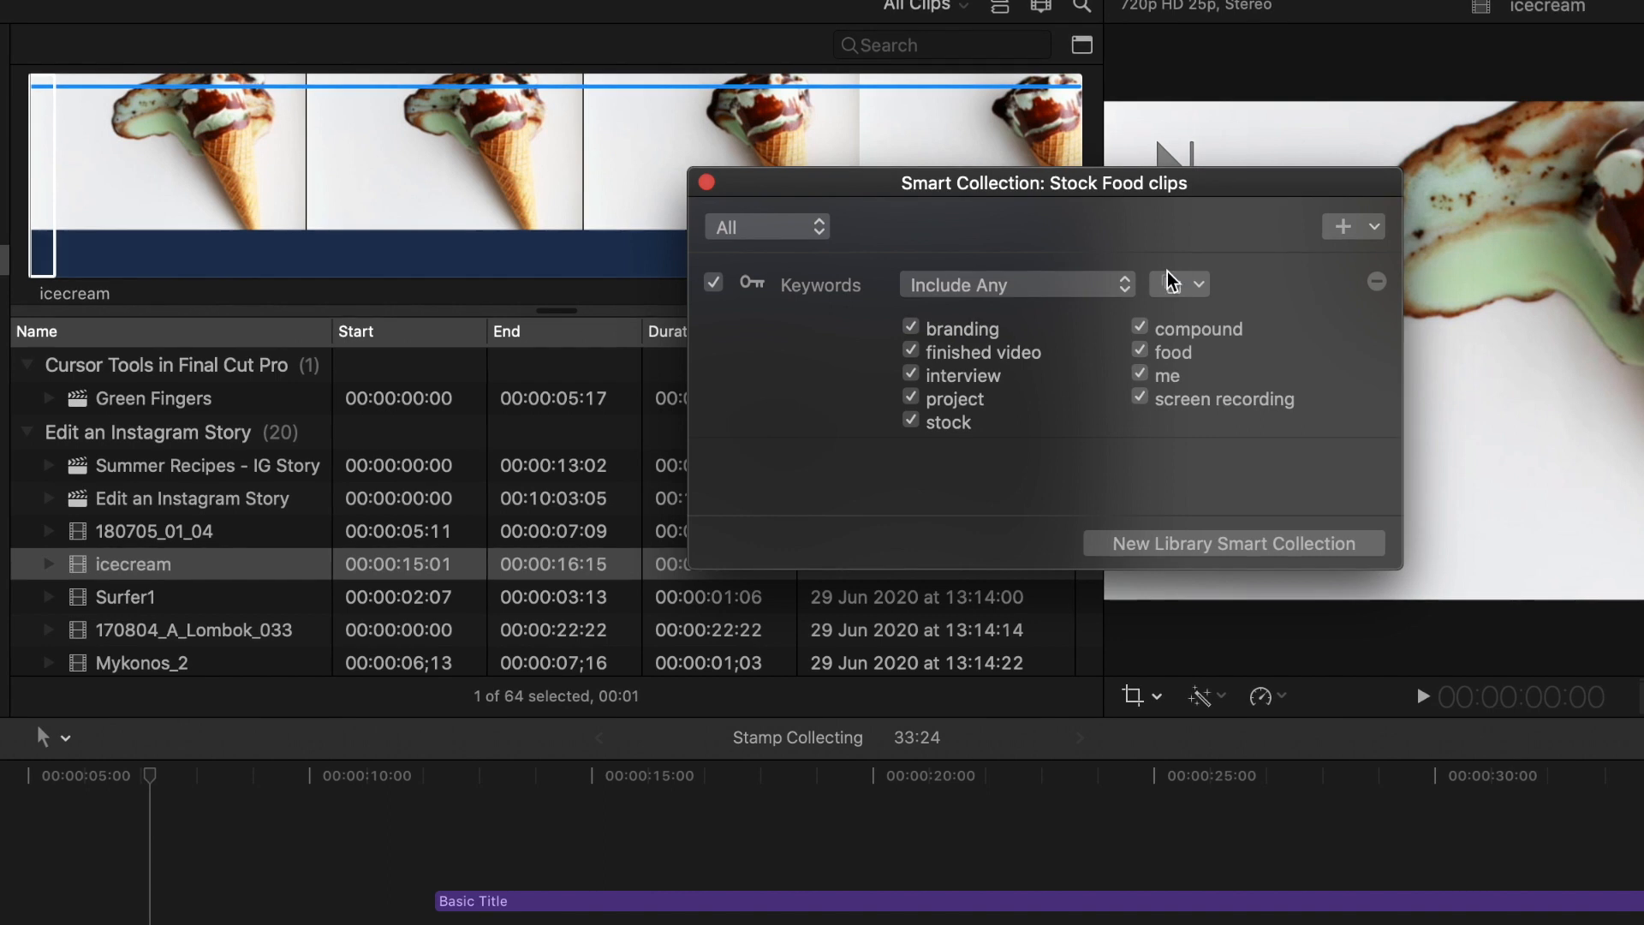
click(910, 422)
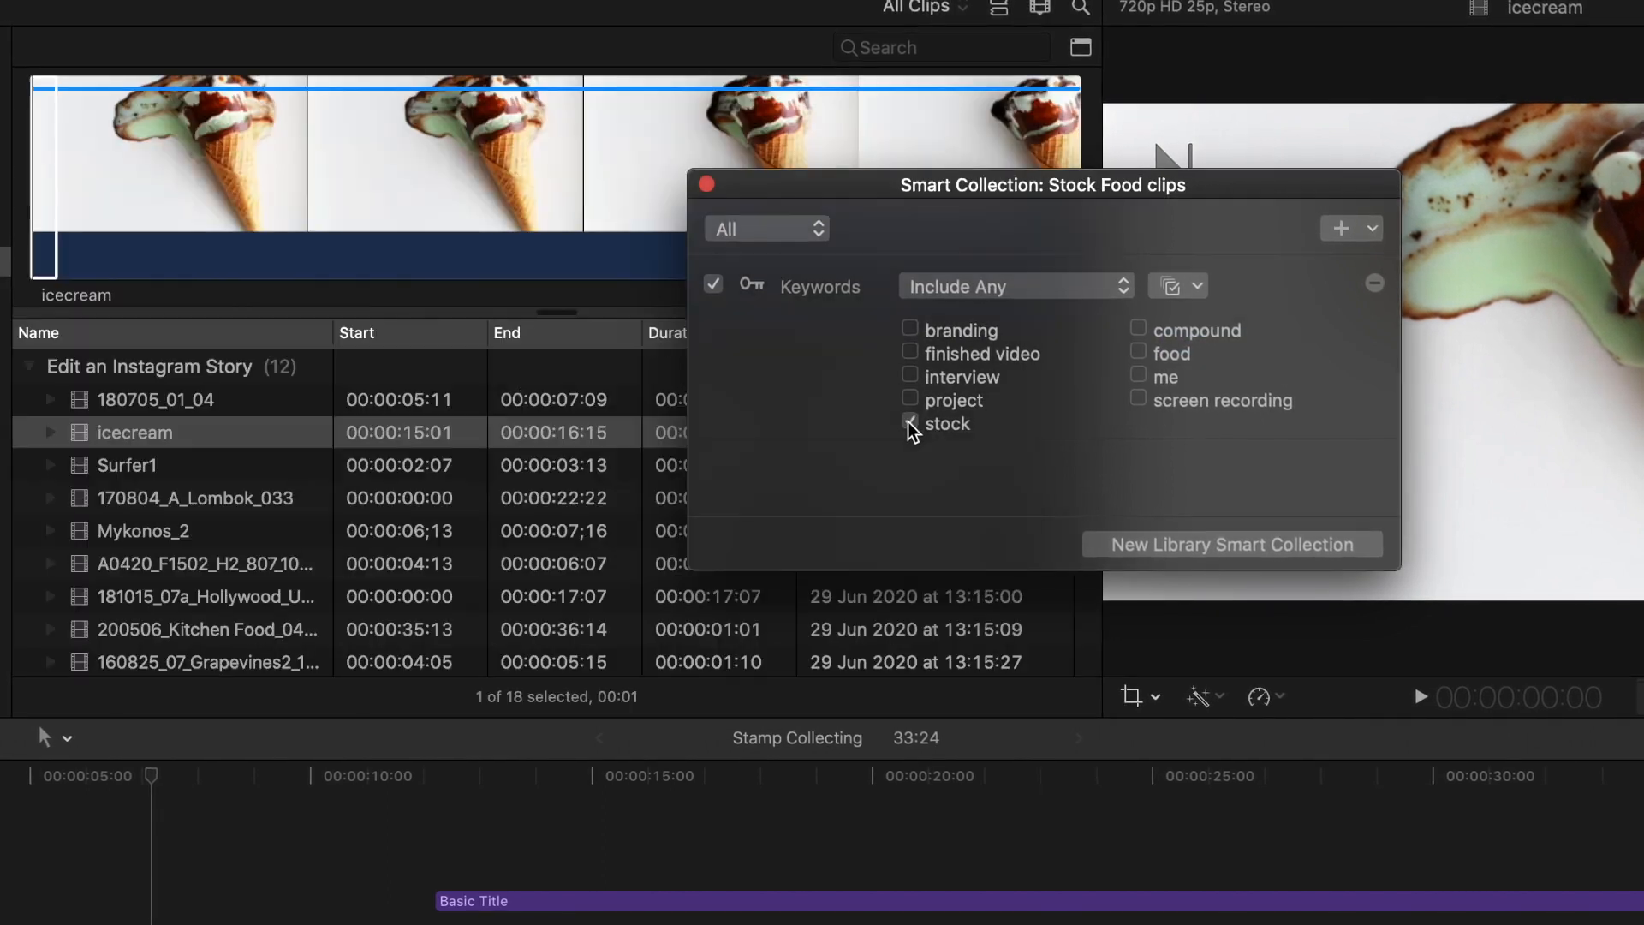
click(1137, 354)
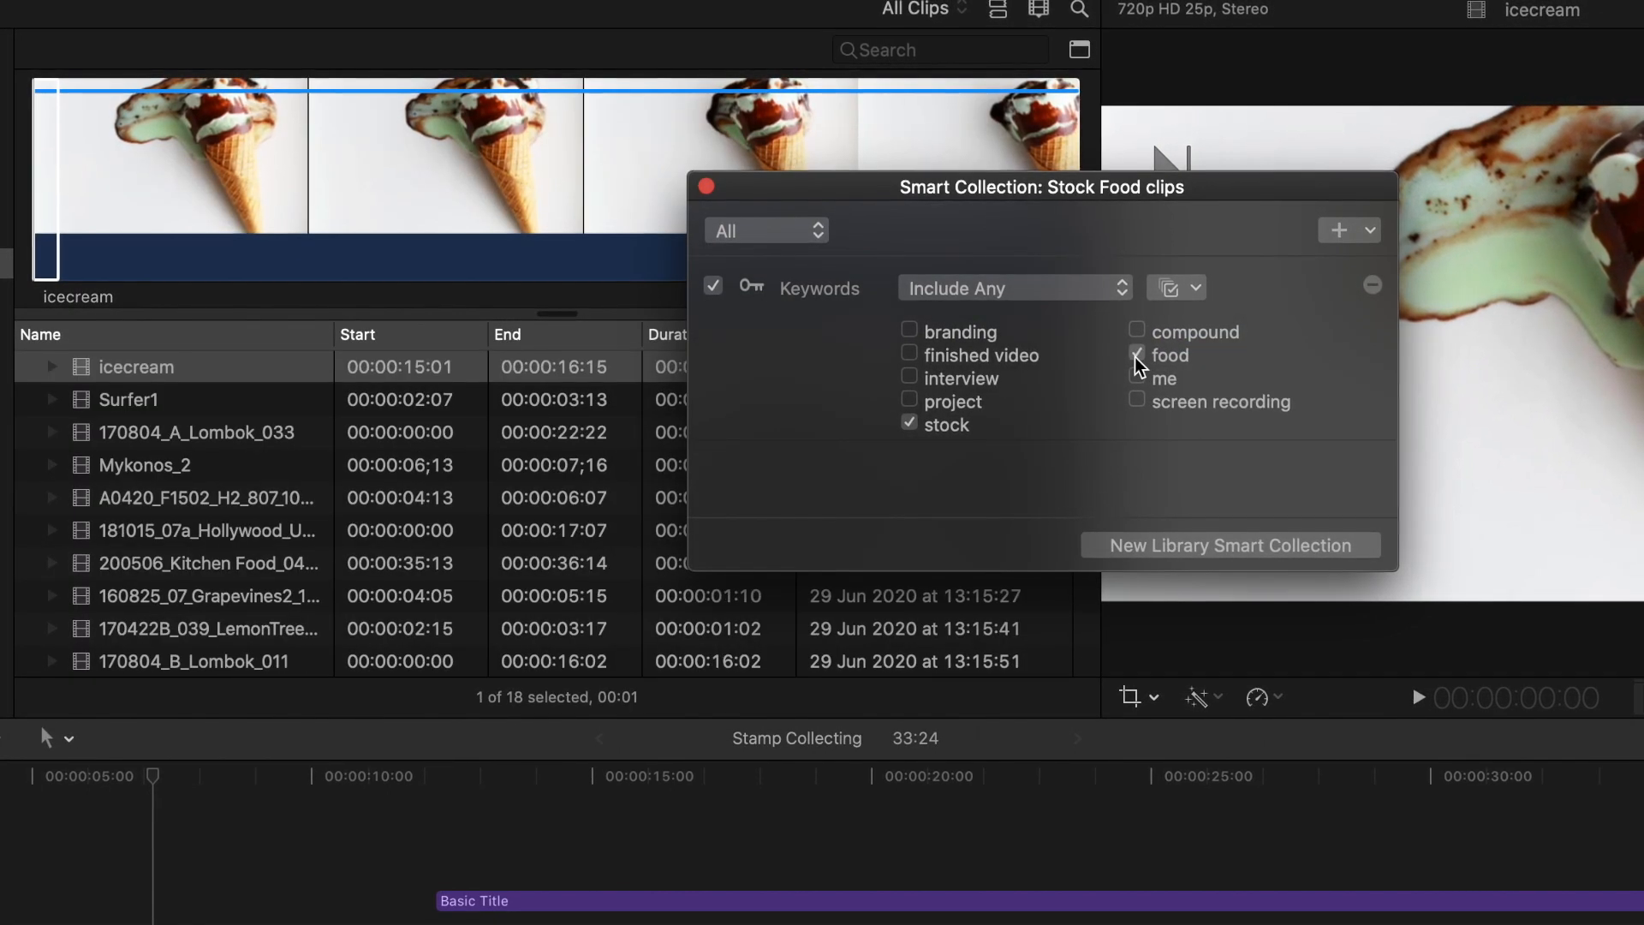
click(1026, 315)
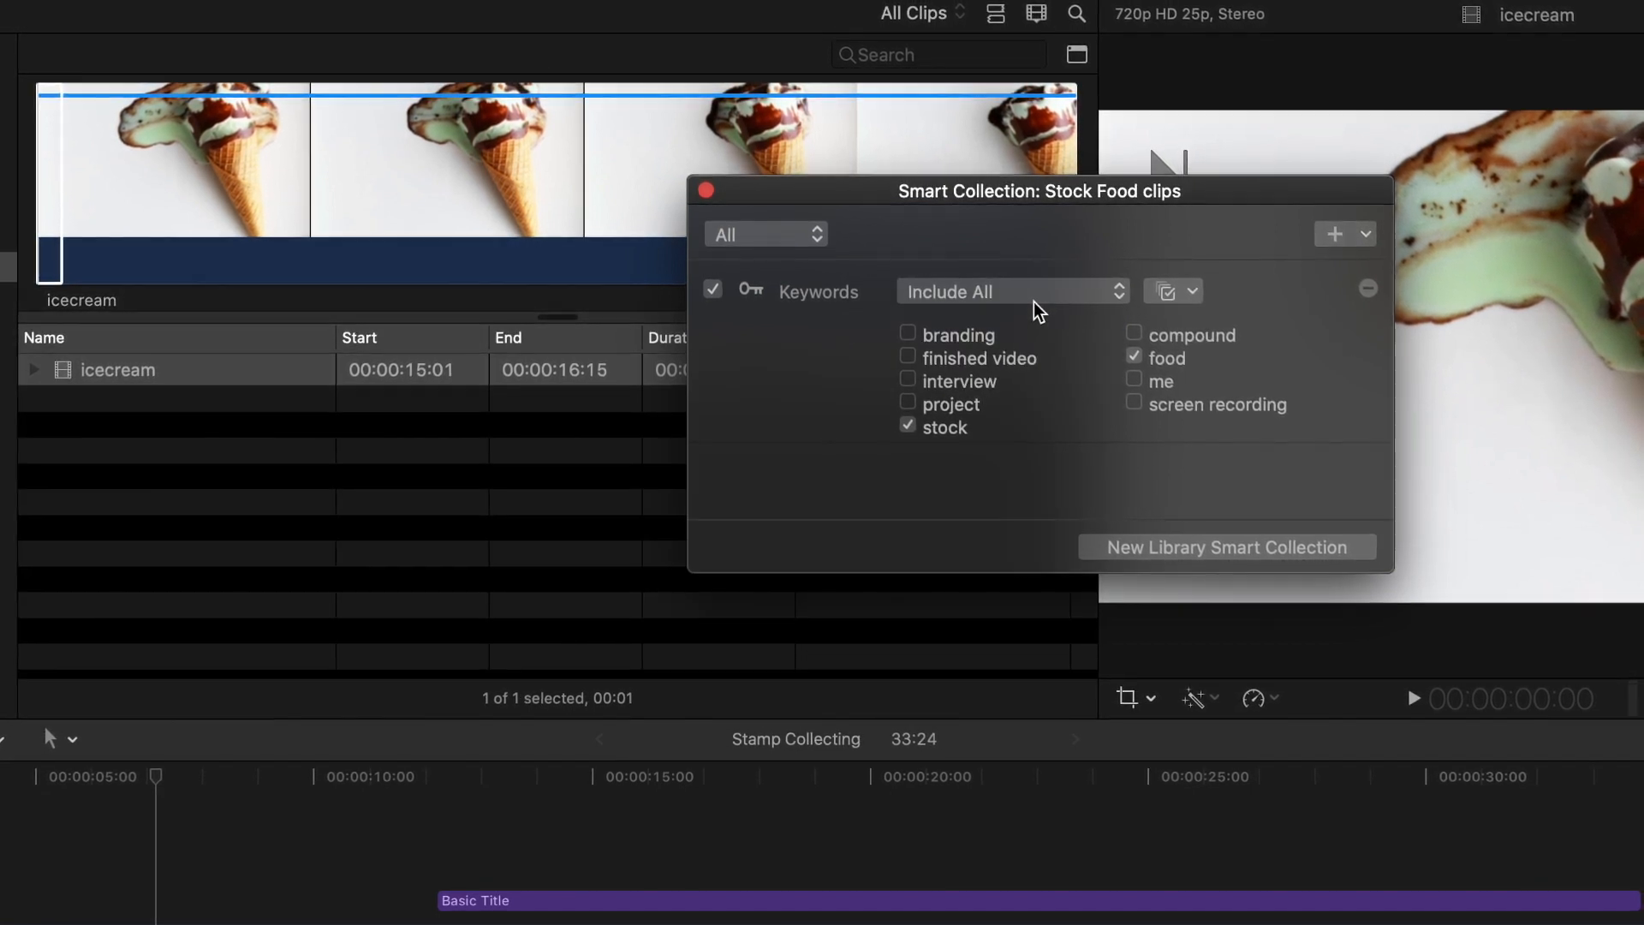
click(706, 191)
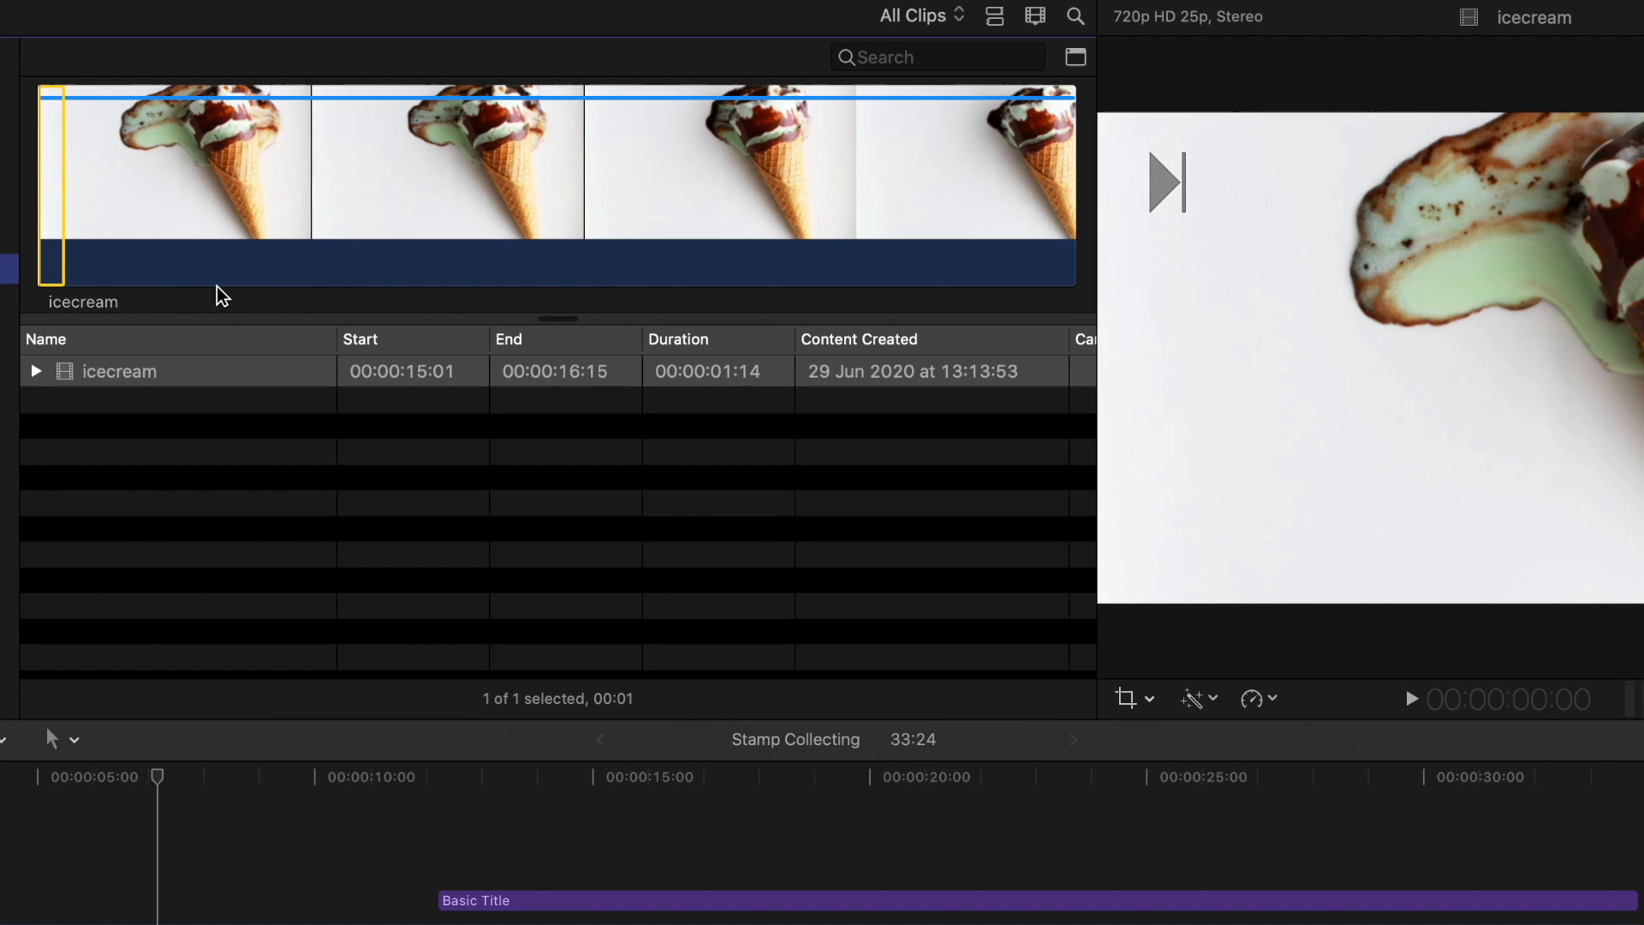
click(37, 374)
- Export the Stamp Collecting project with the default Master File destination and expand the Sharing entry in Background Tasks
key(space)
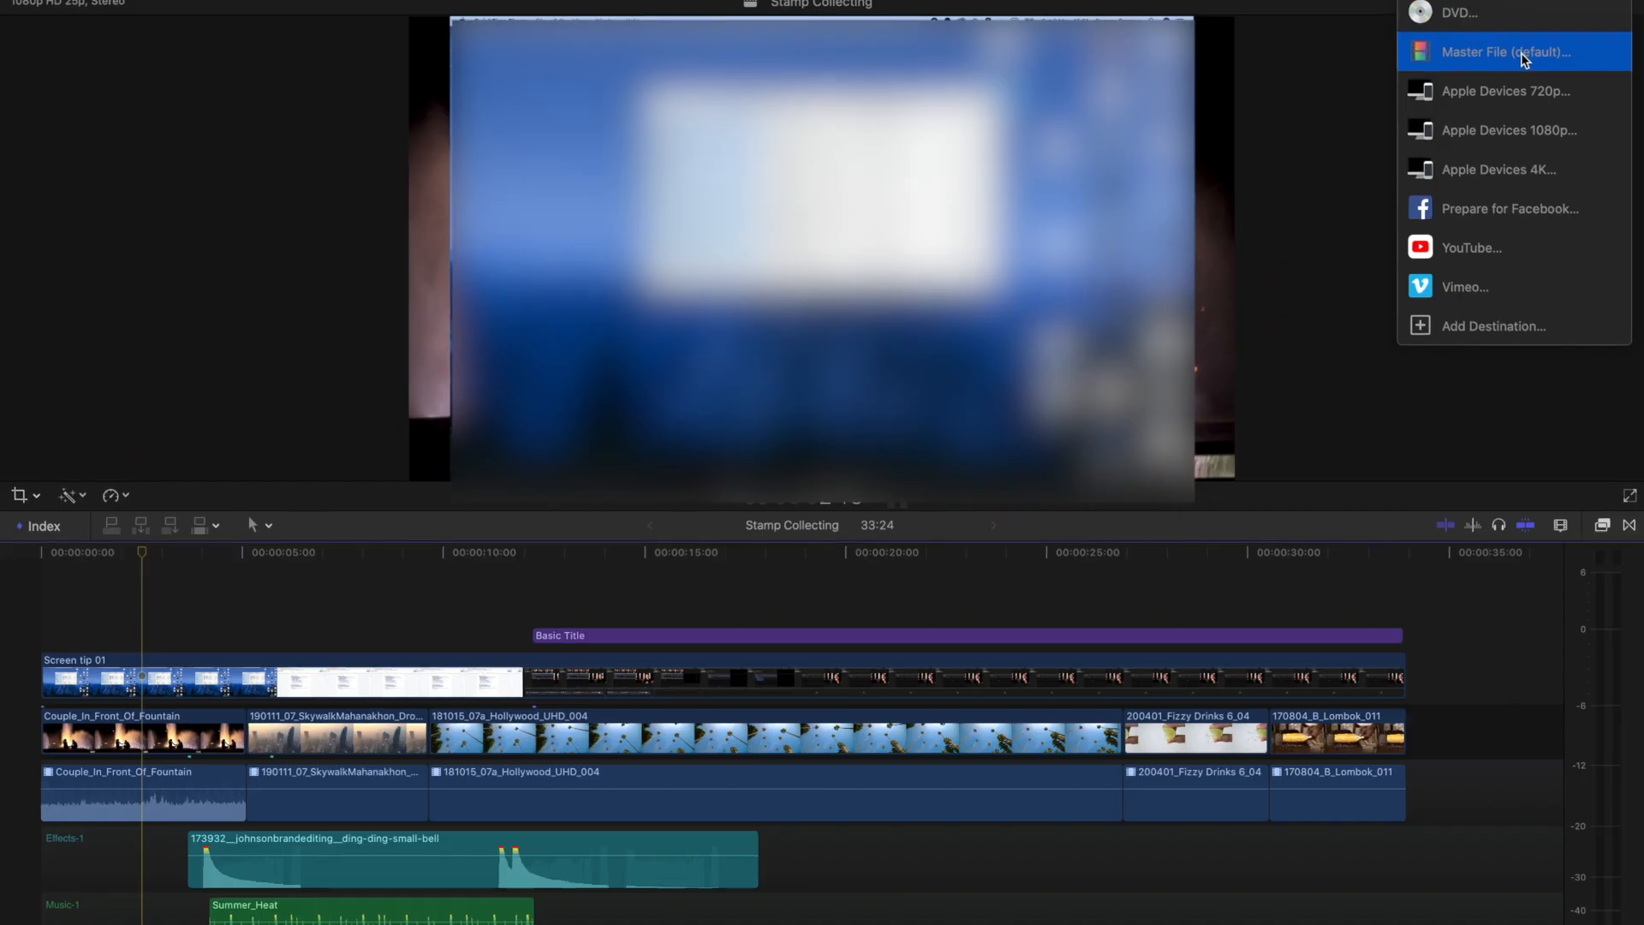
click(1523, 53)
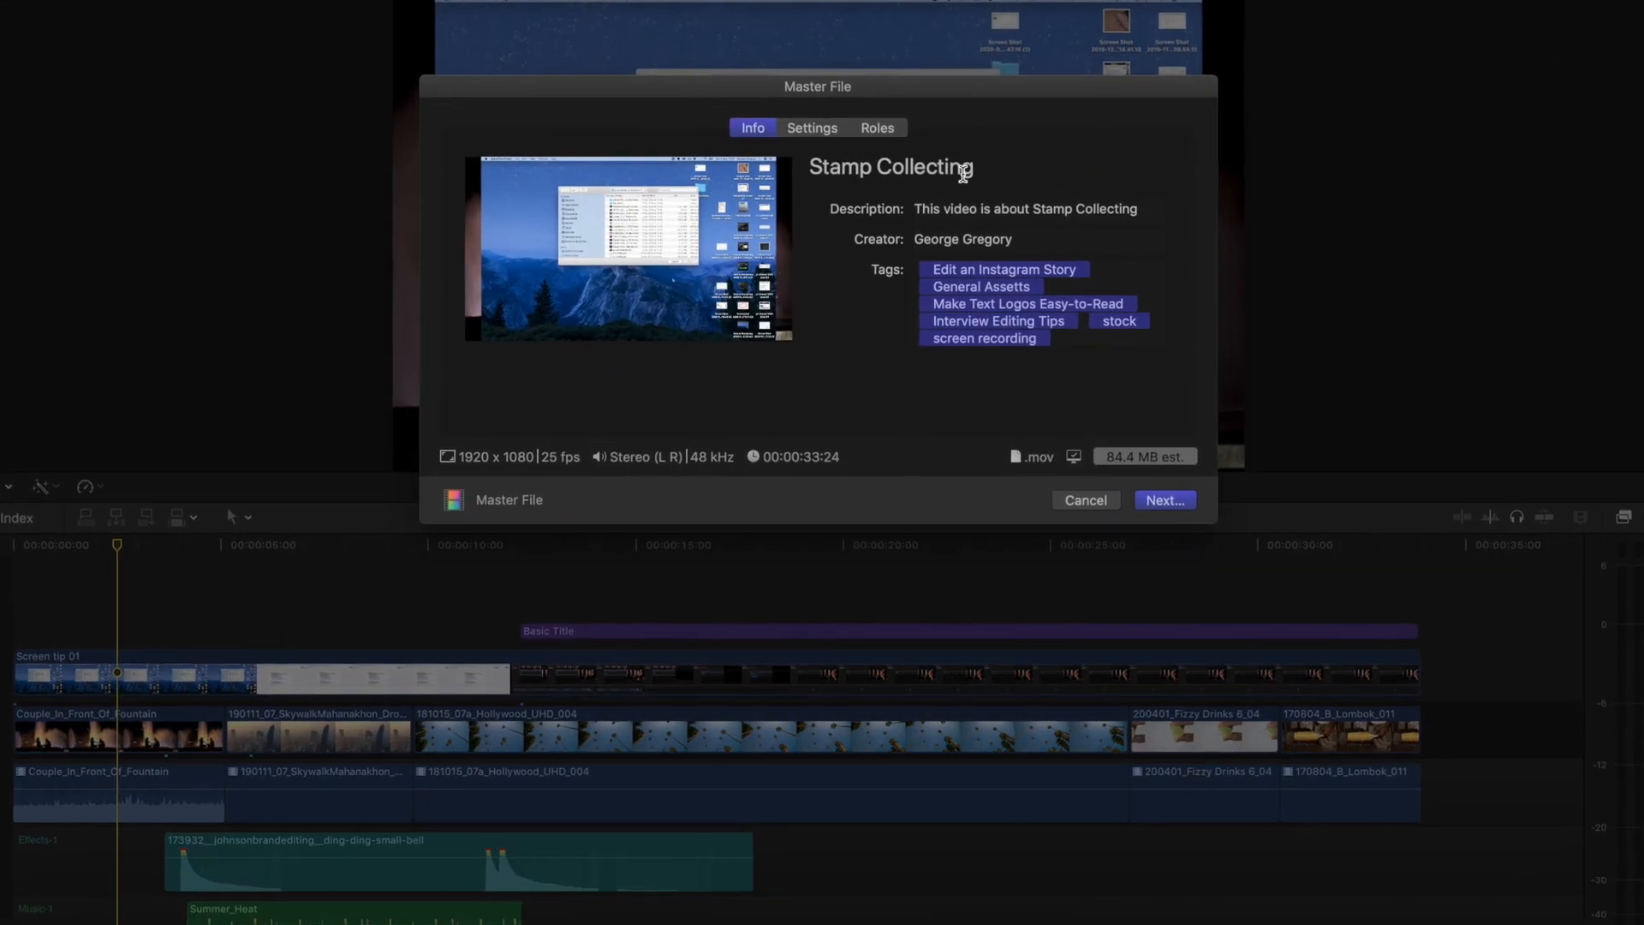
click(967, 168)
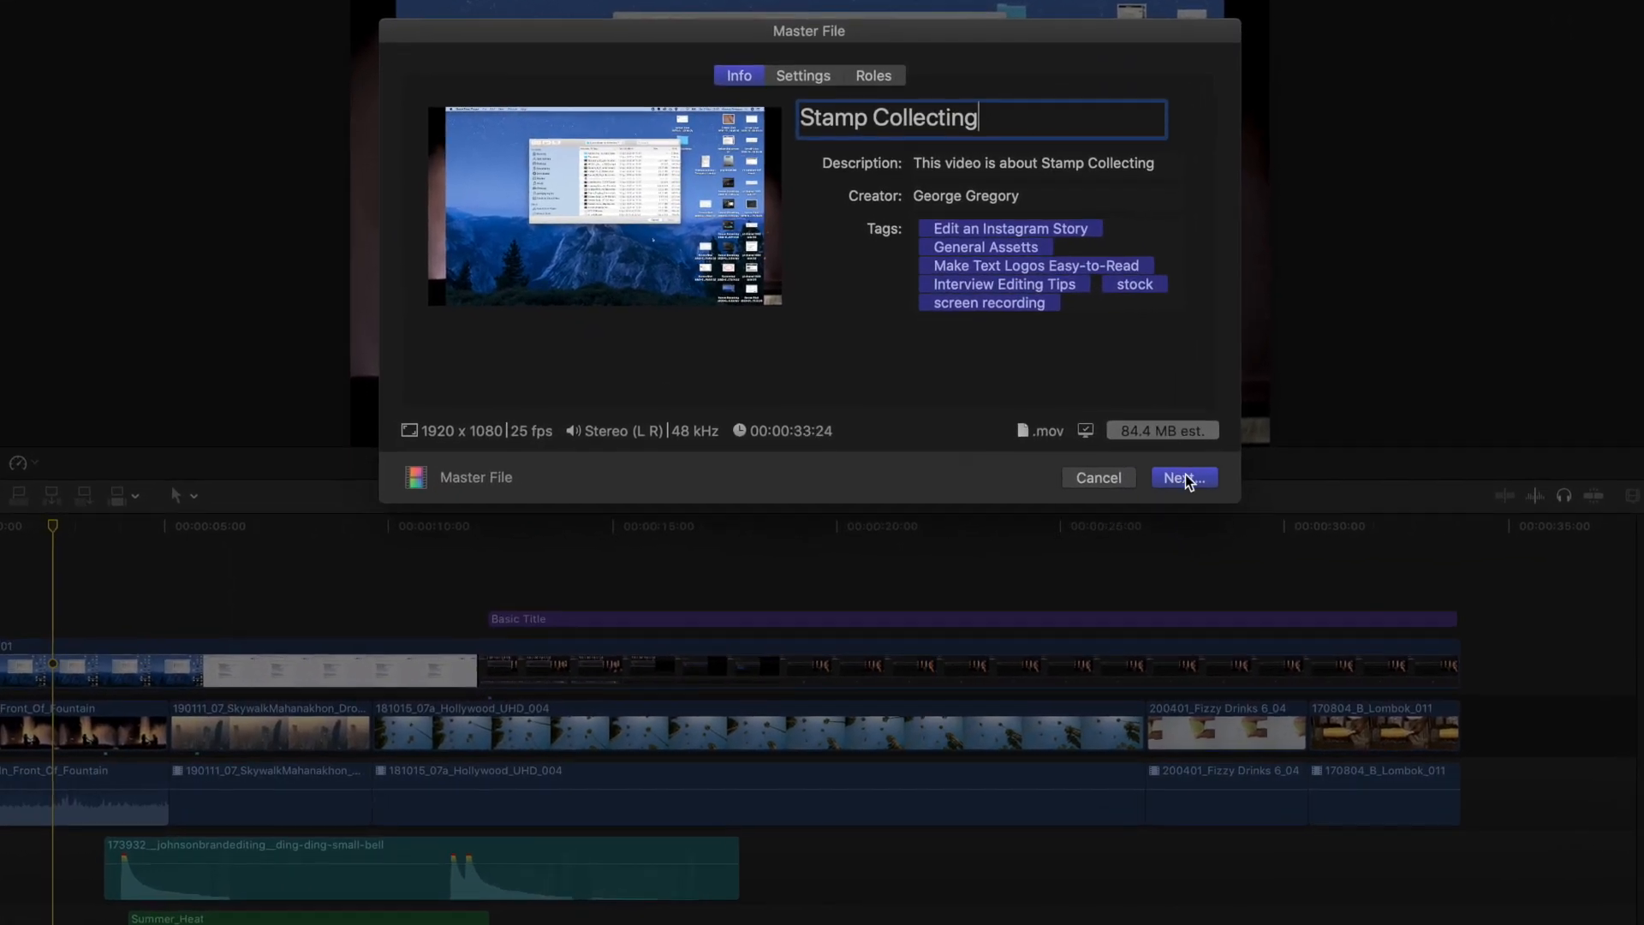
click(1190, 470)
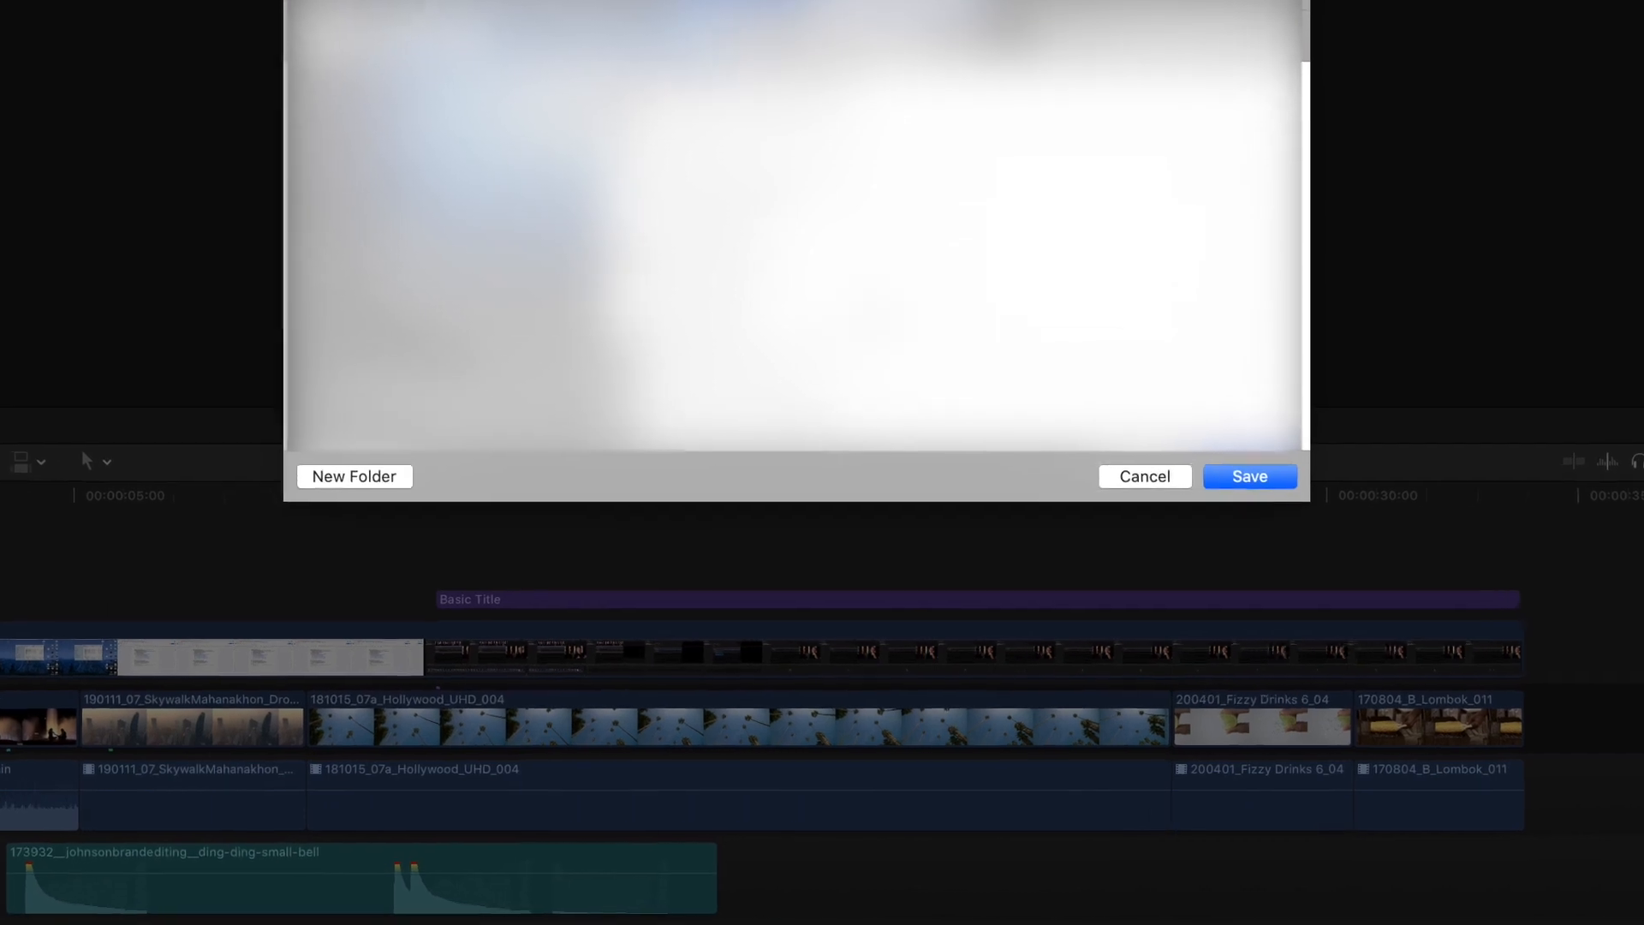
click(1293, 456)
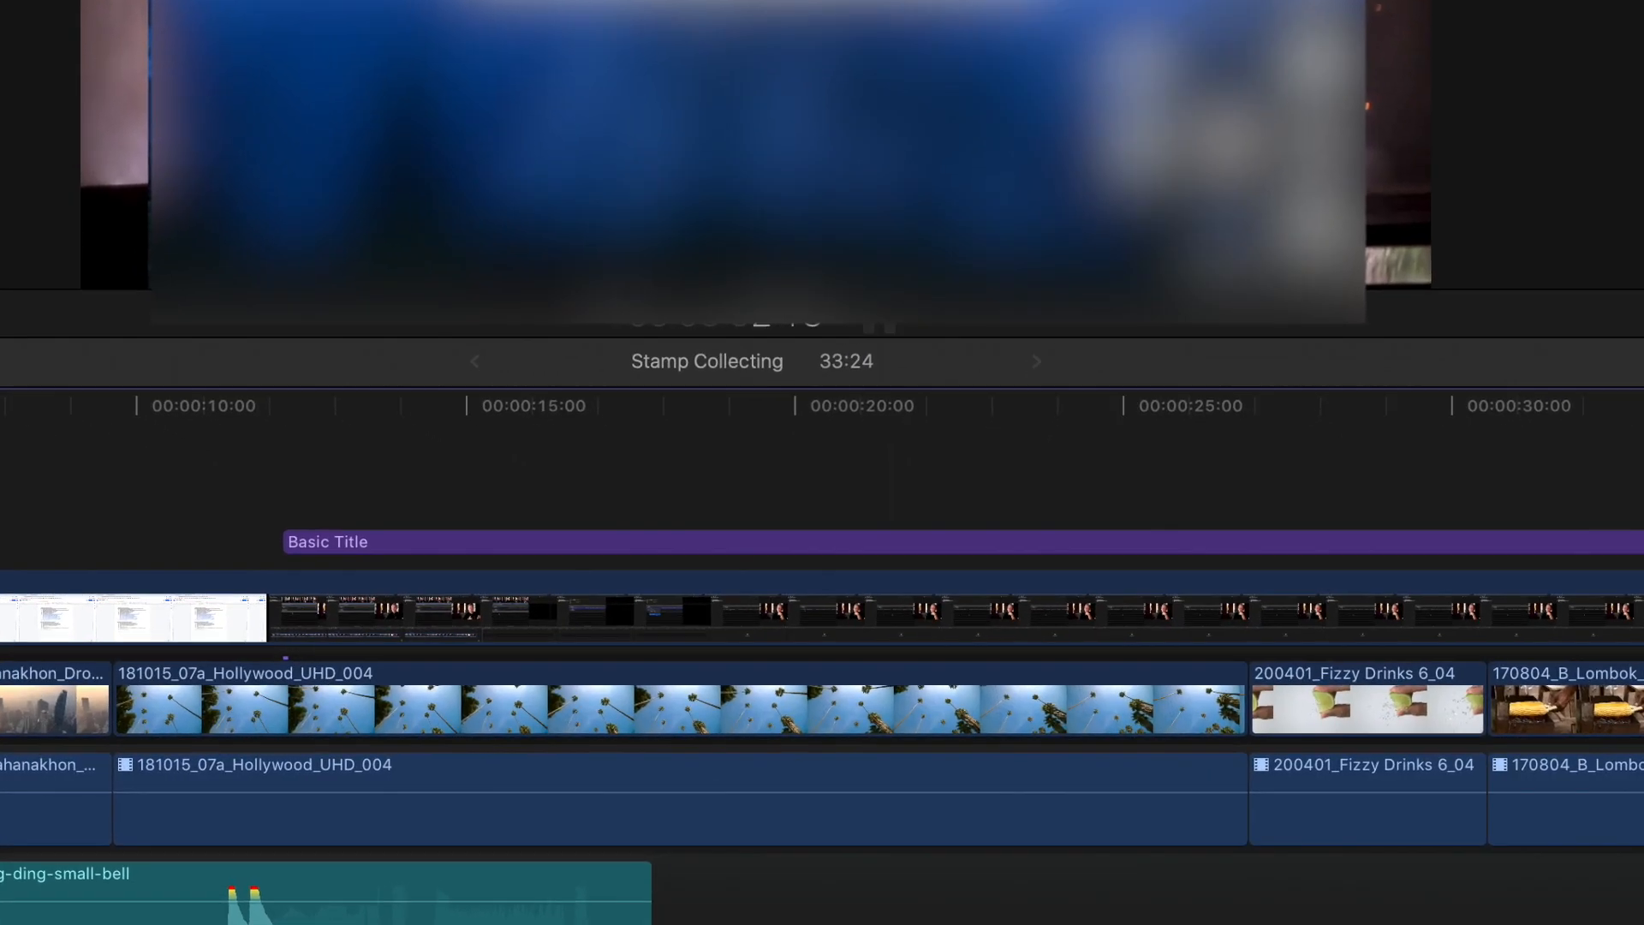
key(super+9)
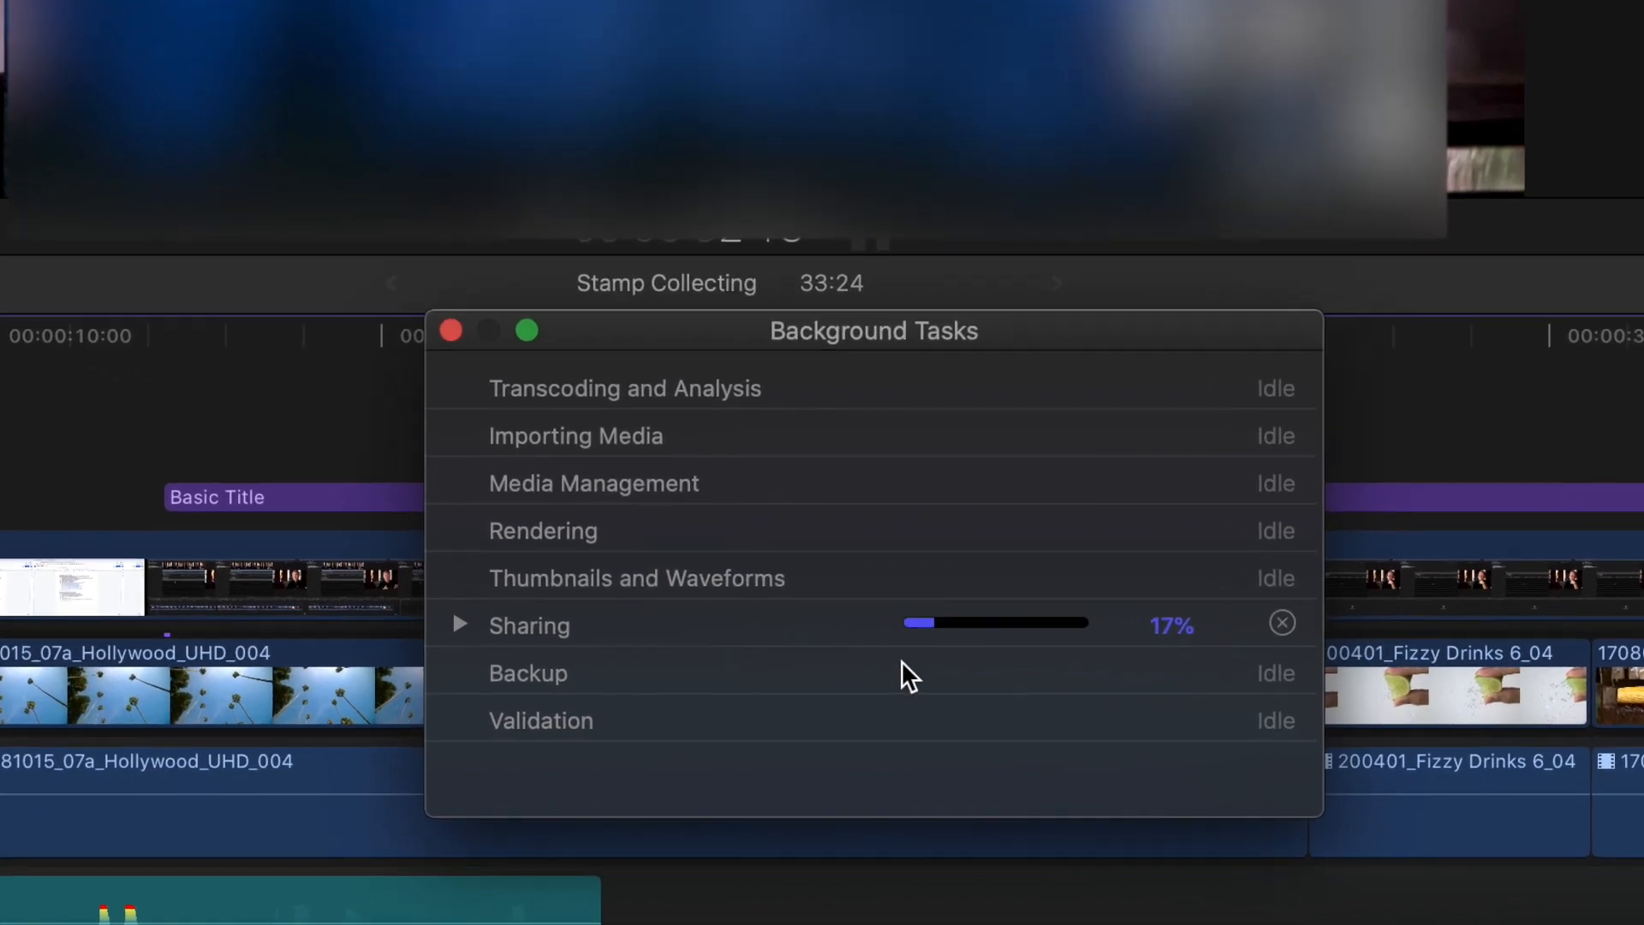
click(500, 637)
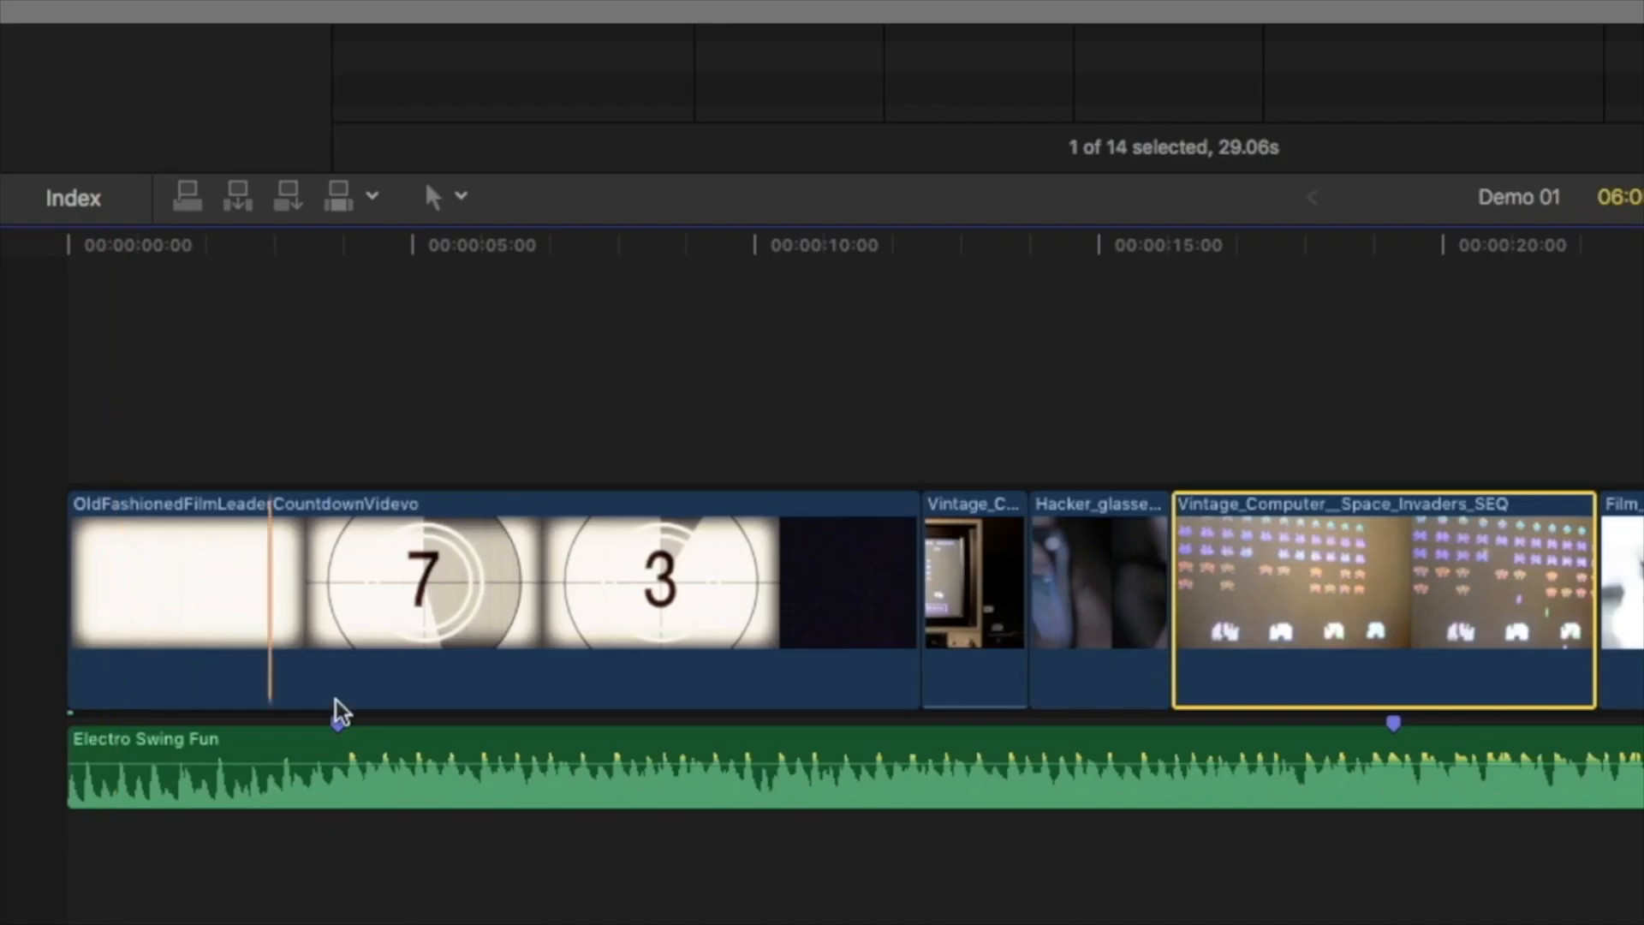
- In the Demo 01 project, cut the Electro Swing Fun music near its first marker beneath the countdown clip
drag(337, 753, 538, 753)
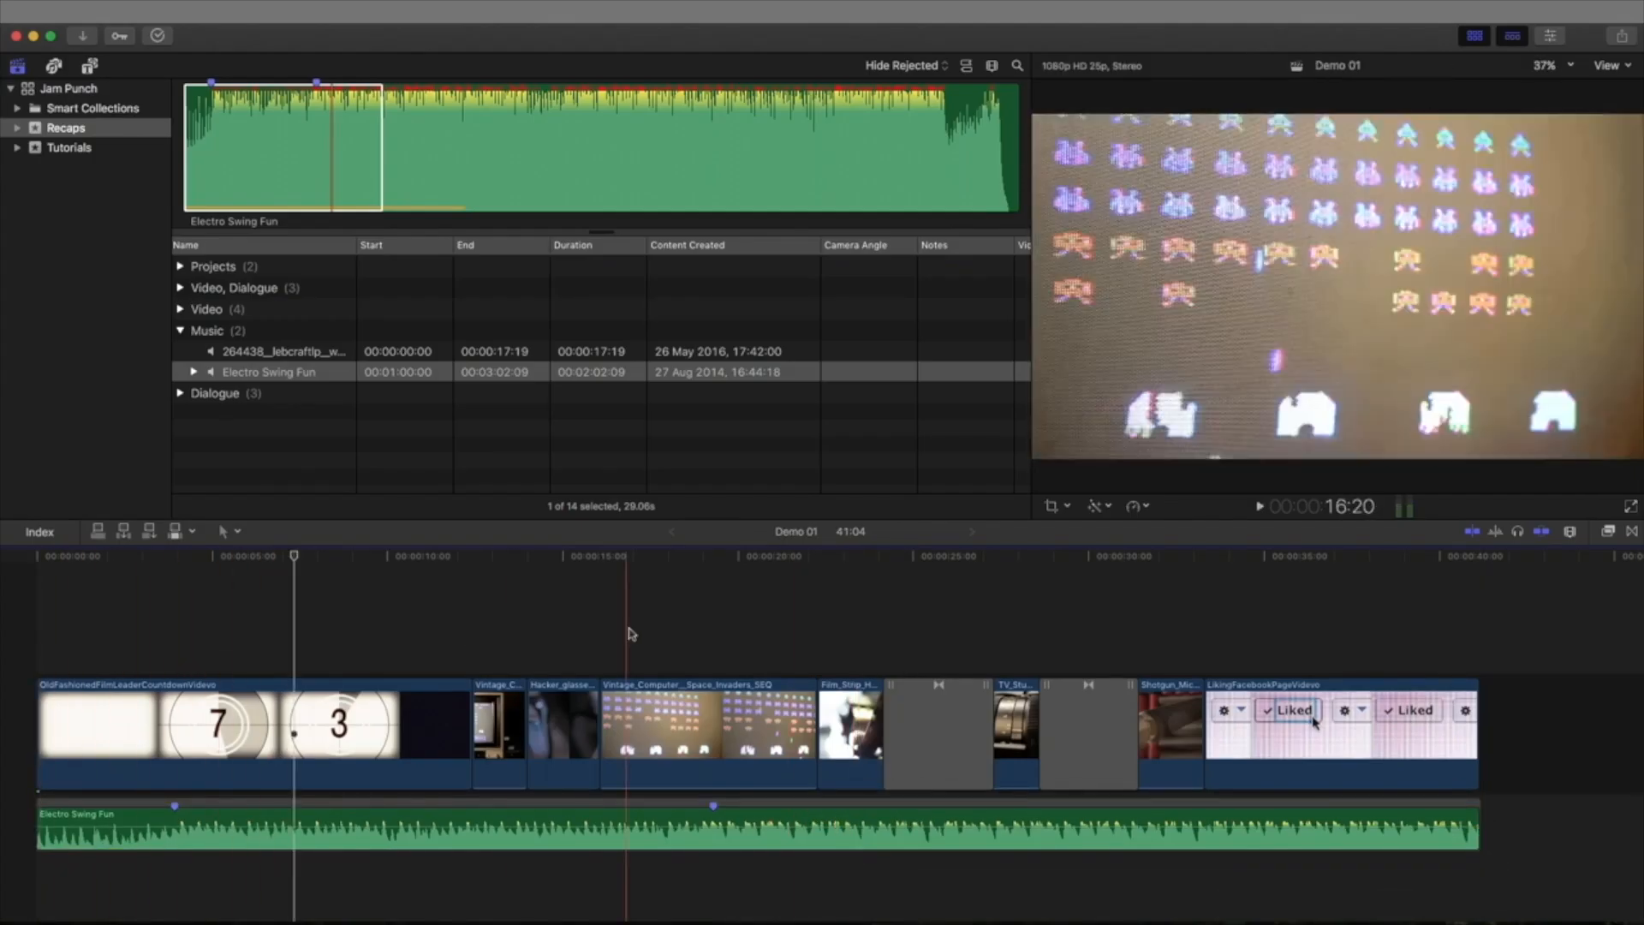
key(r)
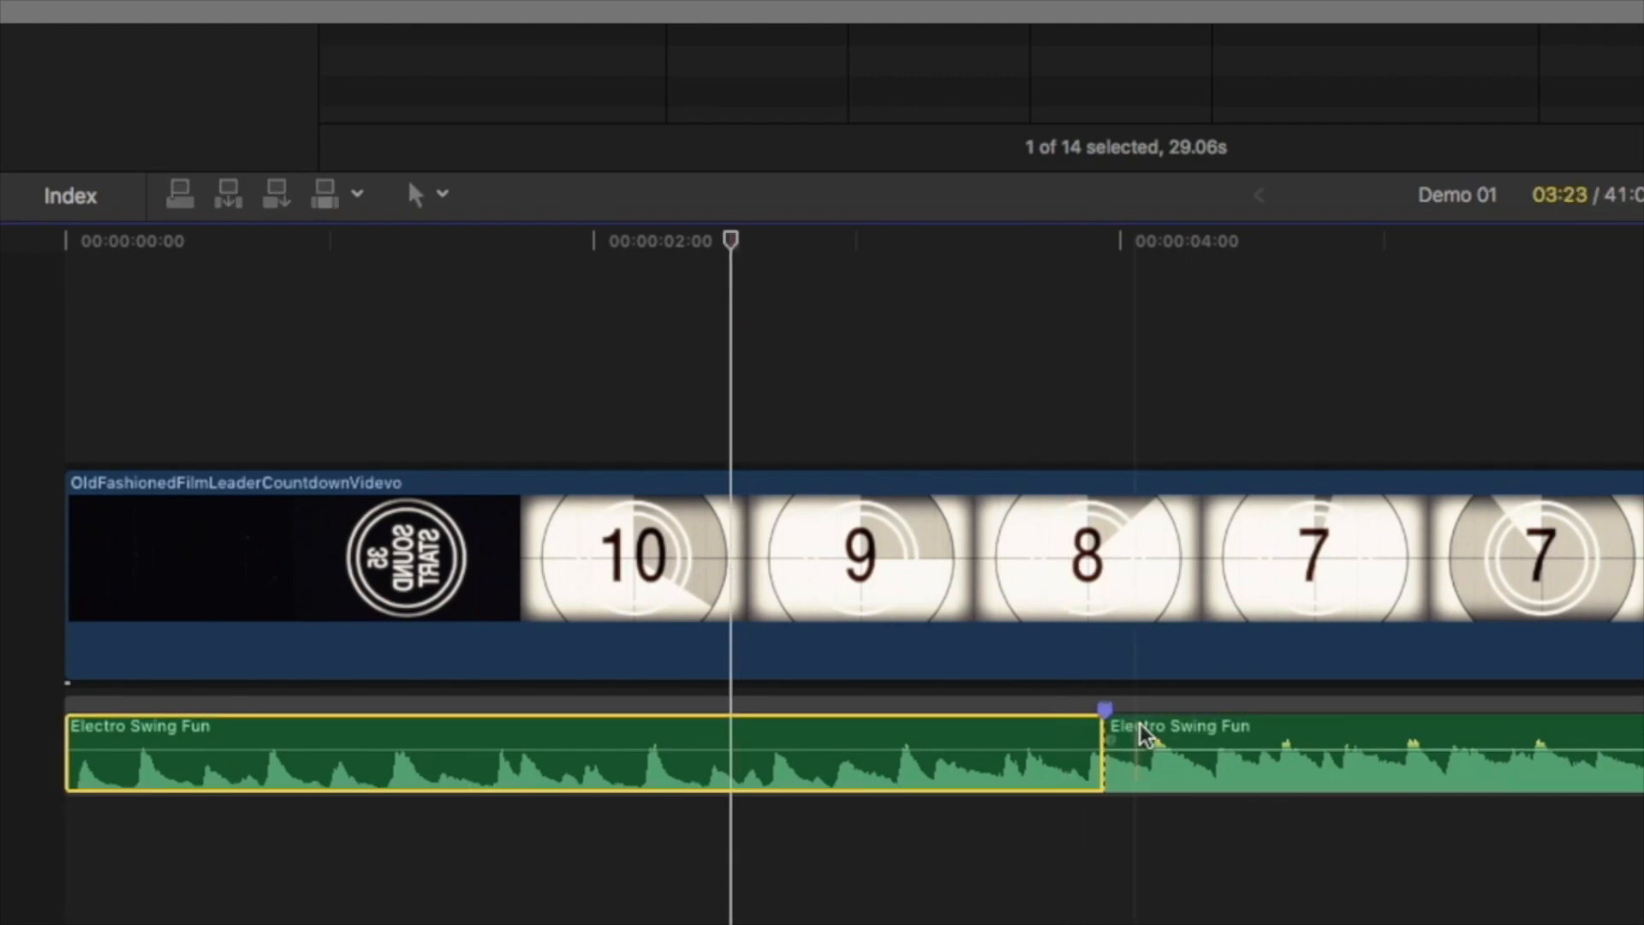
click(845, 844)
drag(769, 726, 914, 724)
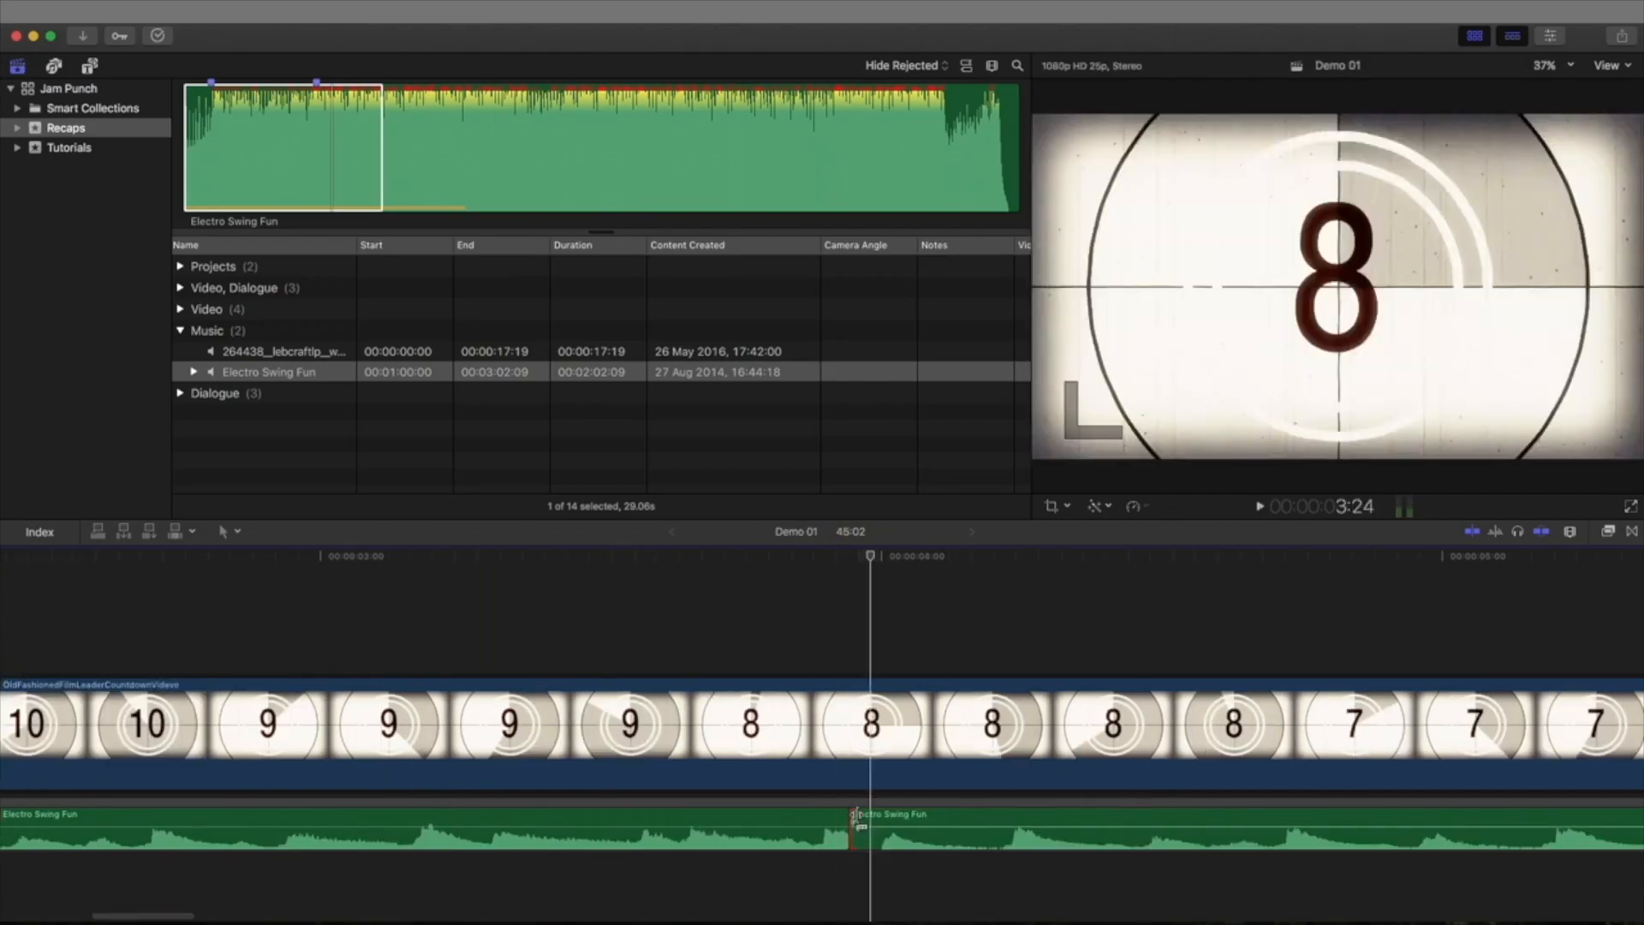
- Trim the edits between the Electro Swing Fun pieces and cross-fade them where the countdown clip meets Vintage_Computer__Space_Invaders_SEQ
key(super+minus)
key(super+equal)
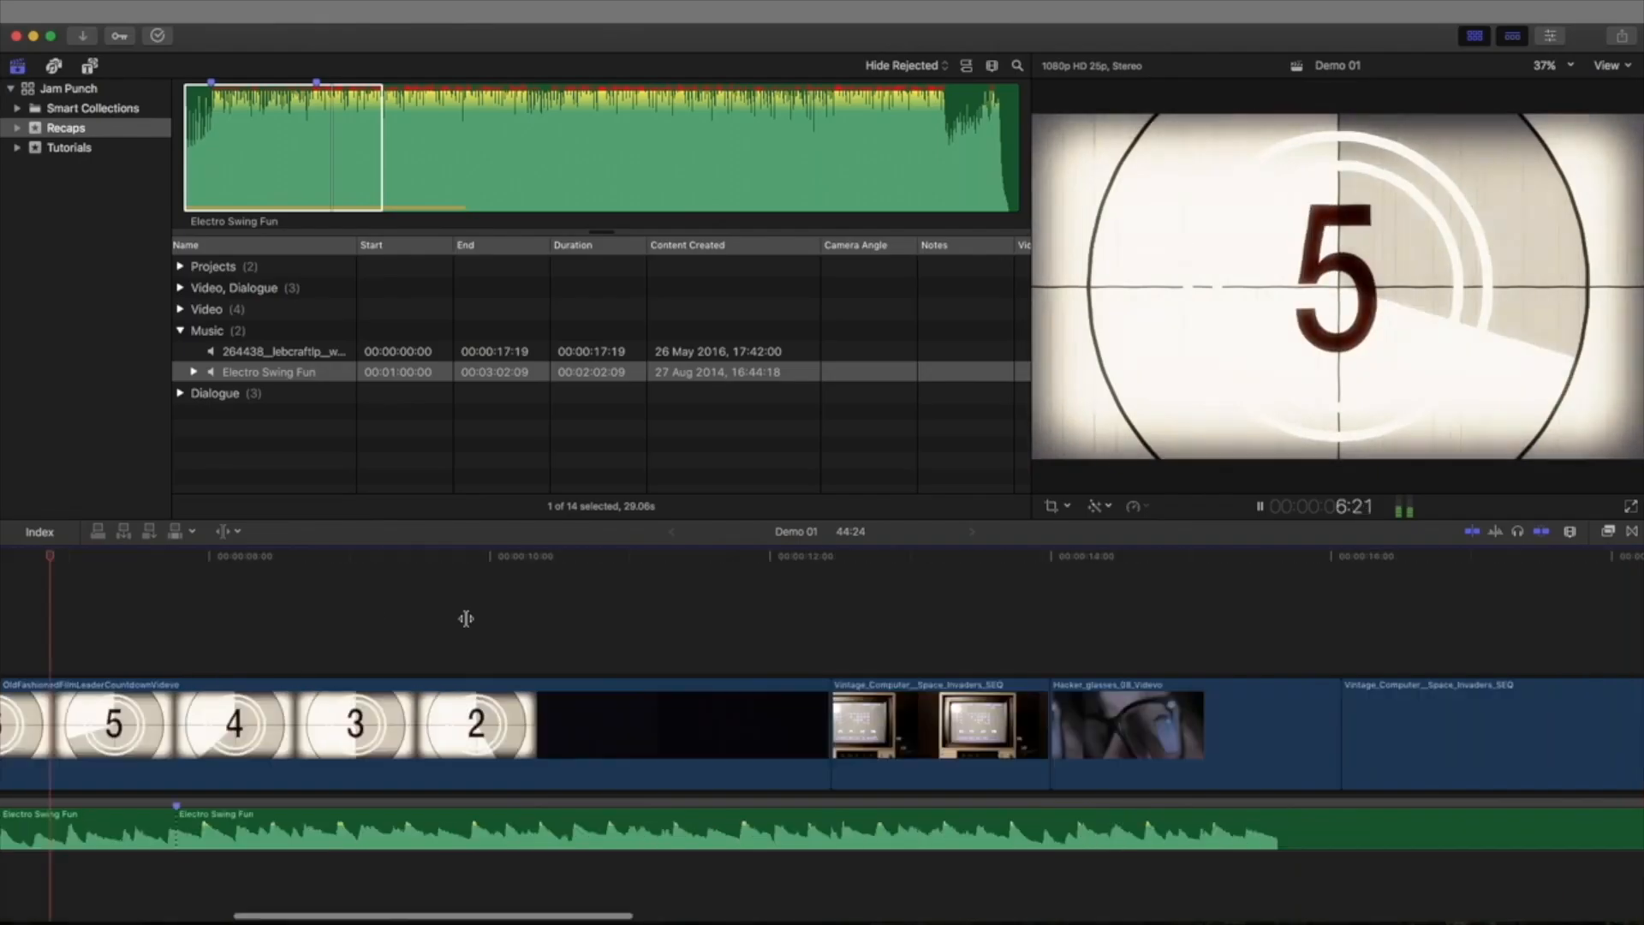
scroll(466, 616, left, 10)
key(super+minus)
drag(905, 670, 581, 671)
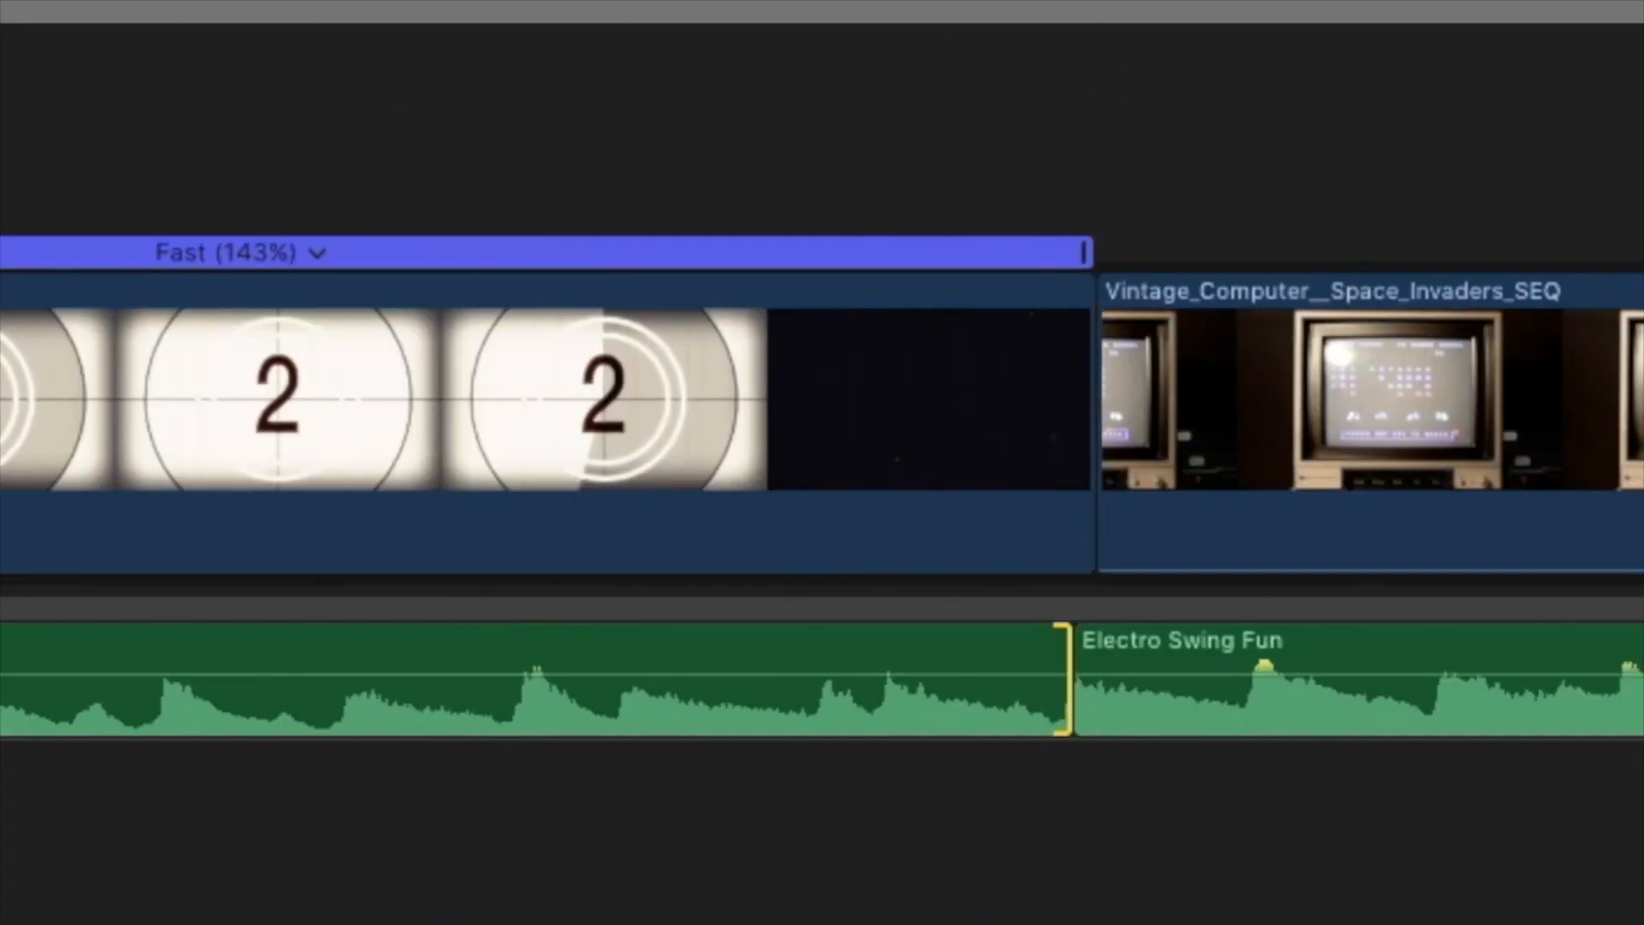
drag(1413, 735, 1245, 734)
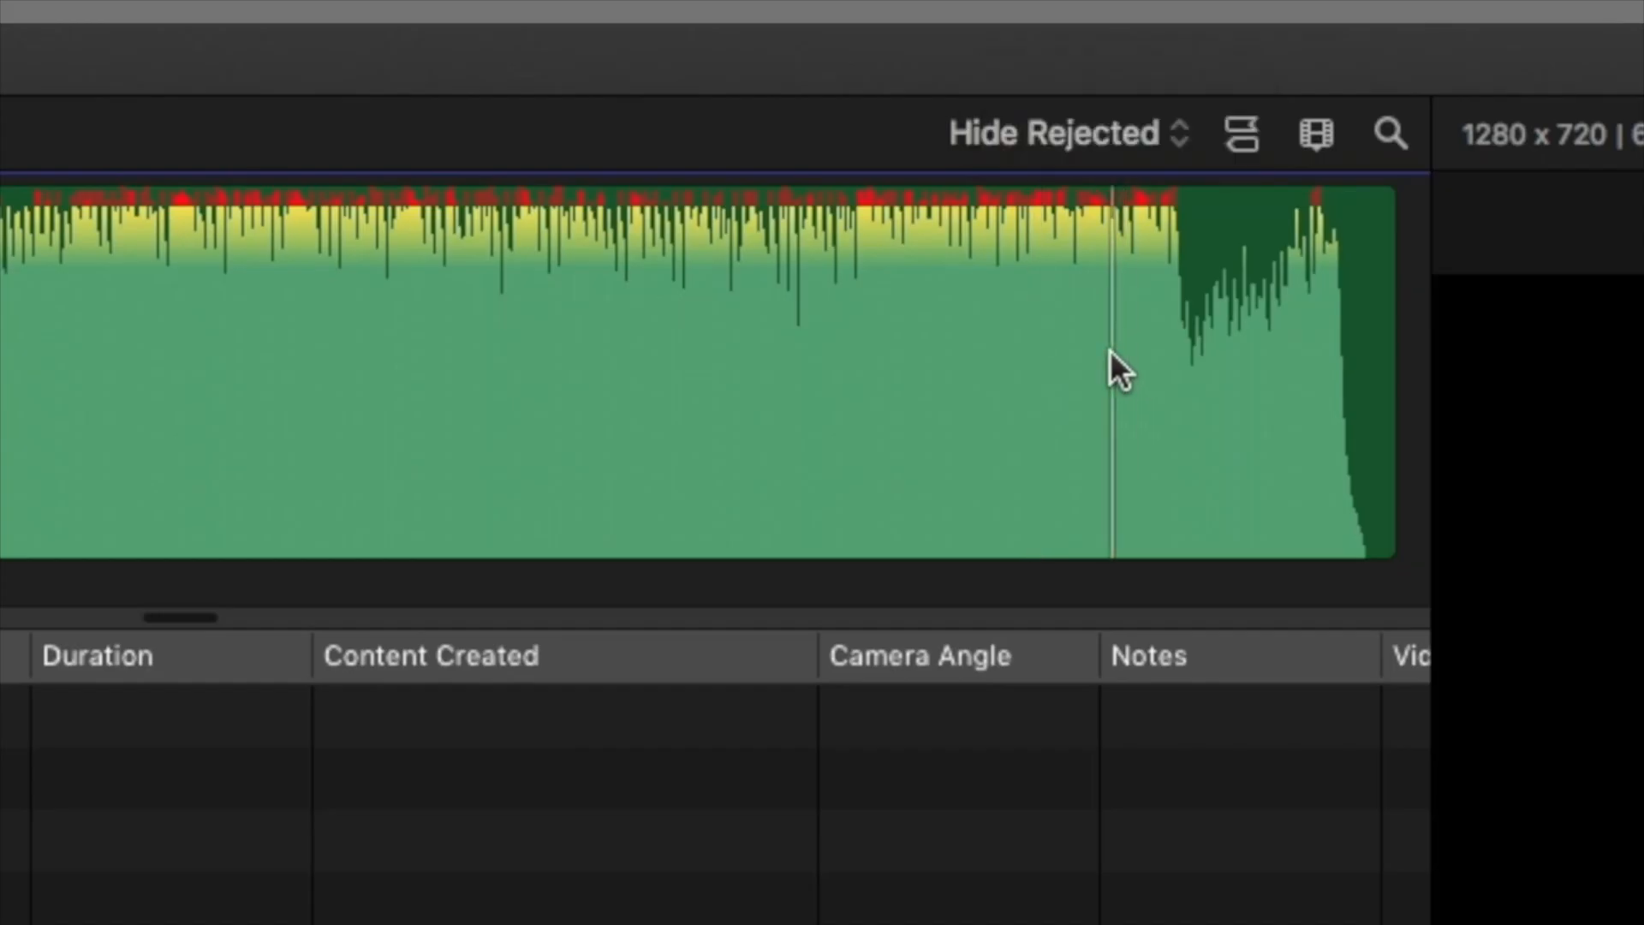
- Add the closing section of Electro Swing Fun, about 10.7 s long, beneath the start of the LikingFacebookPageVidevo clip
click(1255, 488)
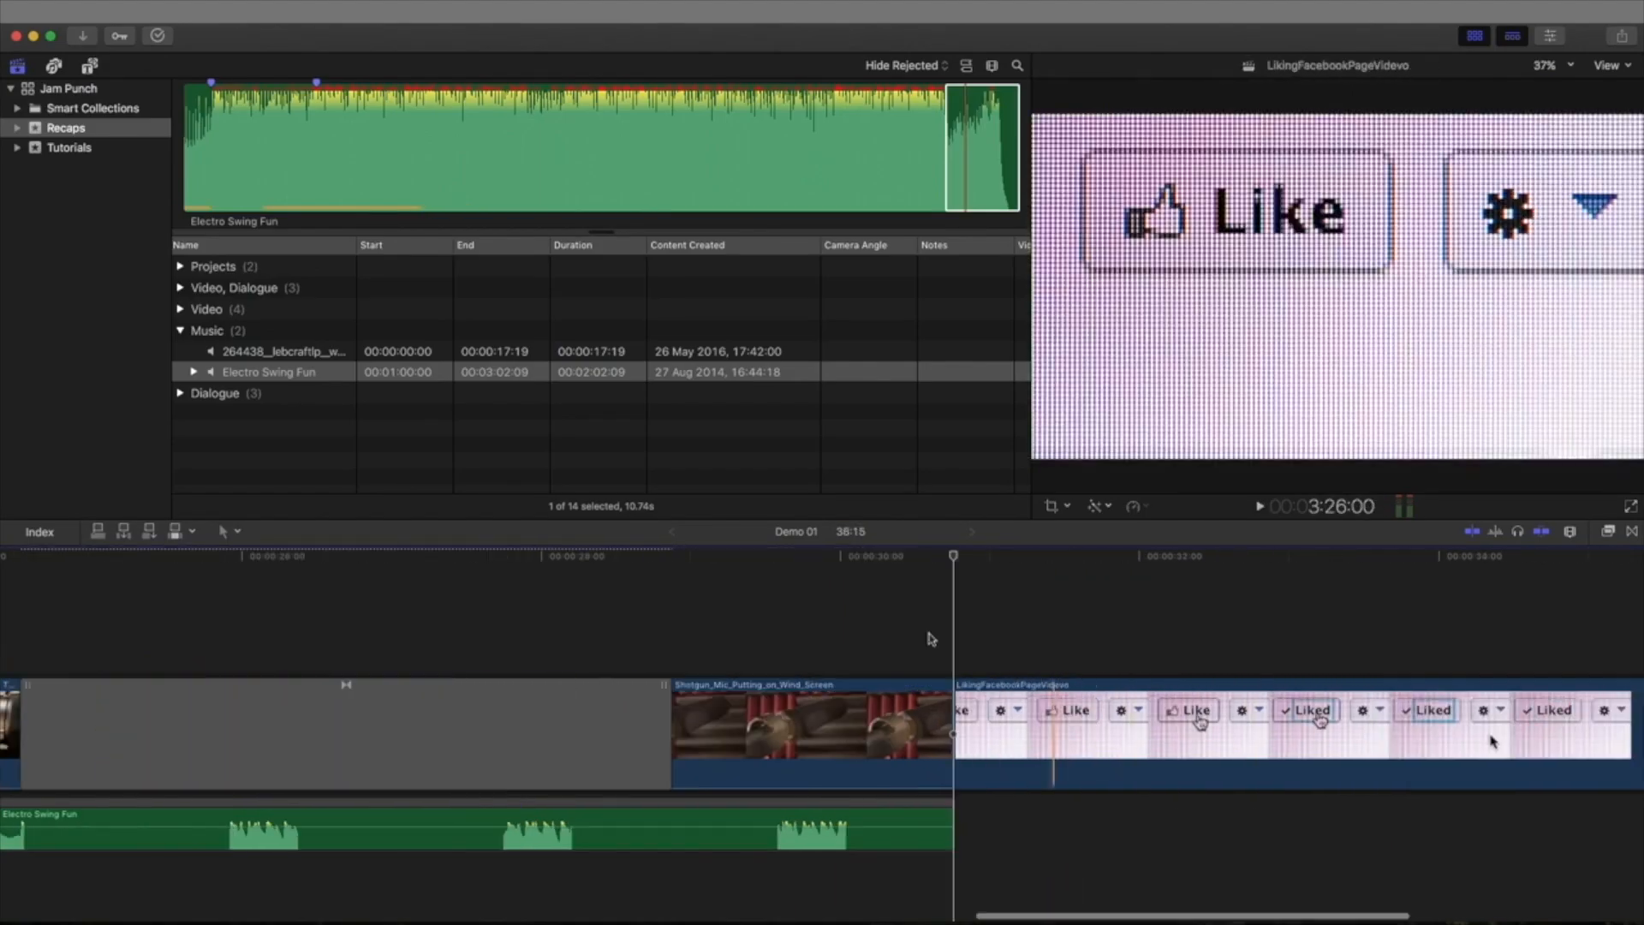
drag(982, 146, 957, 826)
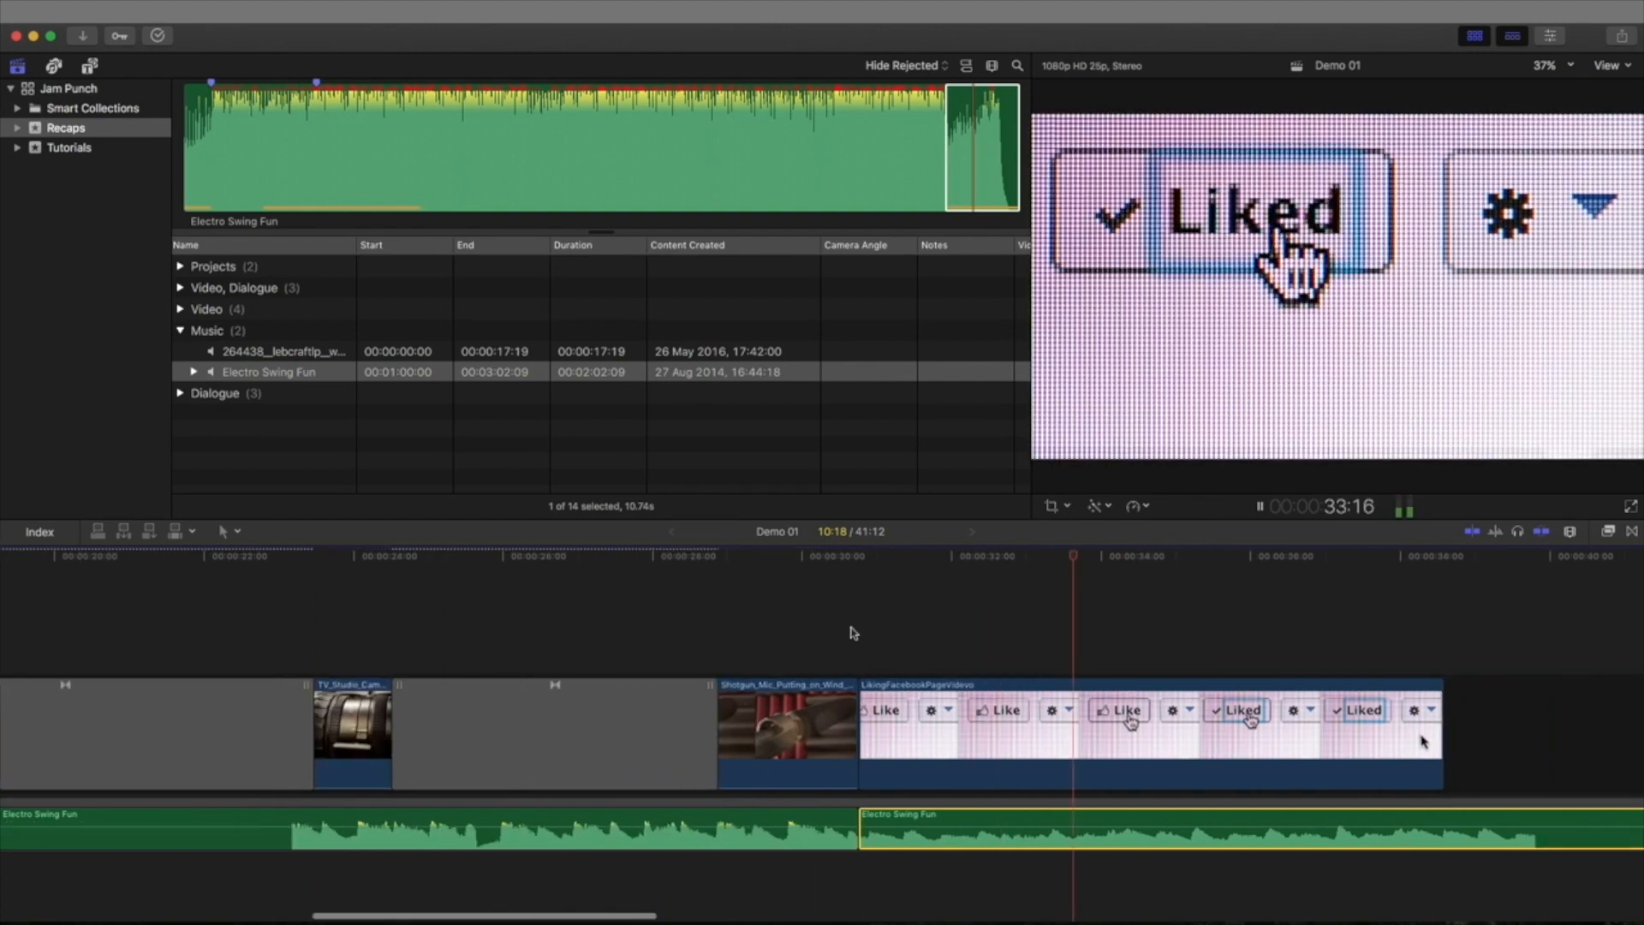